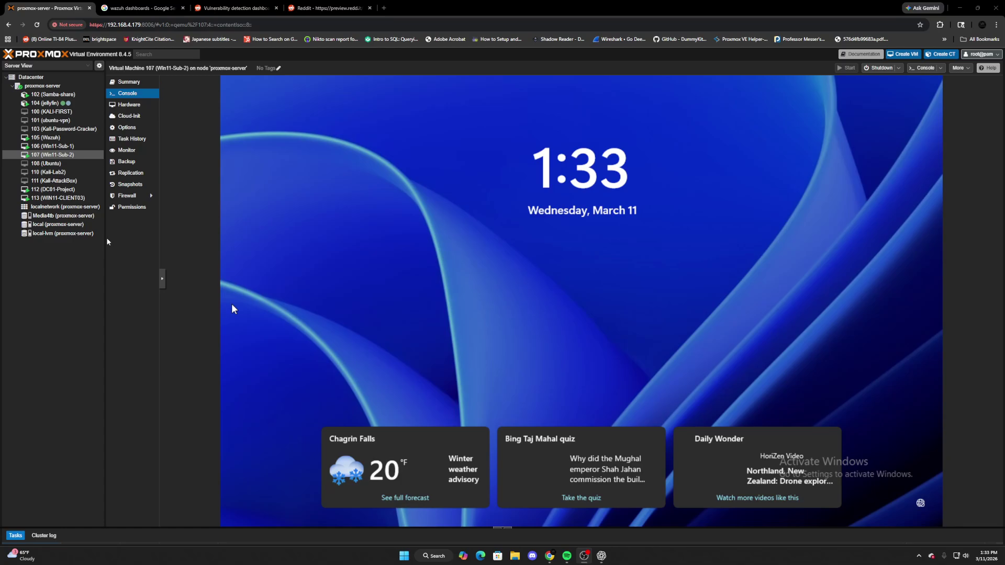
Sign in to the Win11-Sub-2 VM console as another user with the domain username and password.
{"action": "left_click", "coordinate": [444, 319]}
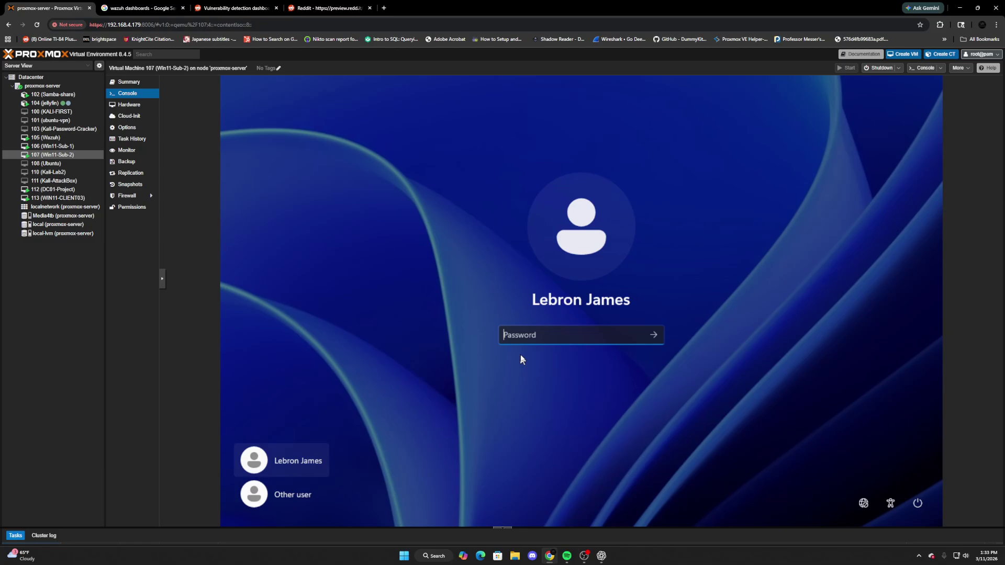
{"action": "left_click", "coordinate": [296, 492]}
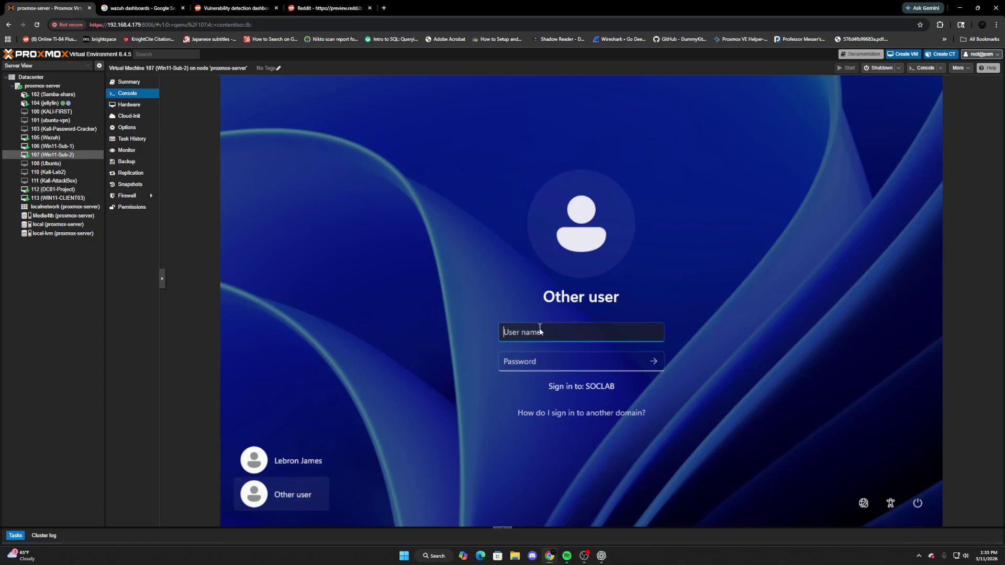
{"action": "type", "text": "bronny"}
{"action": "key", "text": "Tab"}
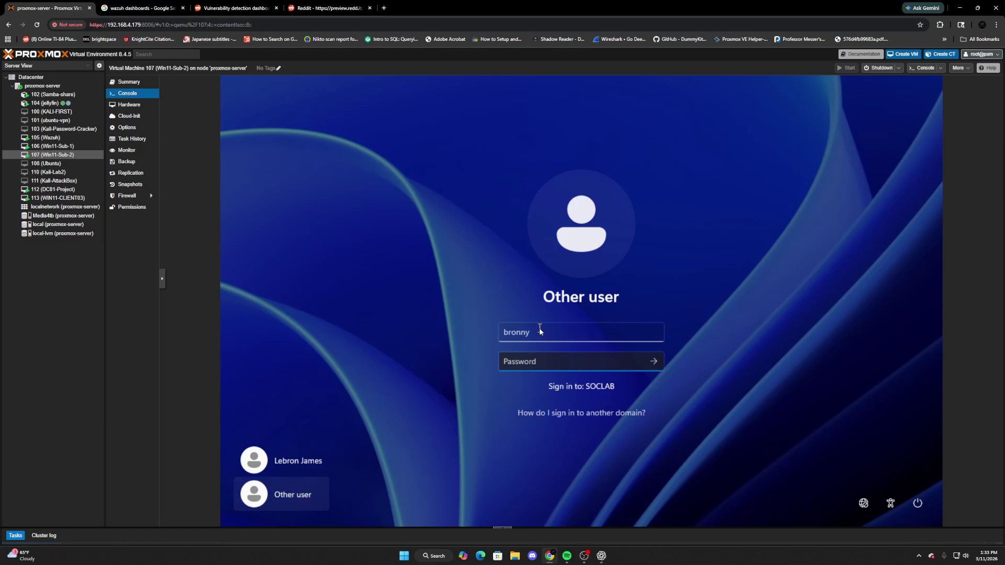
{"action": "type", "text": "*********"}
{"action": "key", "text": "Return"}
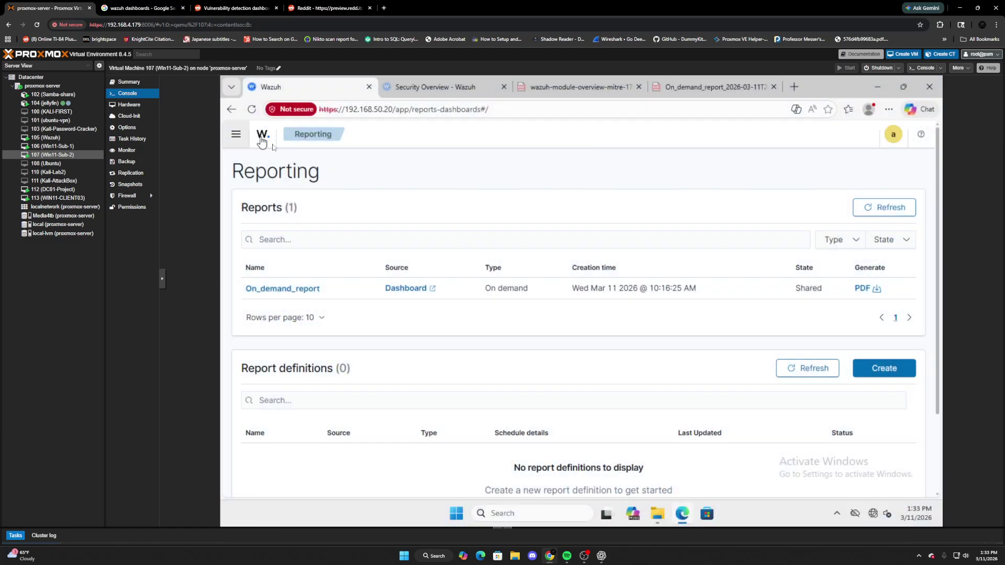
Log back into Wazuh from the Overview page with the admin account, declining to save the password.
{"action": "left_click", "coordinate": [236, 134]}
{"action": "left_click", "coordinate": [249, 221]}
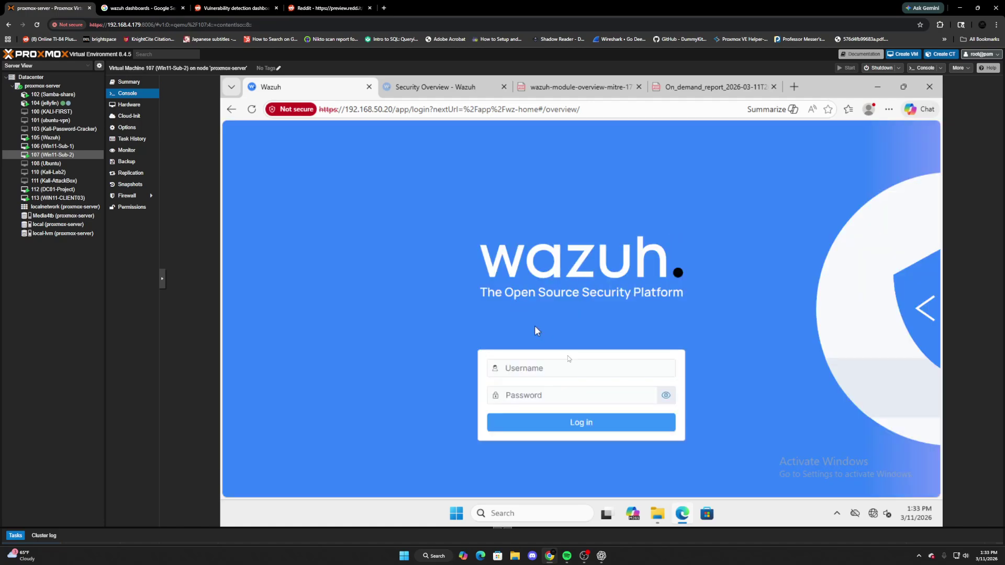
{"action": "left_click", "coordinate": [536, 374]}
{"action": "type", "text": "admin"}
{"action": "key", "text": "Tab"}
{"action": "type", "text": "admin"}
{"action": "key", "text": "Return"}
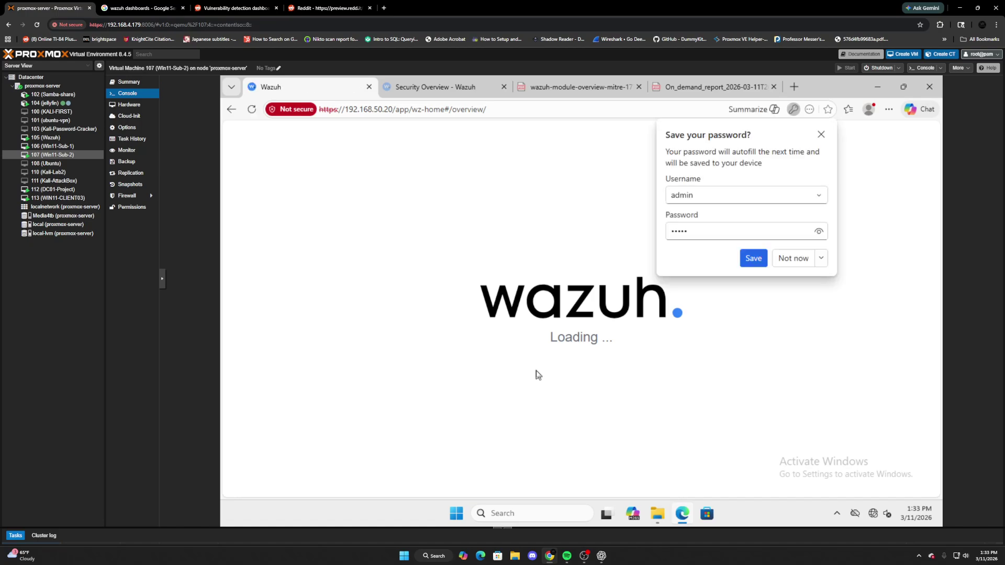
{"action": "left_click", "coordinate": [793, 260]}
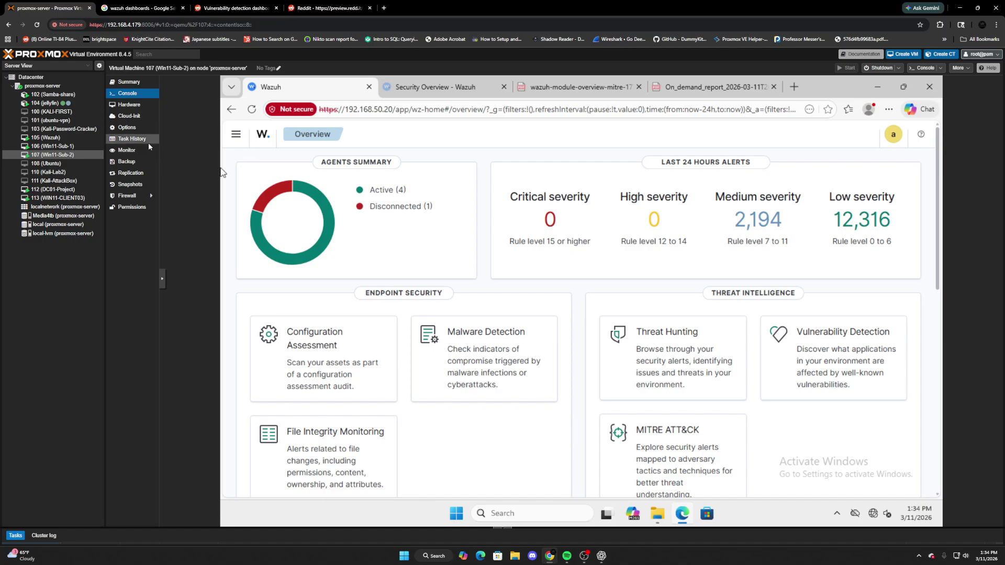
{"action": "left_click", "coordinate": [235, 134]}
Open the Security Overview dashboard and review its host bar chart and Login Attempts table.
{"action": "left_click", "coordinate": [255, 294]}
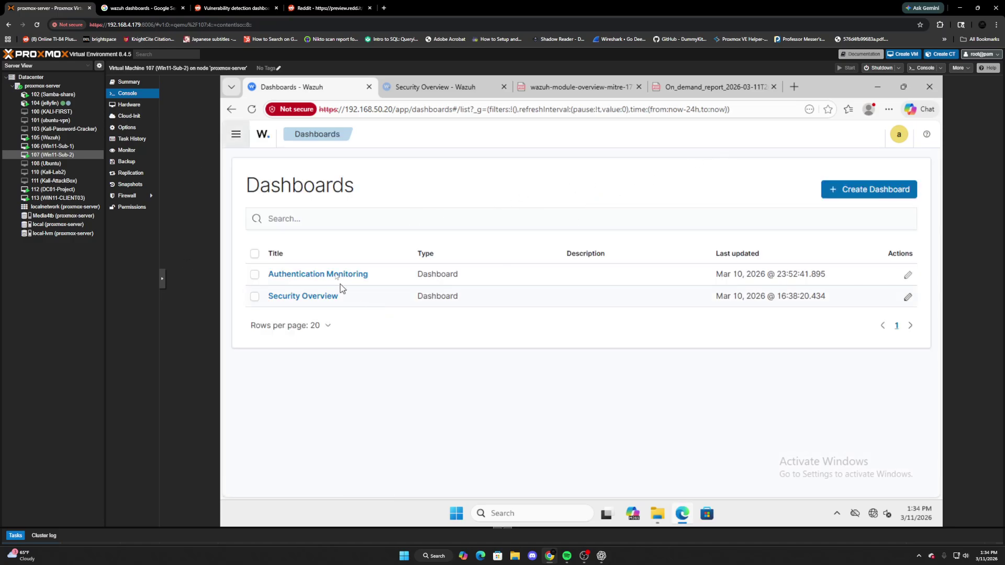
{"action": "left_click", "coordinate": [300, 303]}
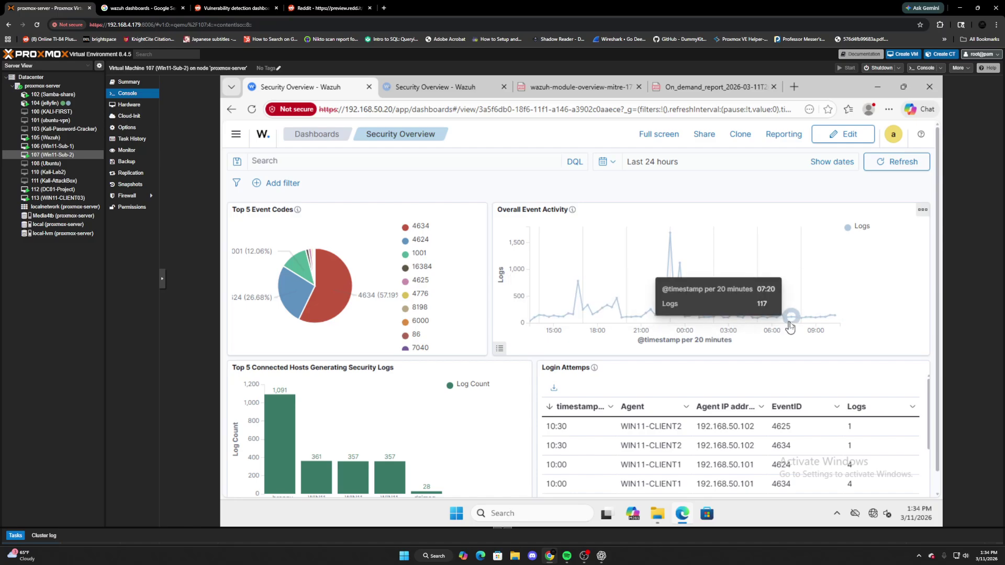
{"action": "scroll", "coordinate": [523, 390], "scroll_direction": "down", "scroll_amount": 1}
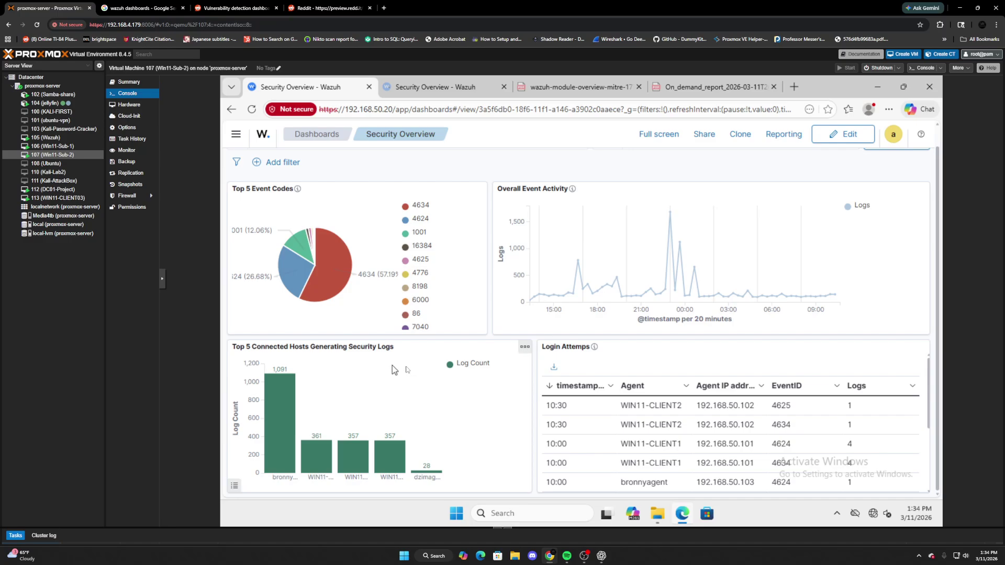
{"action": "mouse_move", "coordinate": [281, 461]}
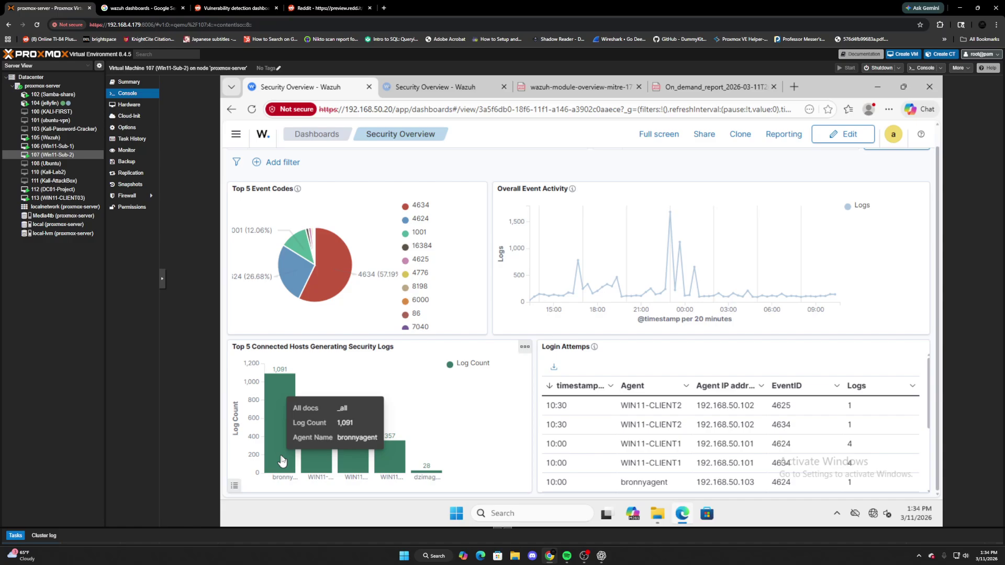
{"action": "mouse_move", "coordinate": [325, 458]}
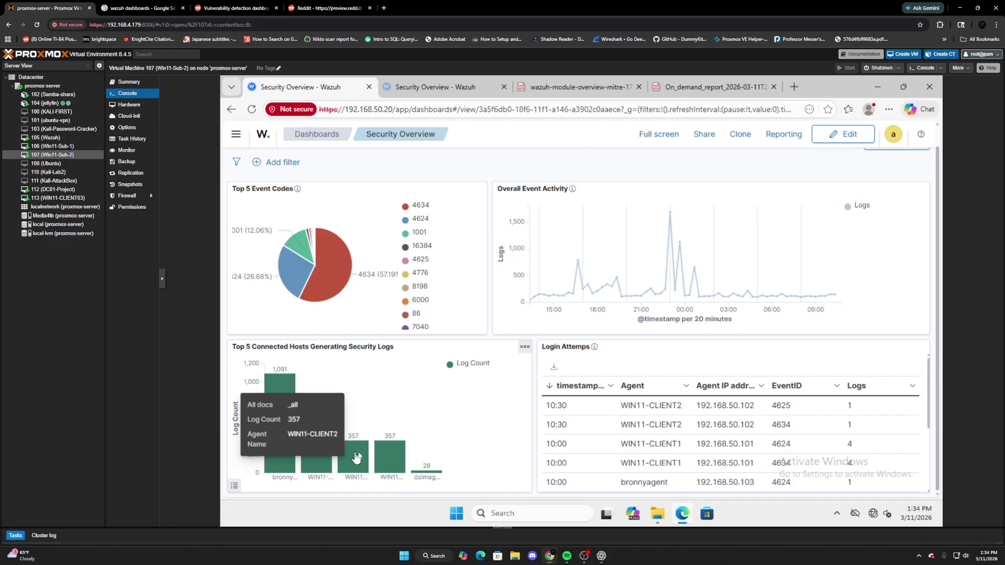
{"action": "mouse_move", "coordinate": [392, 459]}
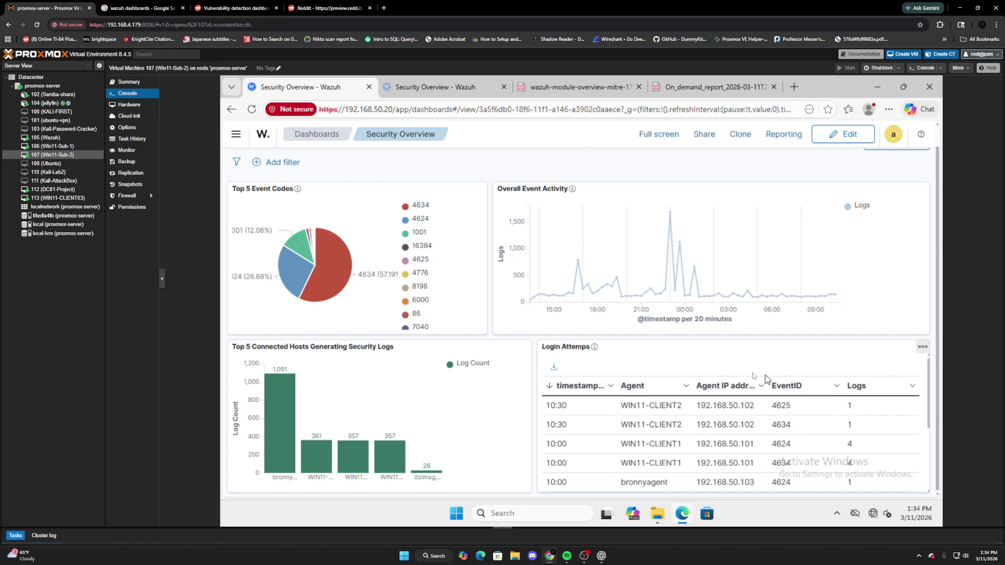
{"action": "scroll", "coordinate": [847, 400], "scroll_direction": "down", "scroll_amount": 1}
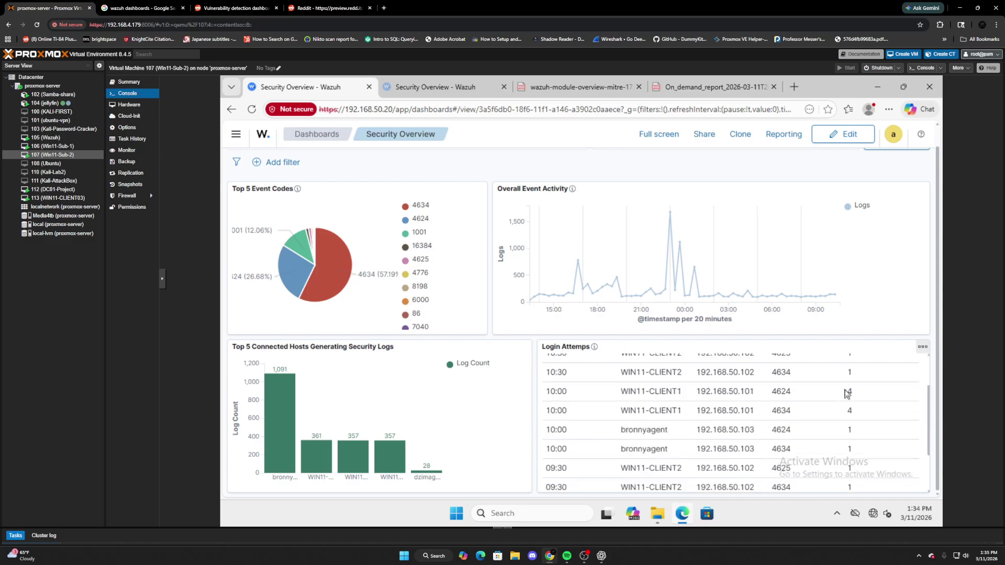
{"action": "scroll", "coordinate": [823, 423], "scroll_direction": "down", "scroll_amount": 1}
{"action": "scroll", "coordinate": [824, 422], "scroll_direction": "up", "scroll_amount": 3}
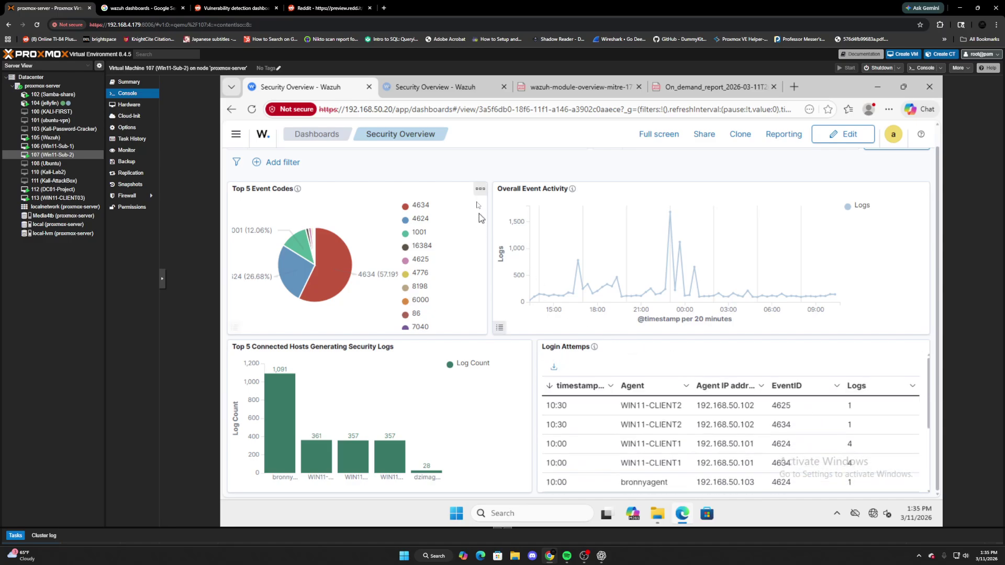
Enter edit mode and open the Top 5 Event Codes panel options, closing Add panels unused.
{"action": "left_click", "coordinate": [480, 189]}
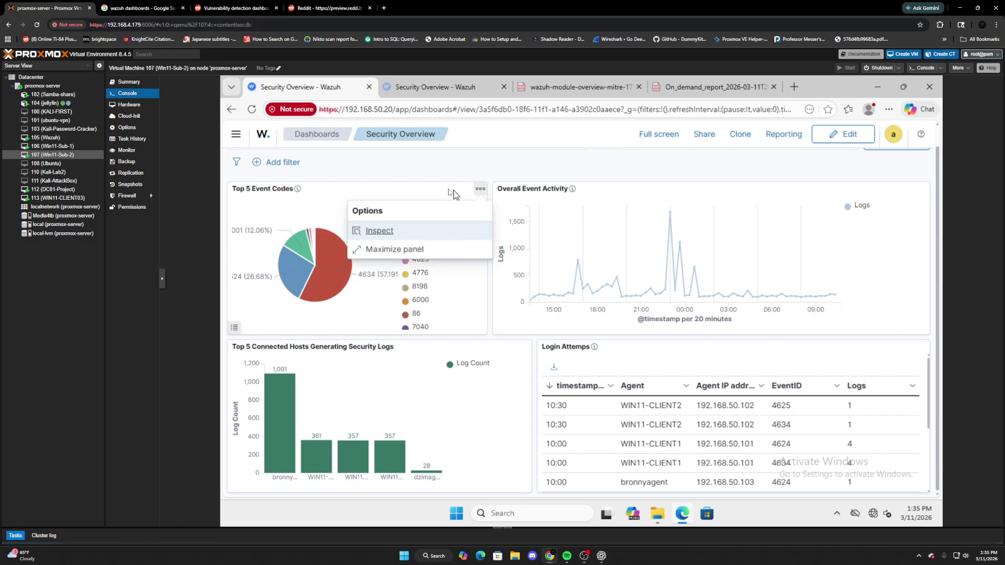
{"action": "left_click", "coordinate": [480, 189]}
{"action": "left_click", "coordinate": [843, 134]}
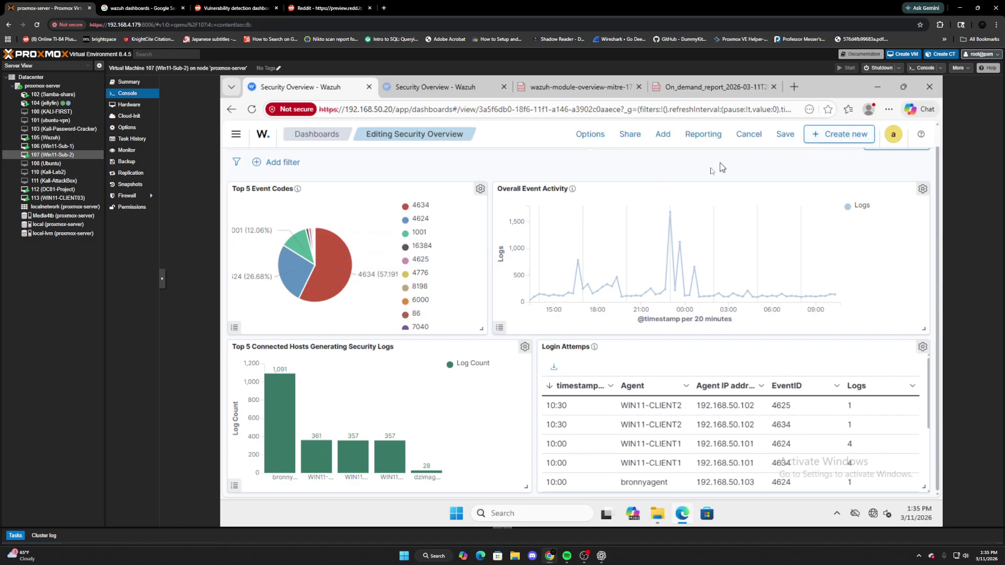
{"action": "left_click", "coordinate": [480, 189]}
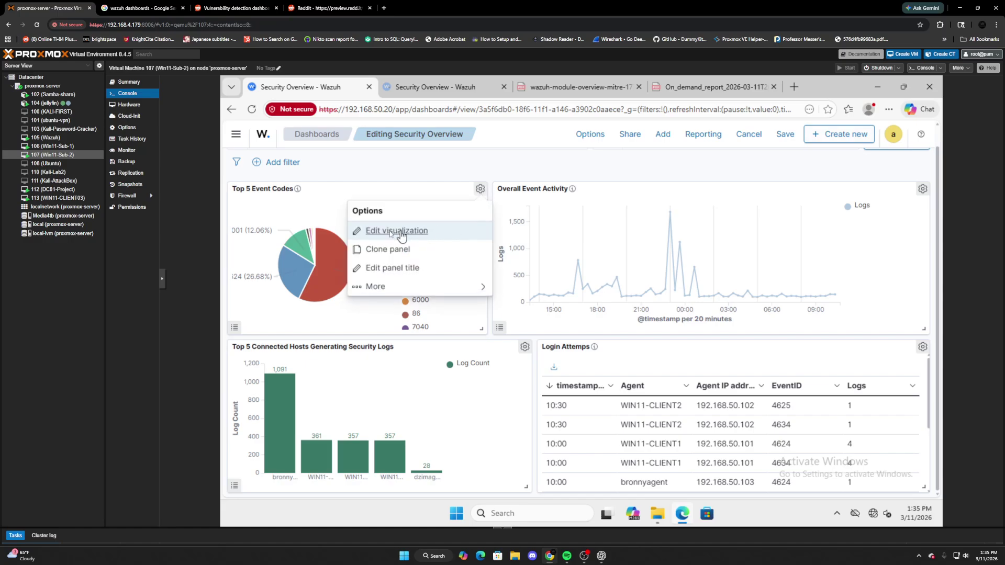
{"action": "left_click", "coordinate": [663, 141]}
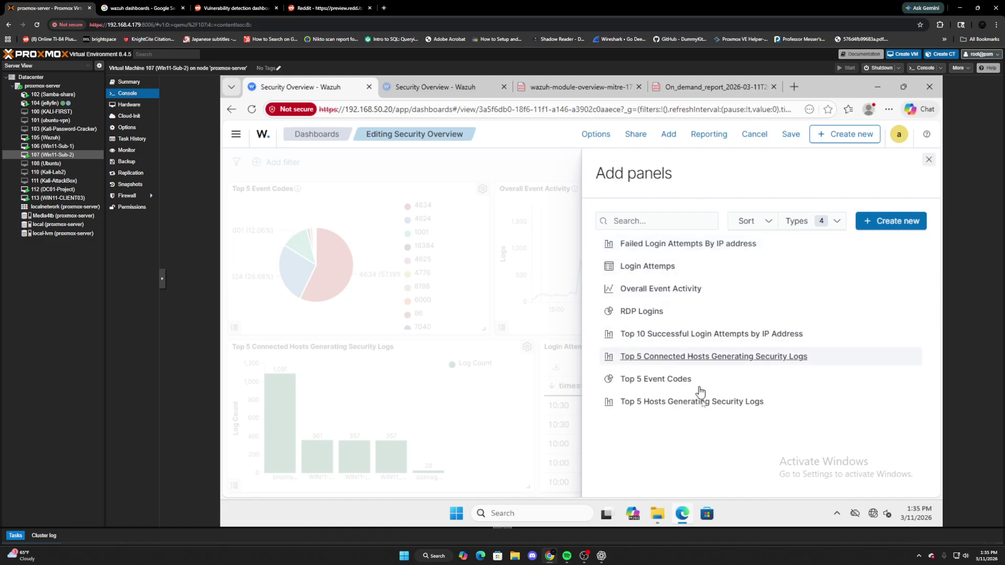
{"action": "left_click", "coordinate": [928, 161]}
{"action": "left_click", "coordinate": [479, 189]}
Edit the Top 5 Event Codes visualization and keep Terms as the Split slices aggregation.
{"action": "left_click", "coordinate": [404, 230]}
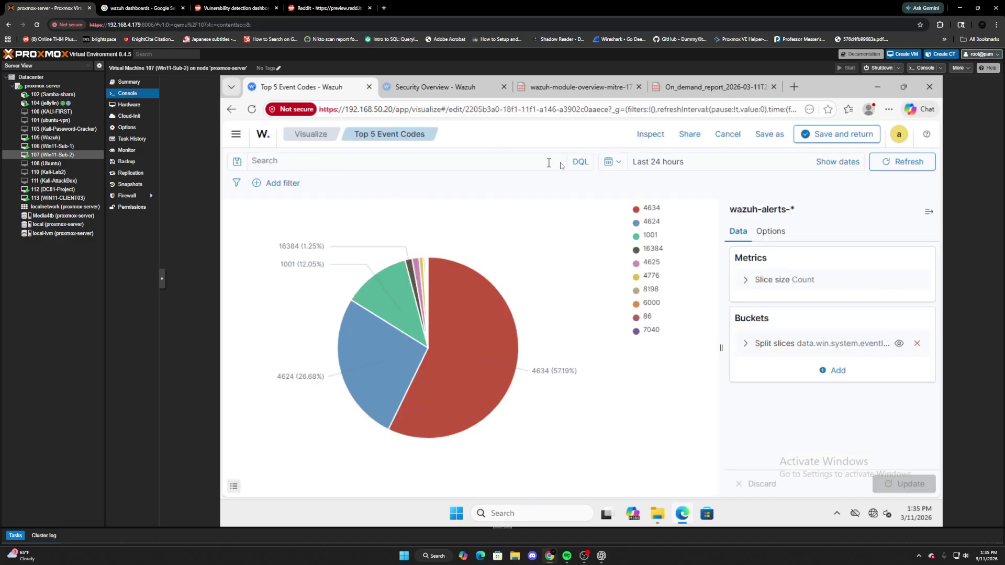
{"action": "left_click", "coordinate": [576, 164]}
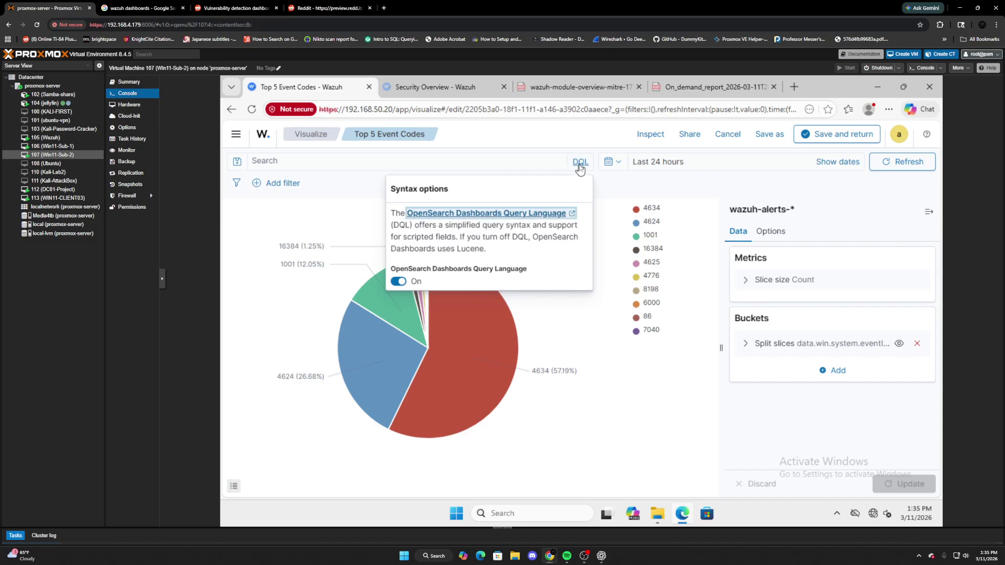
{"action": "left_click", "coordinate": [629, 182]}
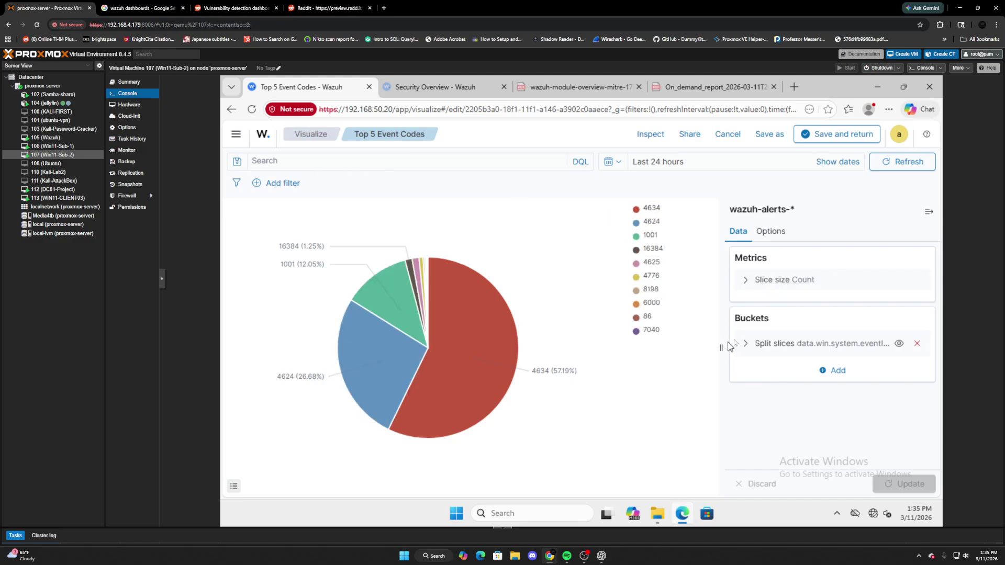
{"action": "left_click", "coordinate": [757, 345]}
{"action": "scroll", "coordinate": [805, 375], "scroll_direction": "down", "scroll_amount": 3}
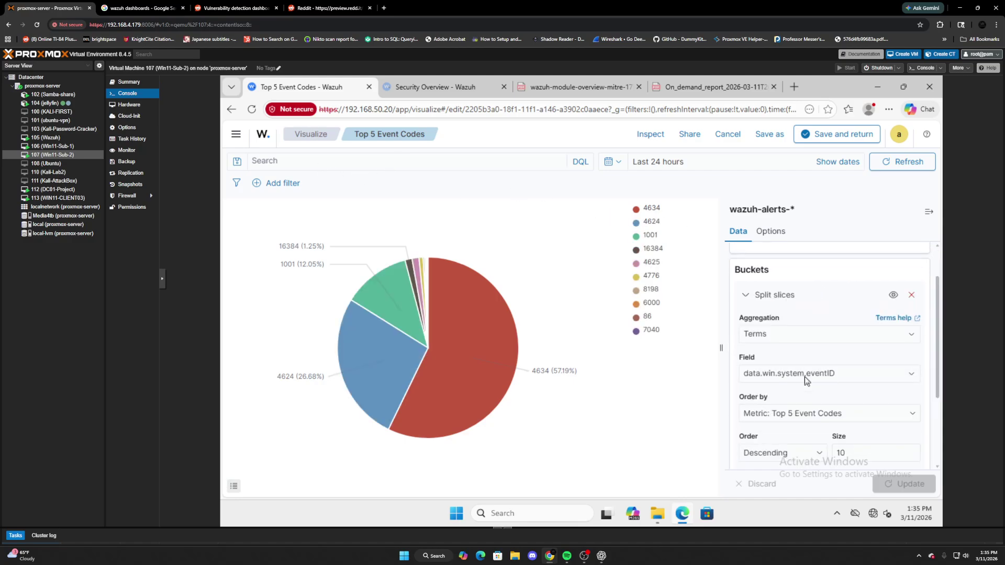
{"action": "scroll", "coordinate": [774, 361], "scroll_direction": "up", "scroll_amount": 3}
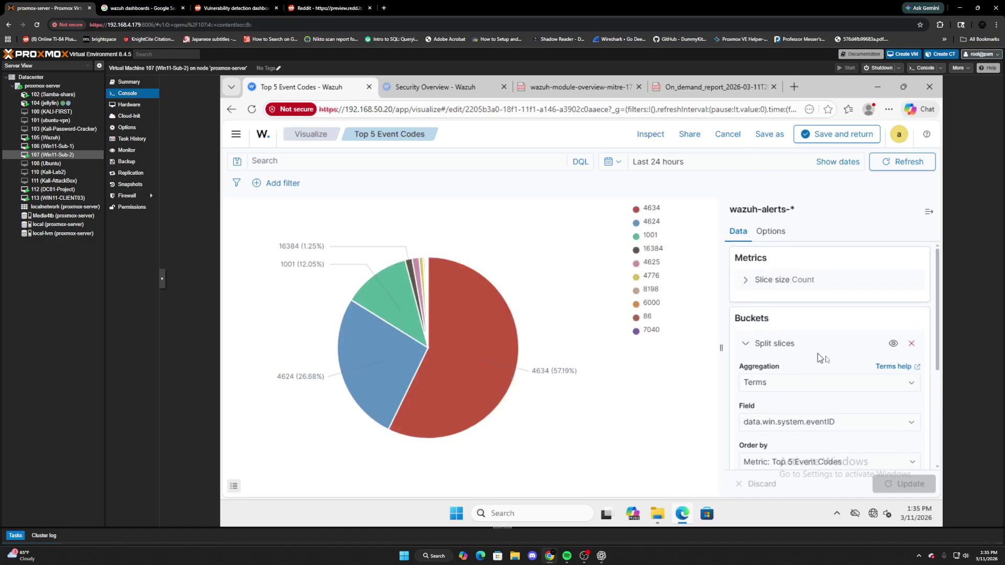
{"action": "scroll", "coordinate": [825, 355], "scroll_direction": "down", "scroll_amount": 1}
{"action": "left_click", "coordinate": [795, 326]}
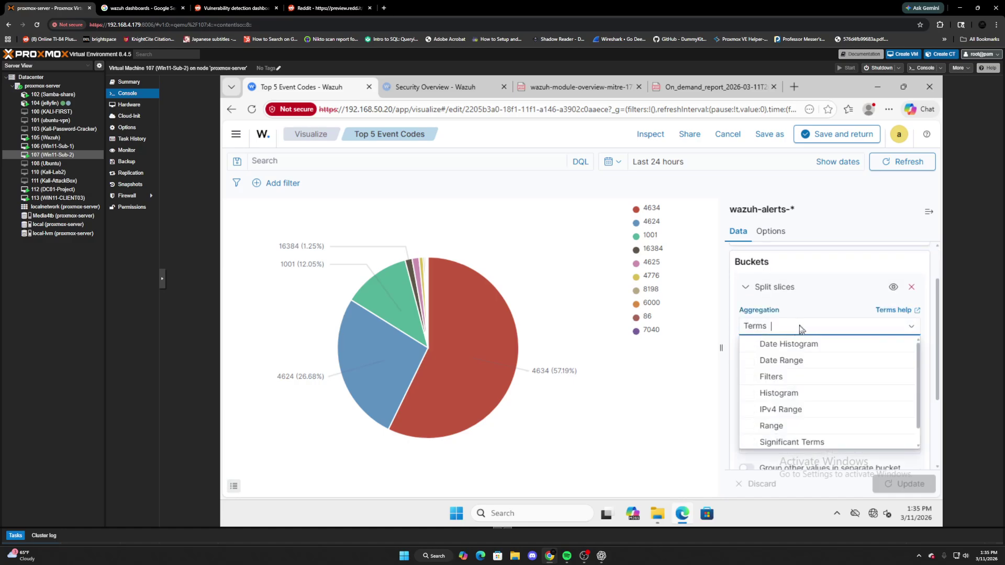
{"action": "left_click", "coordinate": [910, 328]}
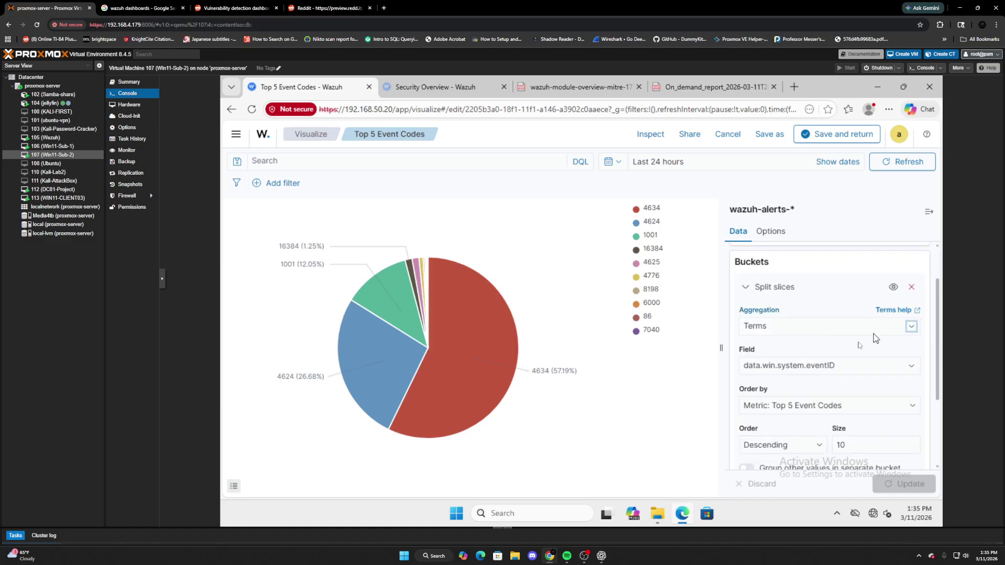
Browse the split field list and keep data.win.system.eventID as the slice field.
{"action": "left_click", "coordinate": [820, 364]}
{"action": "scroll", "coordinate": [815, 334], "scroll_direction": "down", "scroll_amount": 1}
{"action": "scroll", "coordinate": [815, 334], "scroll_direction": "up", "scroll_amount": 1}
{"action": "scroll", "coordinate": [815, 334], "scroll_direction": "down", "scroll_amount": 3}
{"action": "scroll", "coordinate": [861, 336], "scroll_direction": "down", "scroll_amount": 3}
{"action": "scroll", "coordinate": [861, 336], "scroll_direction": "down", "scroll_amount": 3}
{"action": "scroll", "coordinate": [862, 335], "scroll_direction": "down", "scroll_amount": 3}
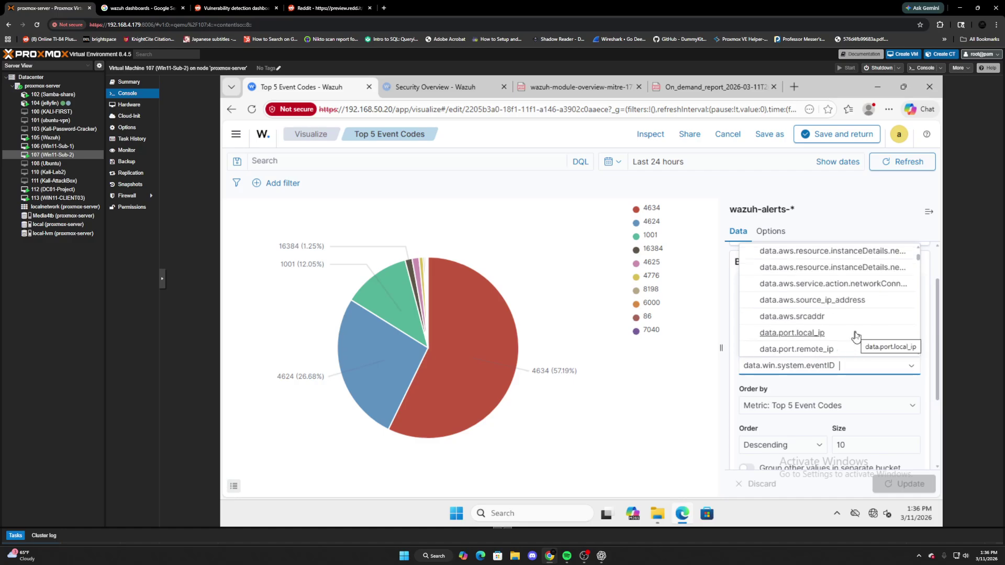
{"action": "scroll", "coordinate": [857, 335], "scroll_direction": "down", "scroll_amount": 2}
{"action": "scroll", "coordinate": [857, 336], "scroll_direction": "down", "scroll_amount": 5}
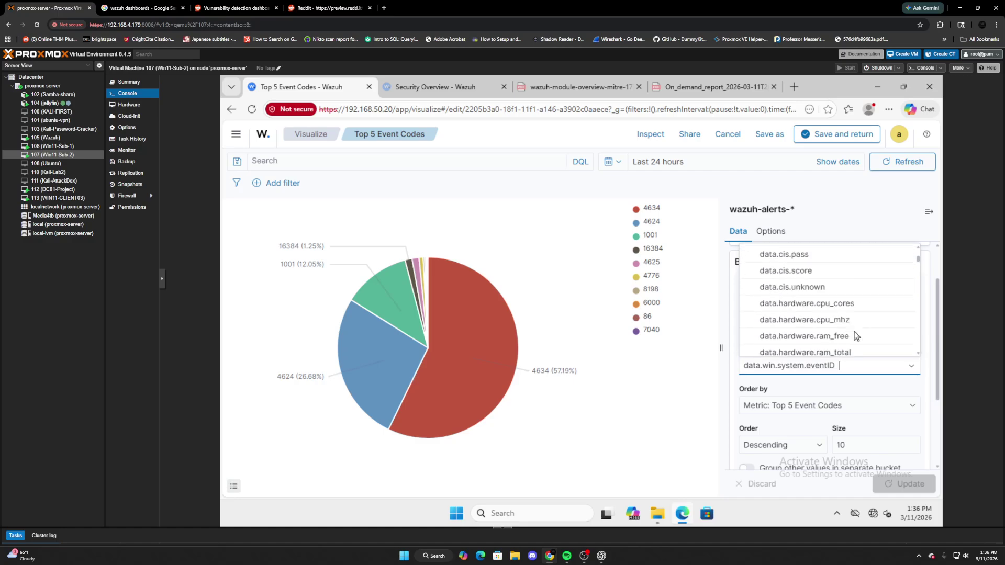
{"action": "scroll", "coordinate": [855, 338], "scroll_direction": "down", "scroll_amount": 3}
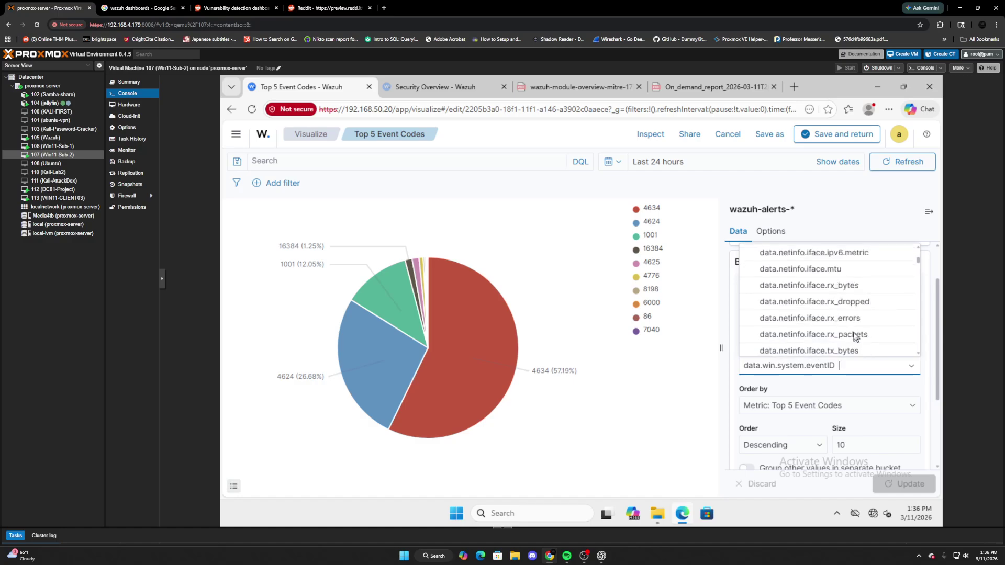
{"action": "scroll", "coordinate": [854, 338], "scroll_direction": "down", "scroll_amount": 3}
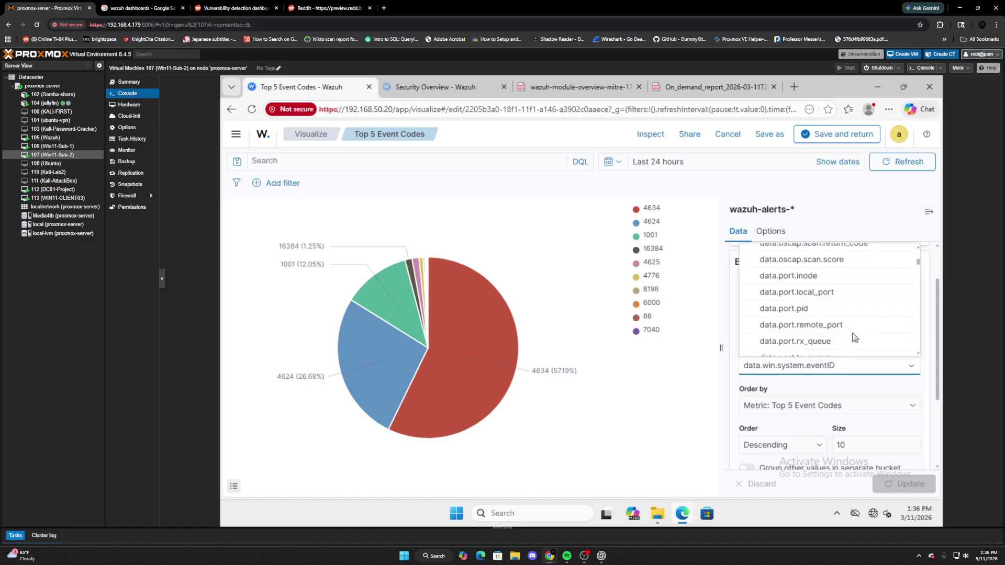
{"action": "scroll", "coordinate": [852, 336], "scroll_direction": "down", "scroll_amount": 2}
{"action": "scroll", "coordinate": [852, 337], "scroll_direction": "up", "scroll_amount": 3}
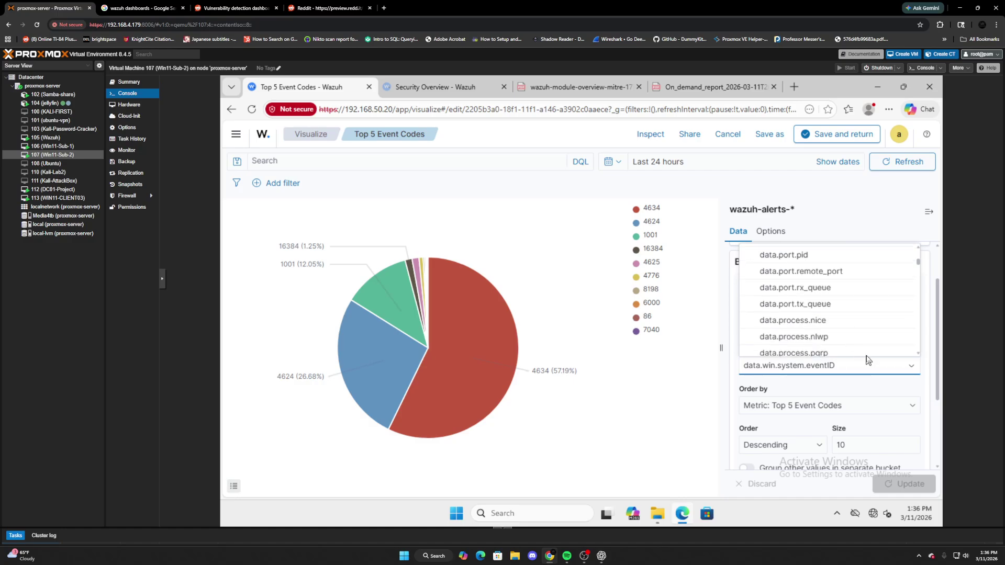
{"action": "left_click", "coordinate": [873, 390]}
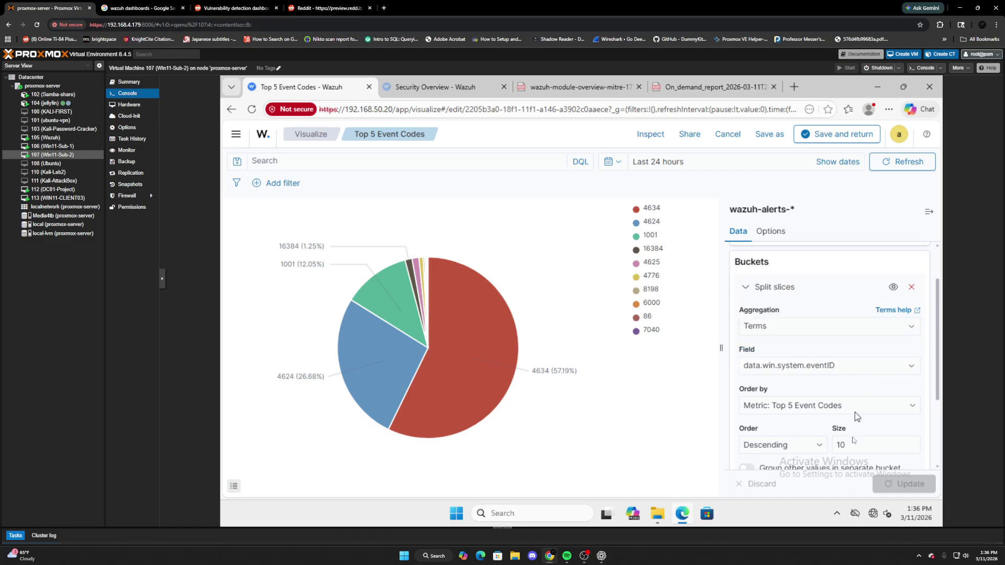
{"action": "scroll", "coordinate": [825, 409], "scroll_direction": "down", "scroll_amount": 1}
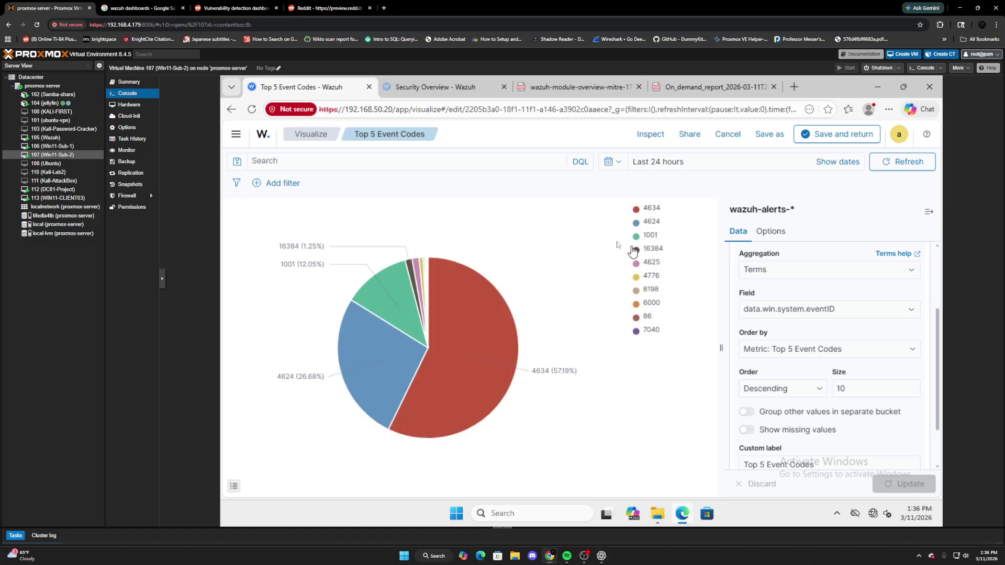
Change the pie's slice Size from 10 to 5 and apply it.
{"action": "left_click", "coordinate": [870, 387]}
{"action": "key", "text": "BackSpace"}
{"action": "key", "text": "BackSpace"}
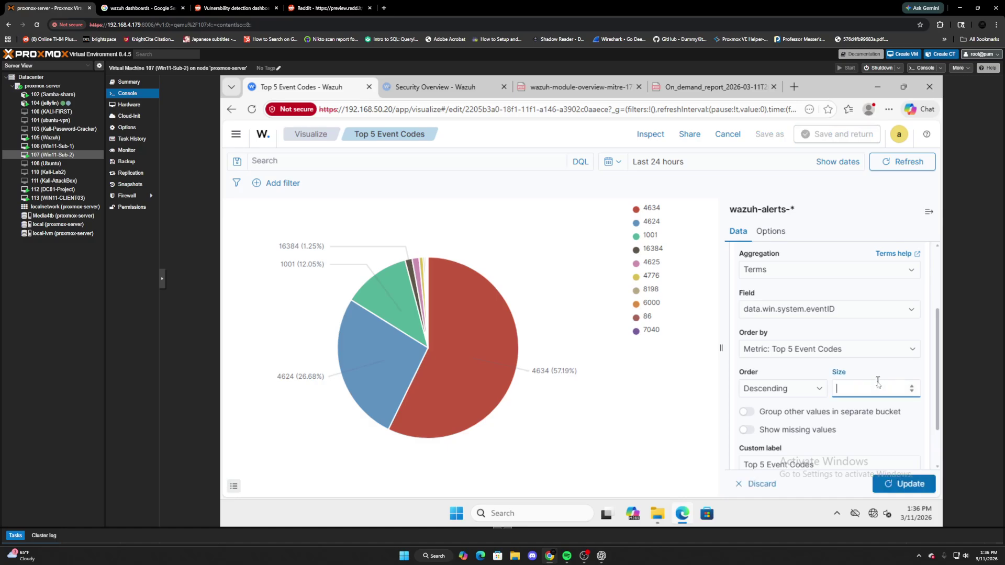
{"action": "type", "text": "5"}
{"action": "scroll", "coordinate": [877, 381], "scroll_direction": "down", "scroll_amount": 1}
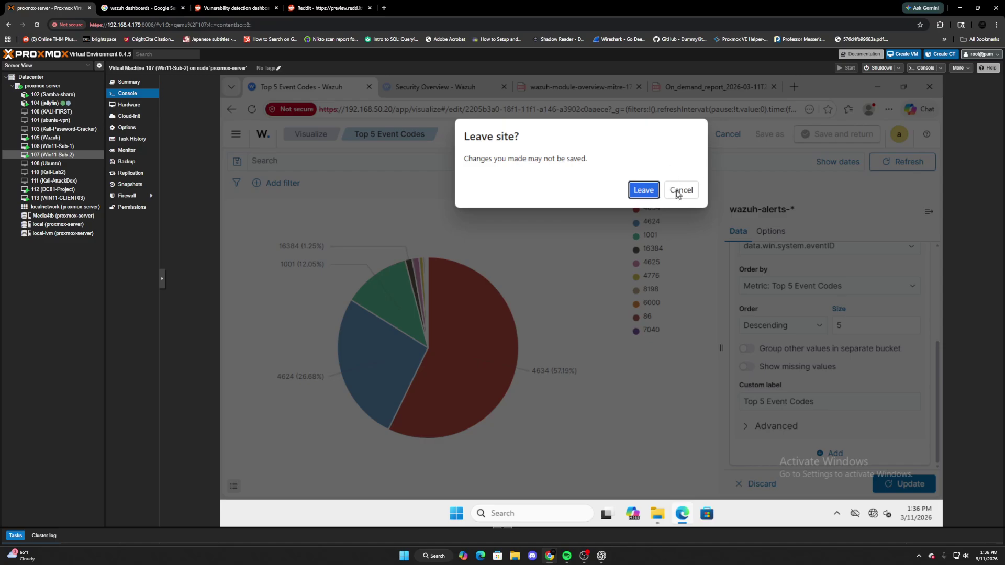
{"action": "left_click", "coordinate": [680, 189]}
{"action": "left_click", "coordinate": [904, 483]}
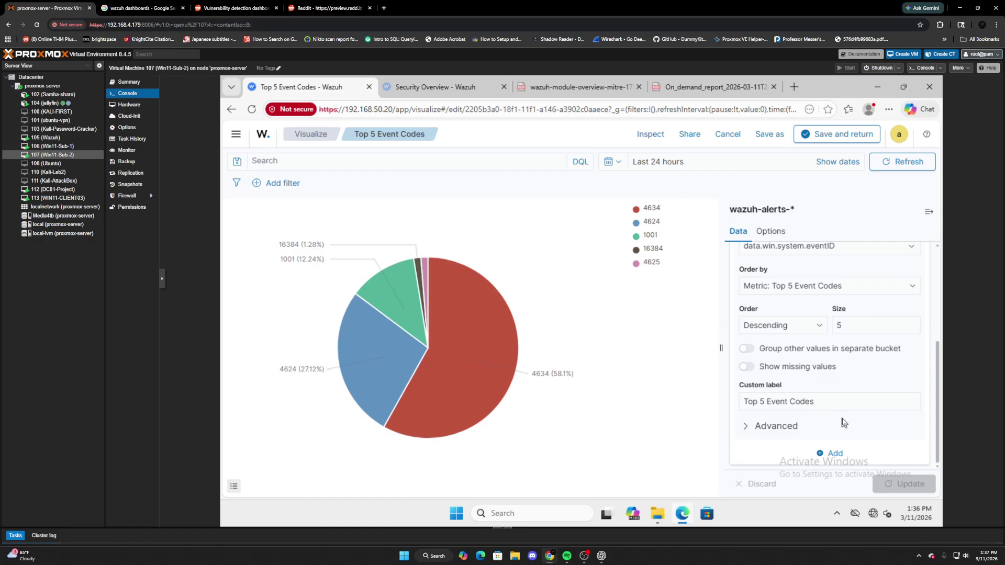
Try a size of 6, revert to 5, then save the visualization and return.
{"action": "scroll", "coordinate": [843, 422], "scroll_direction": "up", "scroll_amount": 1}
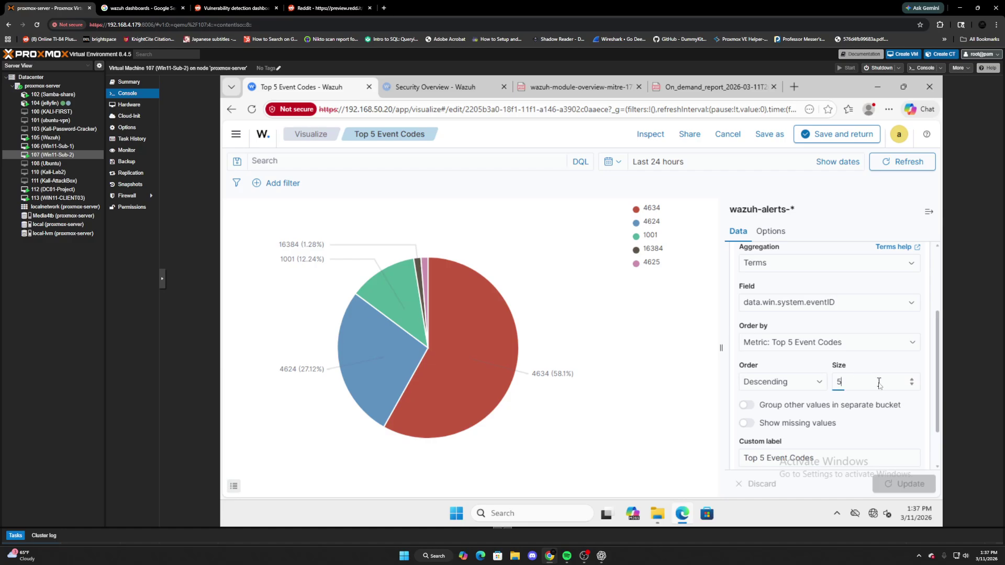
{"action": "key", "text": "Up"}
{"action": "key", "text": "F5"}
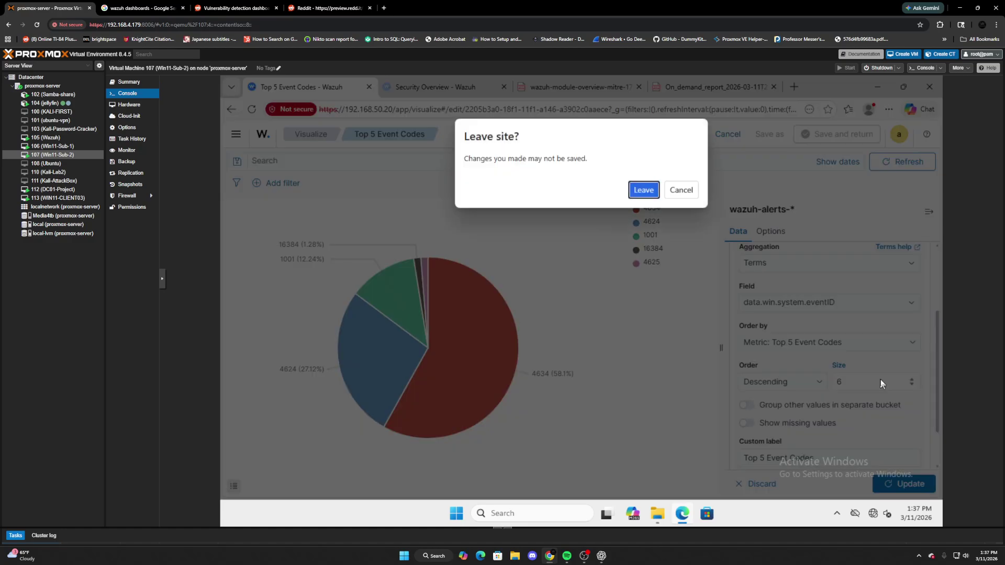
{"action": "left_click", "coordinate": [680, 190]}
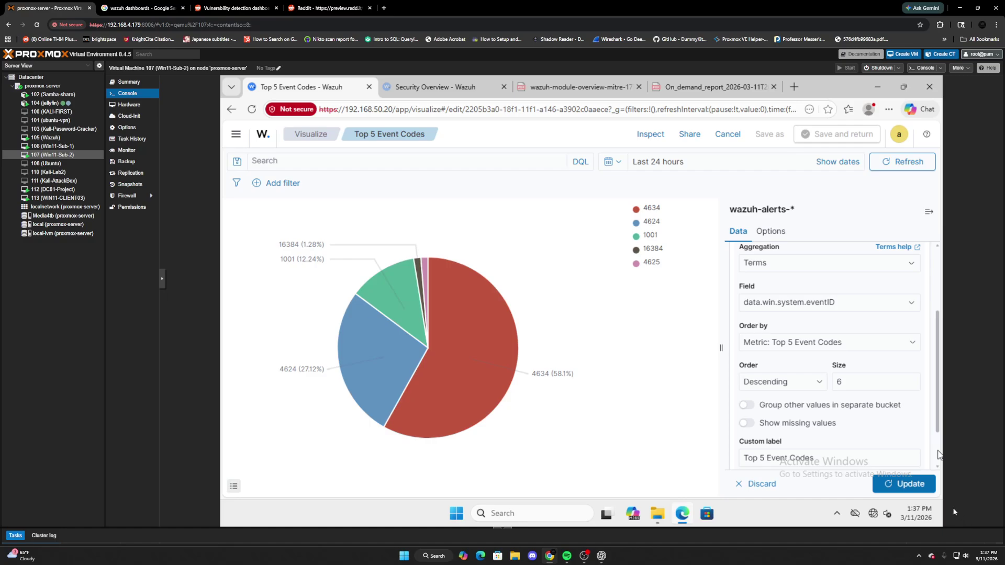
{"action": "left_click", "coordinate": [904, 483]}
{"action": "key", "text": "Down"}
{"action": "left_click", "coordinate": [903, 483]}
{"action": "left_click", "coordinate": [836, 133]}
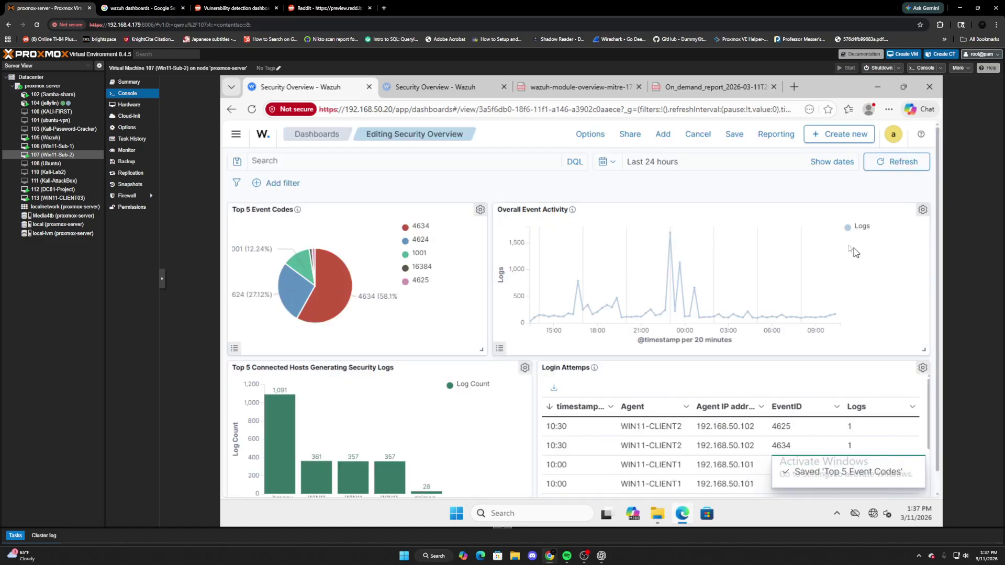
{"action": "left_click", "coordinate": [921, 211]}
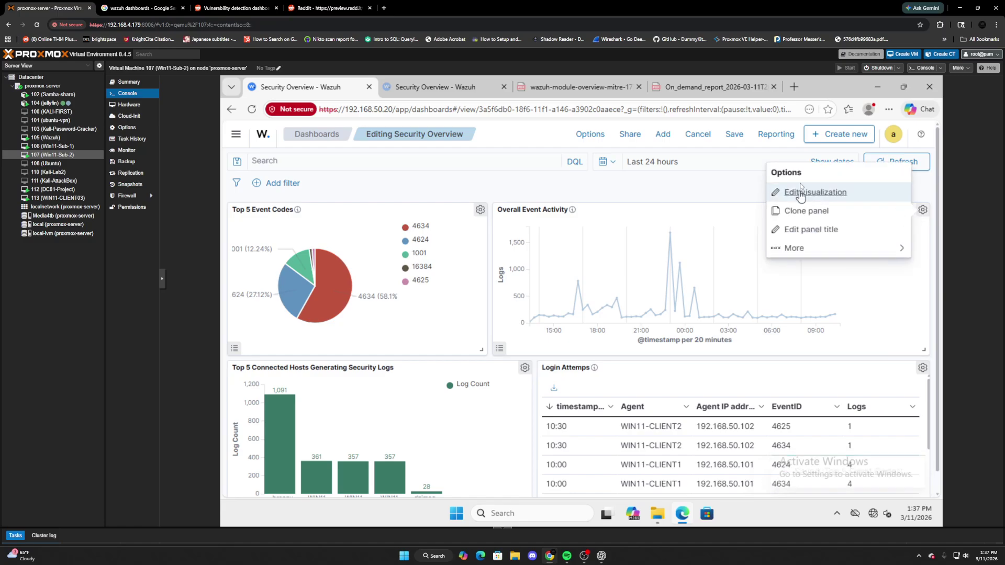
{"action": "left_click", "coordinate": [803, 193]}
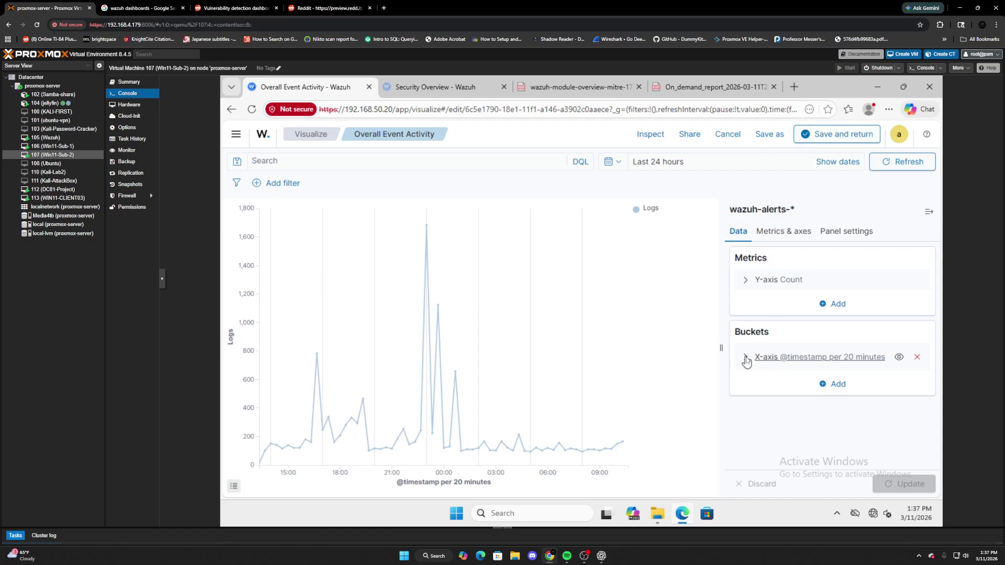
{"action": "left_click", "coordinate": [745, 358]}
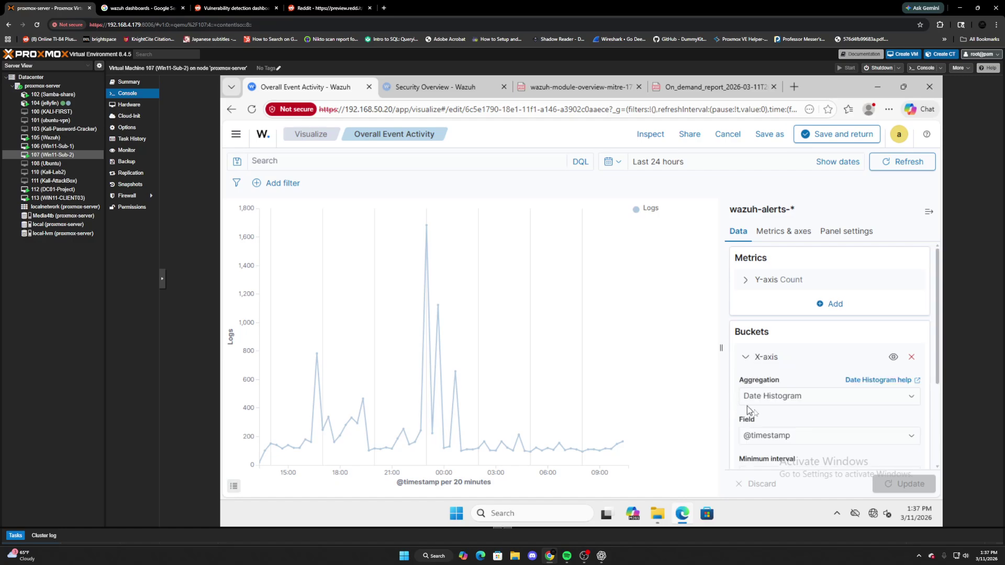
{"action": "scroll", "coordinate": [785, 437], "scroll_direction": "down", "scroll_amount": 1}
{"action": "scroll", "coordinate": [779, 387], "scroll_direction": "down", "scroll_amount": 1}
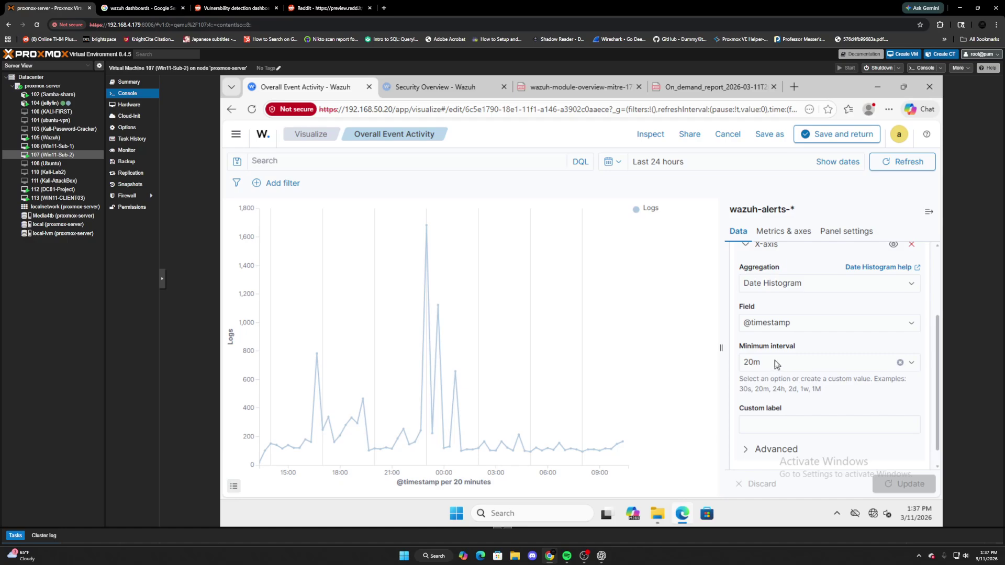
{"action": "left_click", "coordinate": [776, 364]}
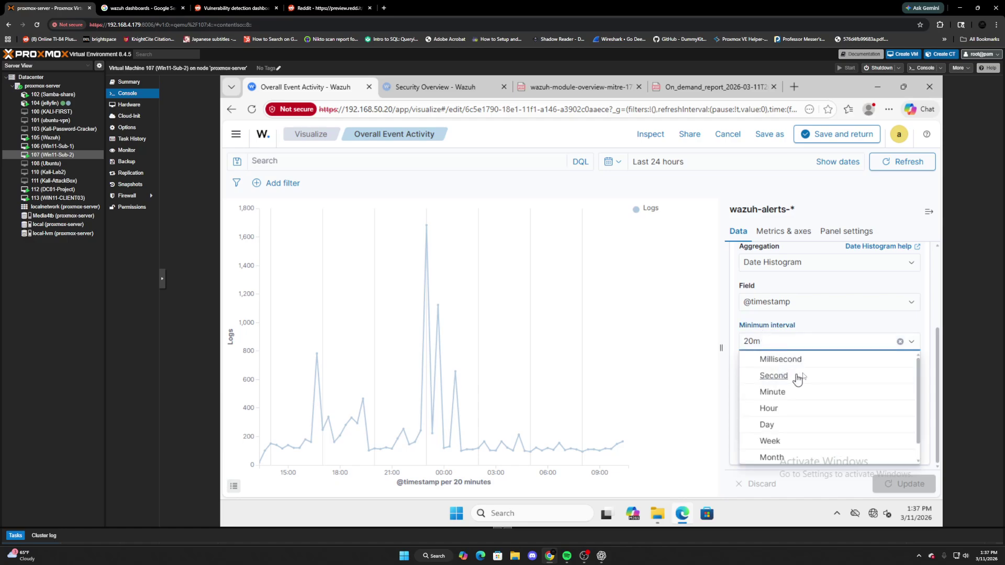
{"action": "left_click", "coordinate": [814, 332]}
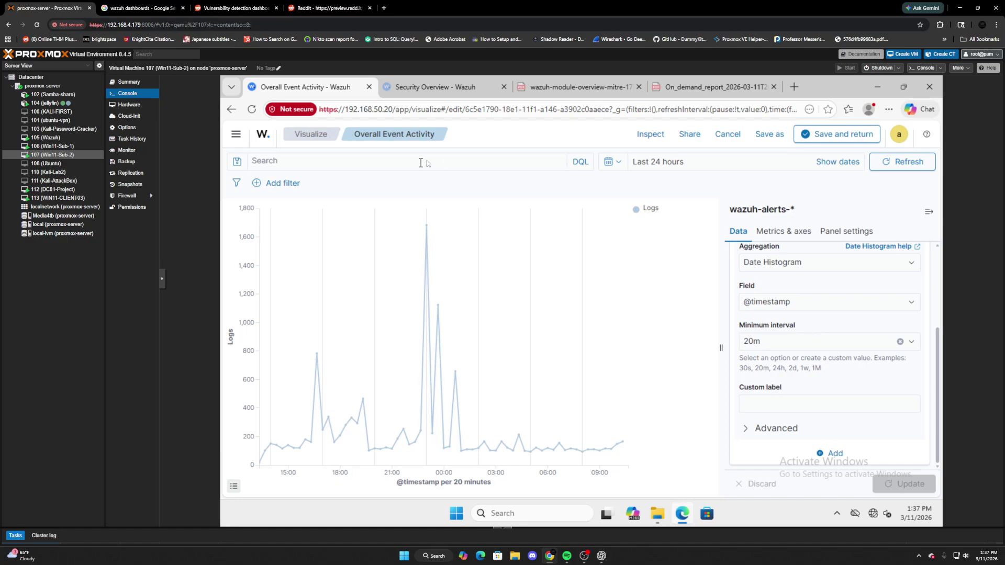
Reuse a recent event ID query, drop its logon type condition, and run it.
{"action": "left_click", "coordinate": [392, 164]}
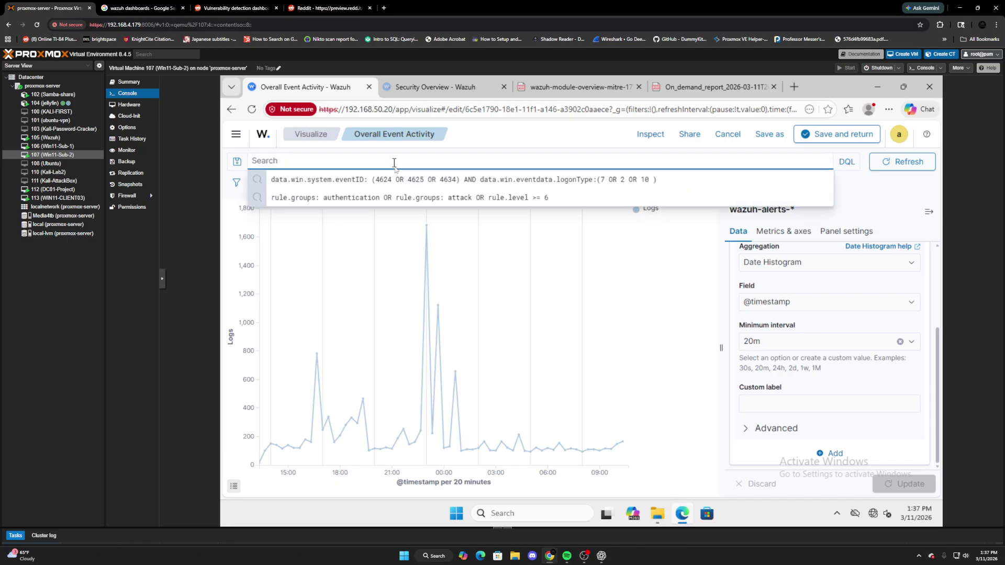
{"action": "left_click", "coordinate": [398, 179]}
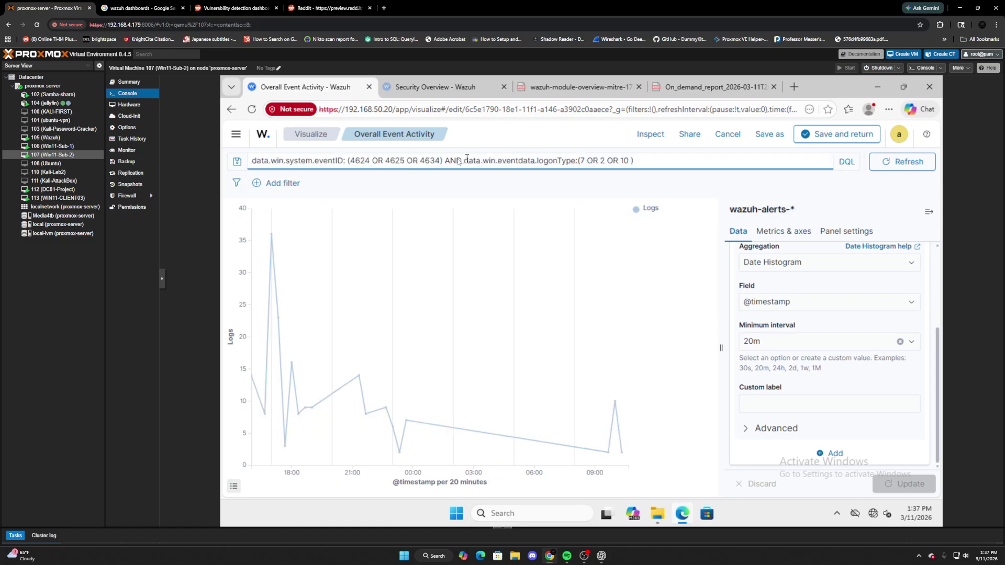
{"action": "left_click_drag", "start_coordinate": [446, 163], "coordinate": [671, 159]}
{"action": "key", "text": "BackSpace"}
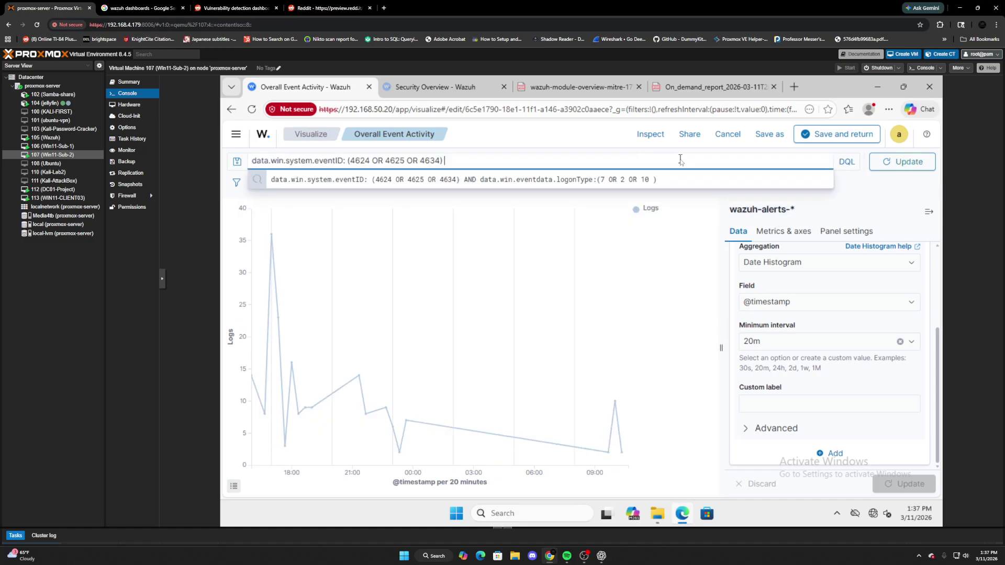
{"action": "key", "text": "Return"}
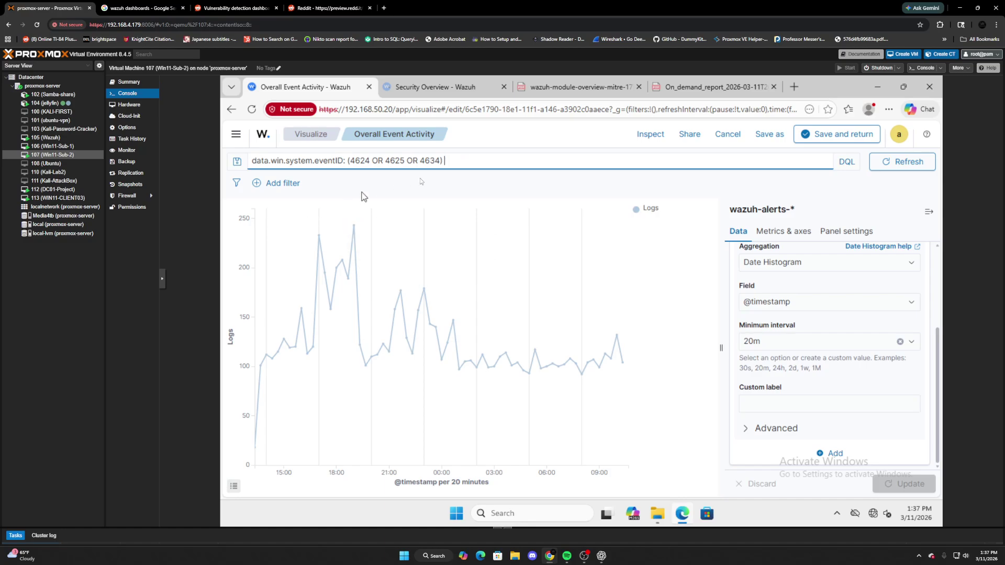
Replace the query with data.win.eventdata.logonType: 10 and run it.
{"action": "left_click_drag", "start_coordinate": [446, 163], "coordinate": [232, 171]}
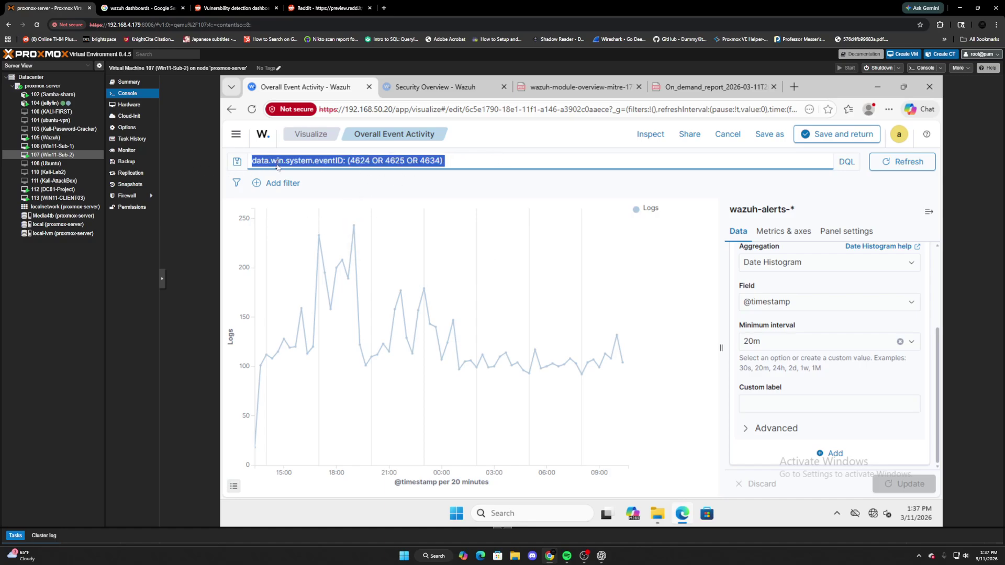
{"action": "key", "text": "BackSpace"}
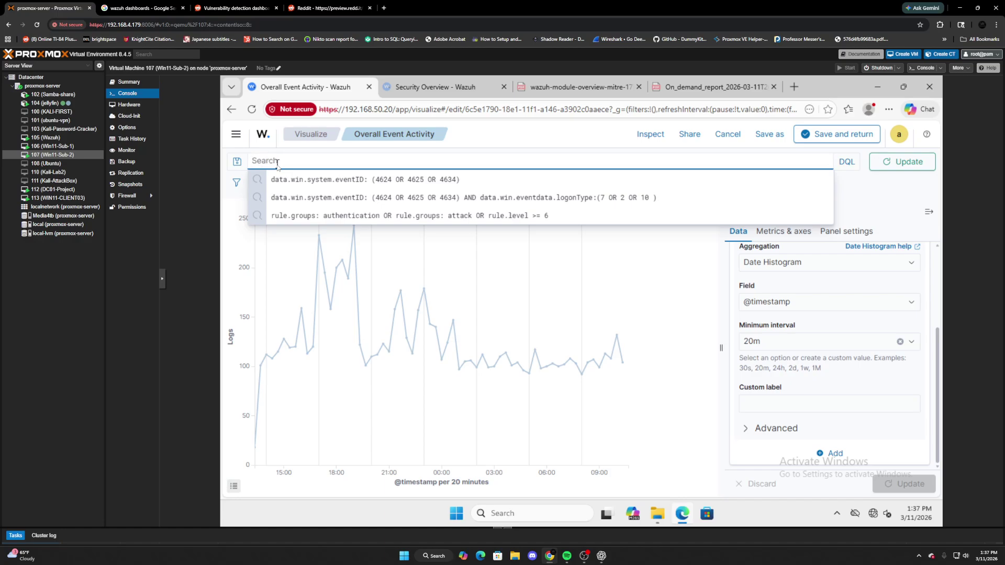
{"action": "type", "text": "data.win"}
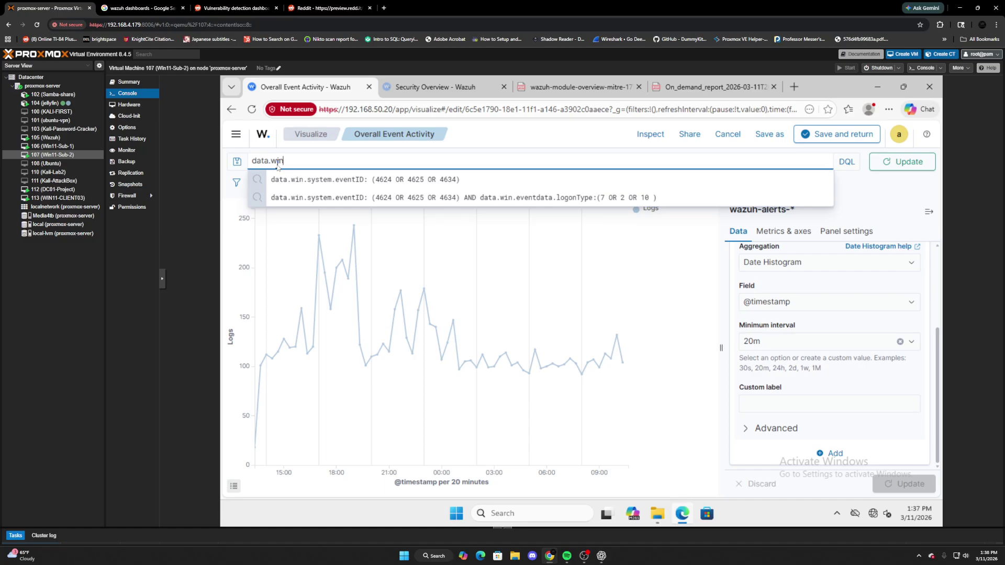
{"action": "type", "text": ".eventdata.logonType"}
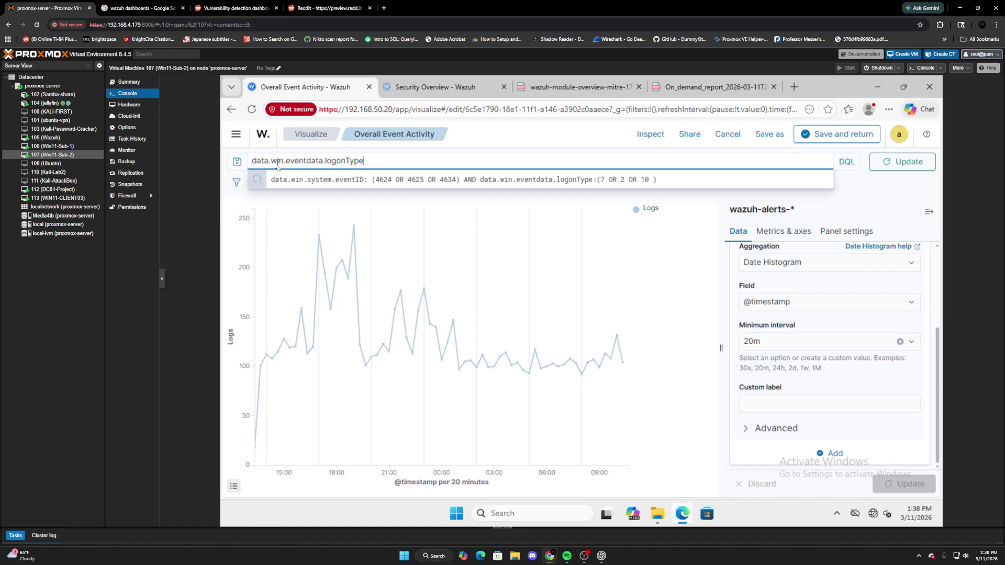
{"action": "type", "text": "10"}
{"action": "key", "text": "Return"}
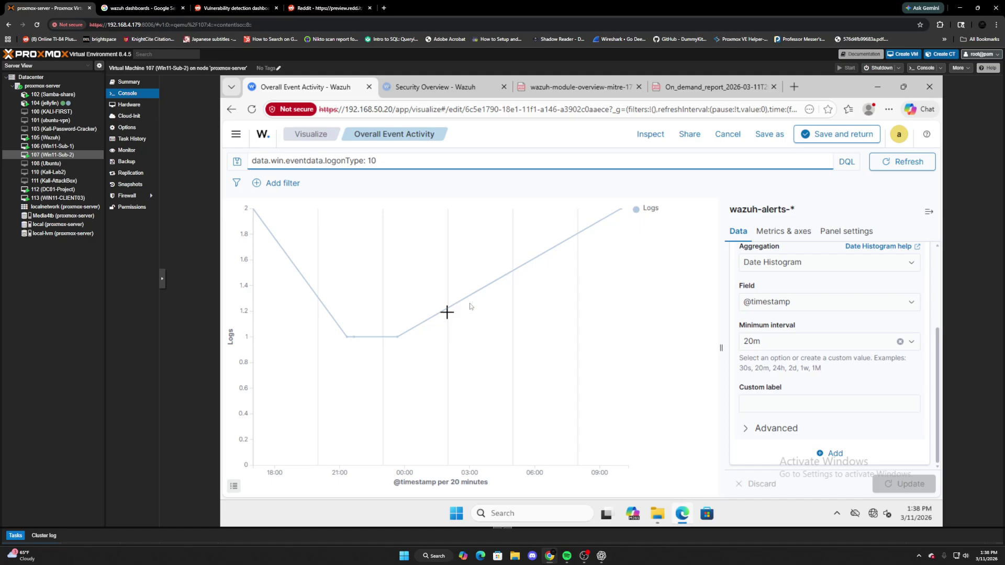
Delete the logonType: 10 query and rerun, so the chart shows all logs peaking near 1,700.
{"action": "left_click", "coordinate": [393, 160]}
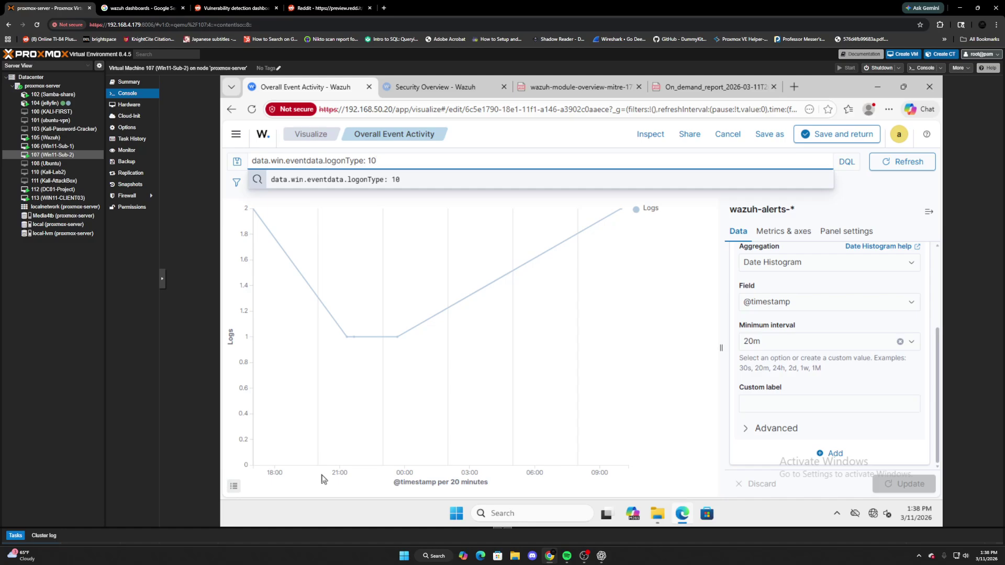
{"action": "left_click", "coordinate": [346, 475]}
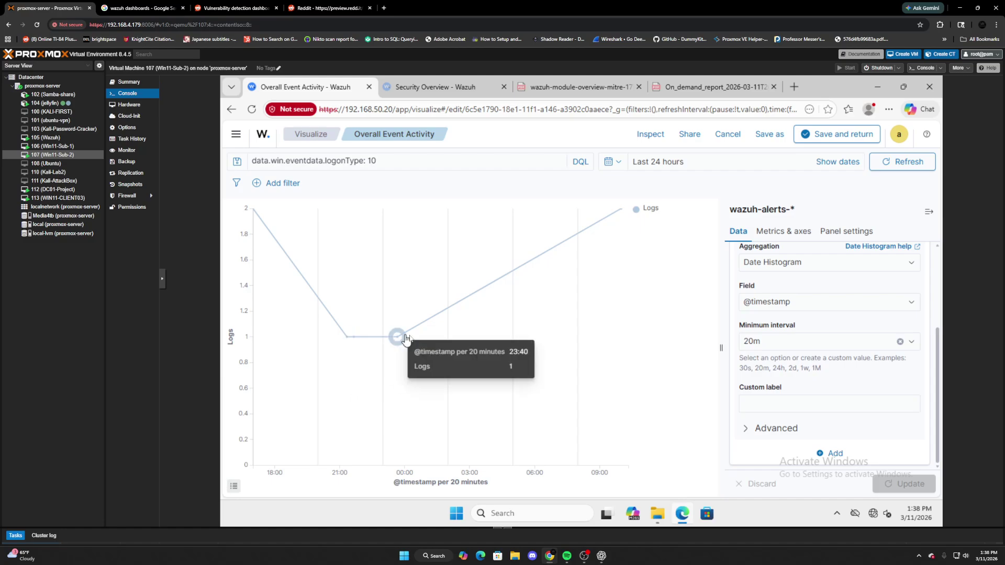
{"action": "mouse_move", "coordinate": [398, 338]}
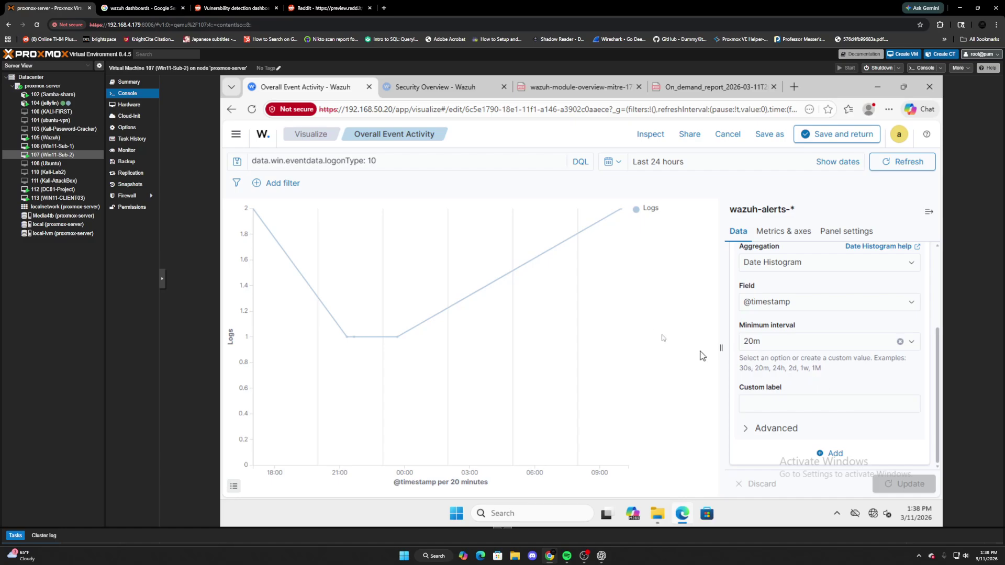
{"action": "left_click_drag", "start_coordinate": [435, 161], "coordinate": [243, 164]}
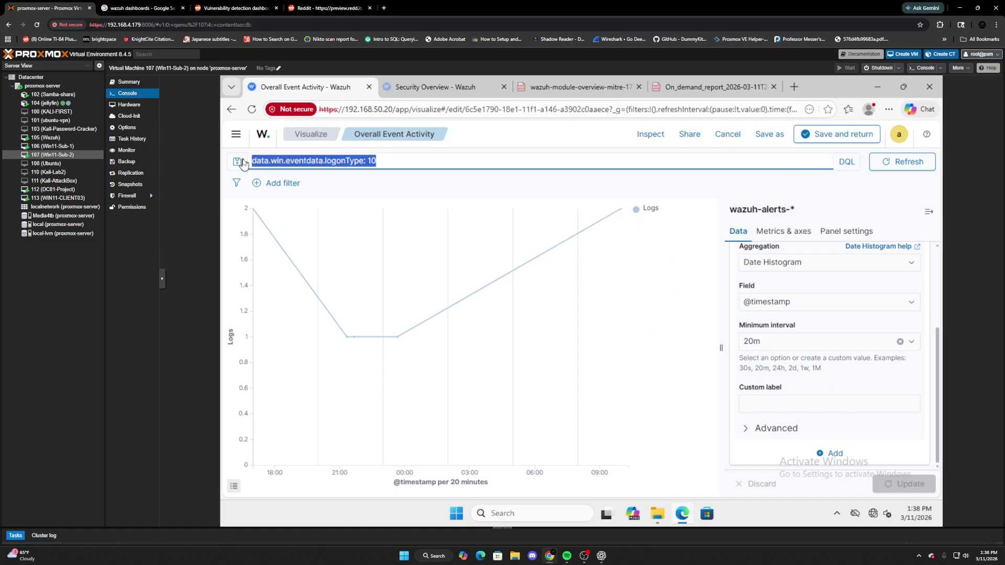
{"action": "key", "text": "BackSpace"}
{"action": "key", "text": "Return"}
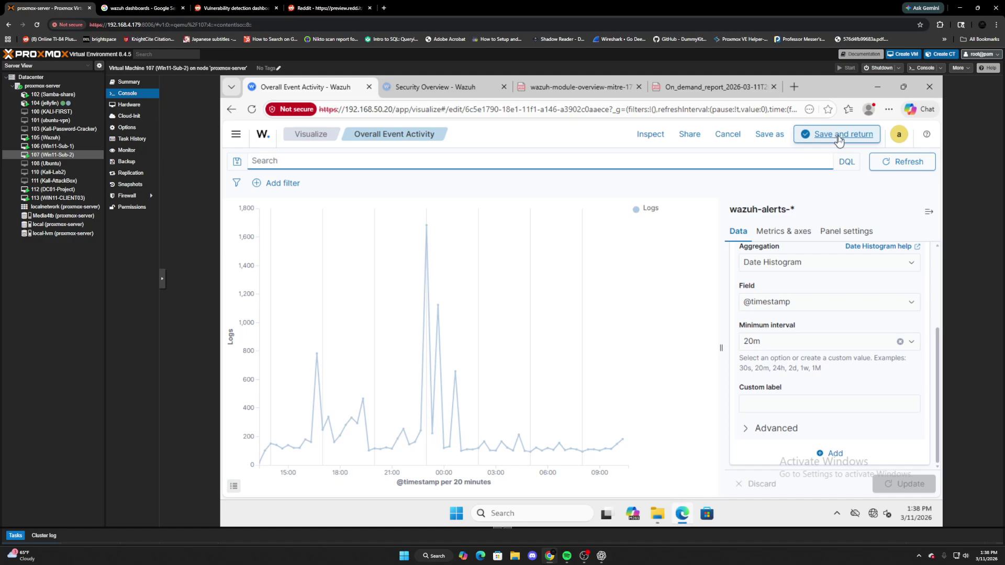
In Metrics & axes, turn the line's dots off, apply, then turn them back on.
{"action": "scroll", "coordinate": [850, 325], "scroll_direction": "up", "scroll_amount": 3}
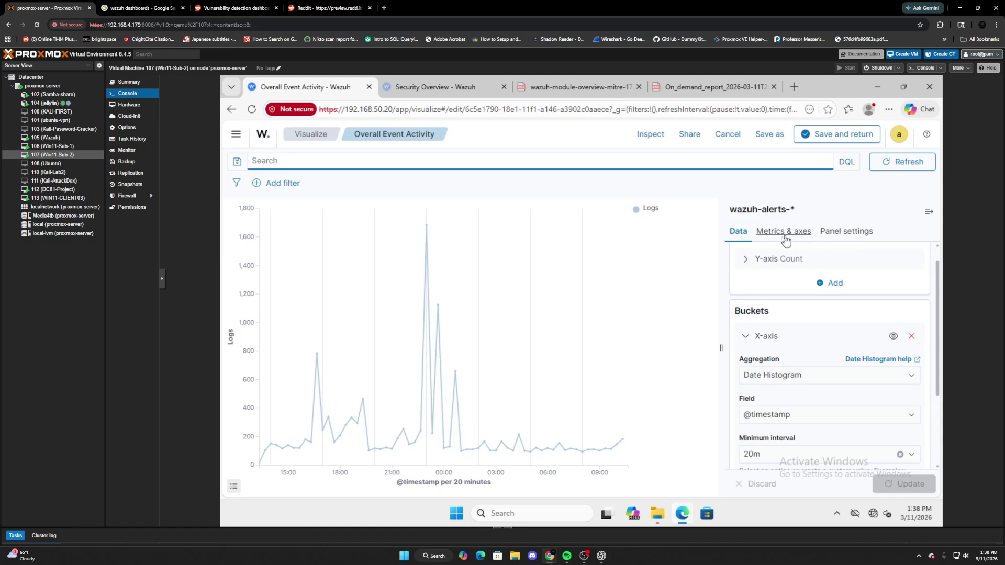
{"action": "left_click", "coordinate": [783, 237]}
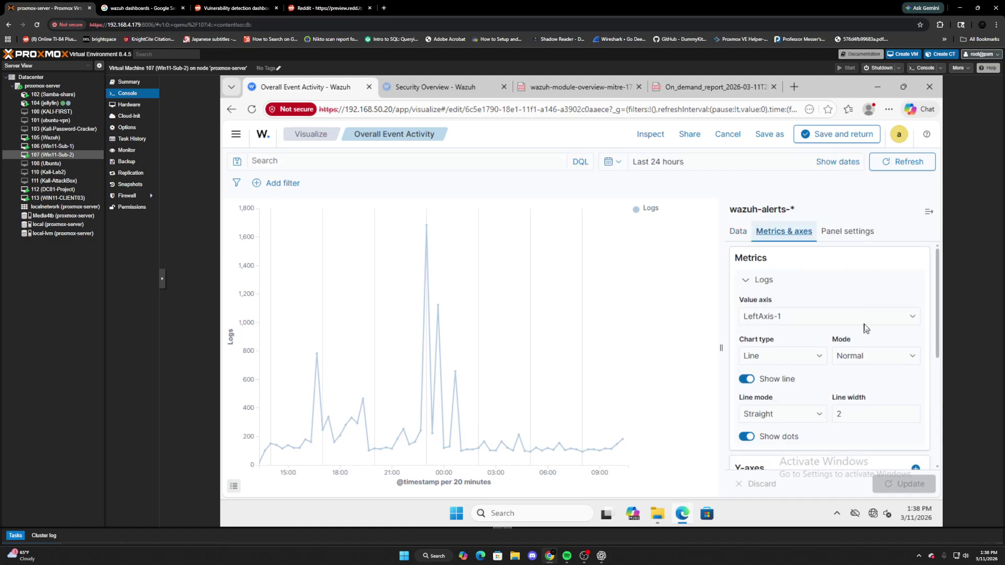
{"action": "scroll", "coordinate": [865, 329], "scroll_direction": "down", "scroll_amount": 1}
{"action": "left_click", "coordinate": [747, 380]}
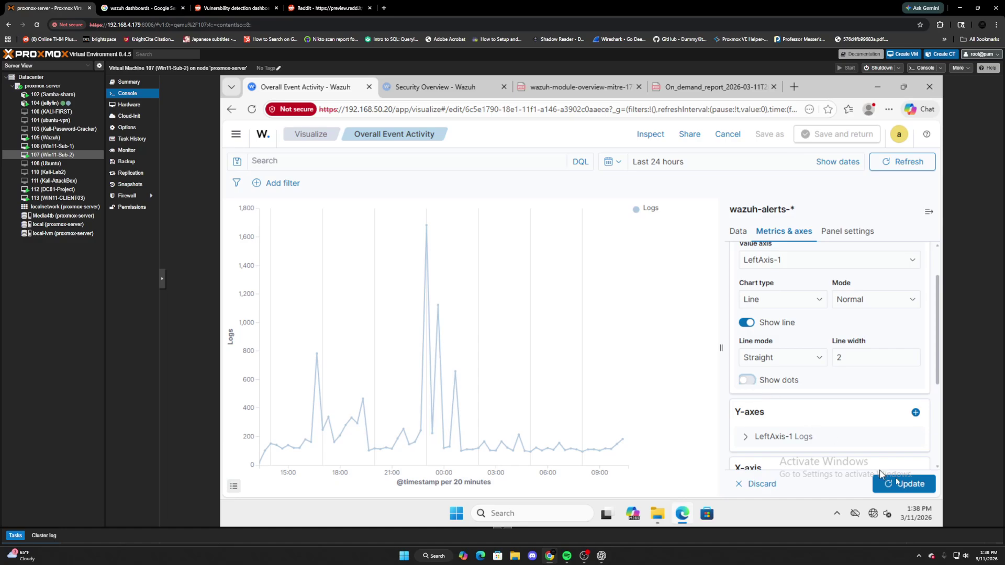
{"action": "left_click", "coordinate": [896, 483]}
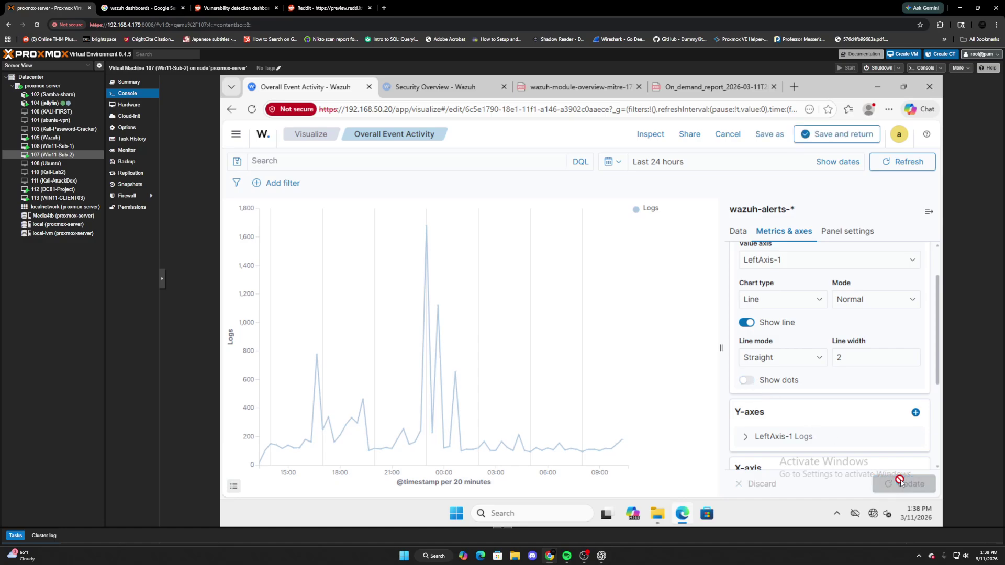
{"action": "left_click", "coordinate": [748, 381]}
Set the line width to 3, apply it, and save the visualization.
{"action": "left_click", "coordinate": [855, 354]}
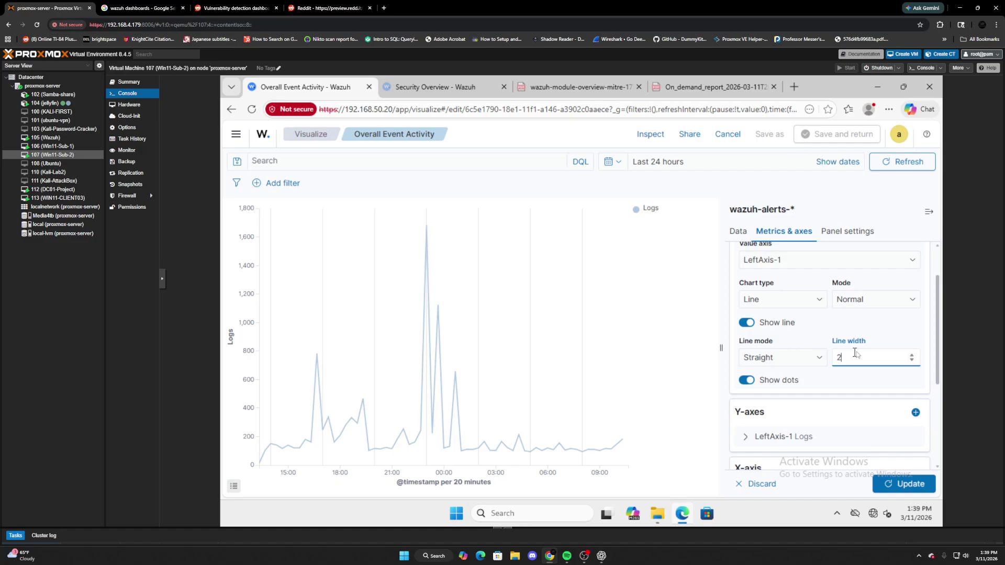
{"action": "key", "text": "alt+Left"}
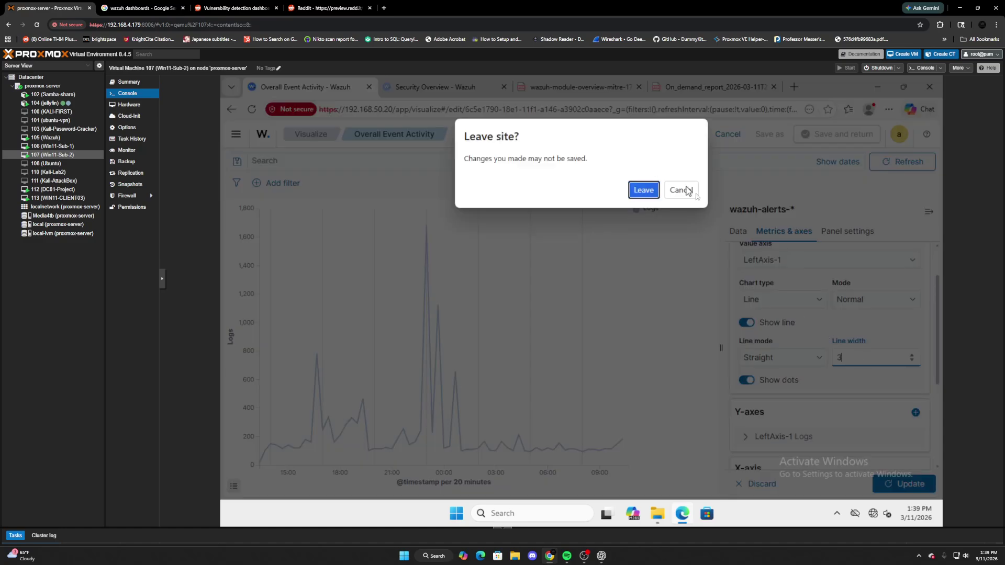
{"action": "left_click", "coordinate": [680, 190]}
{"action": "left_click", "coordinate": [904, 483]}
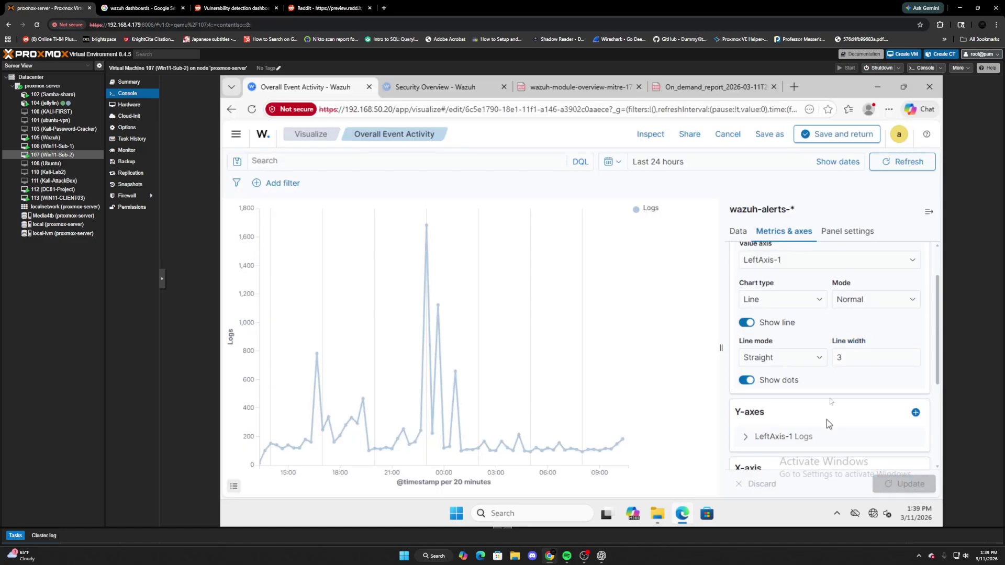
{"action": "left_click", "coordinate": [838, 134]}
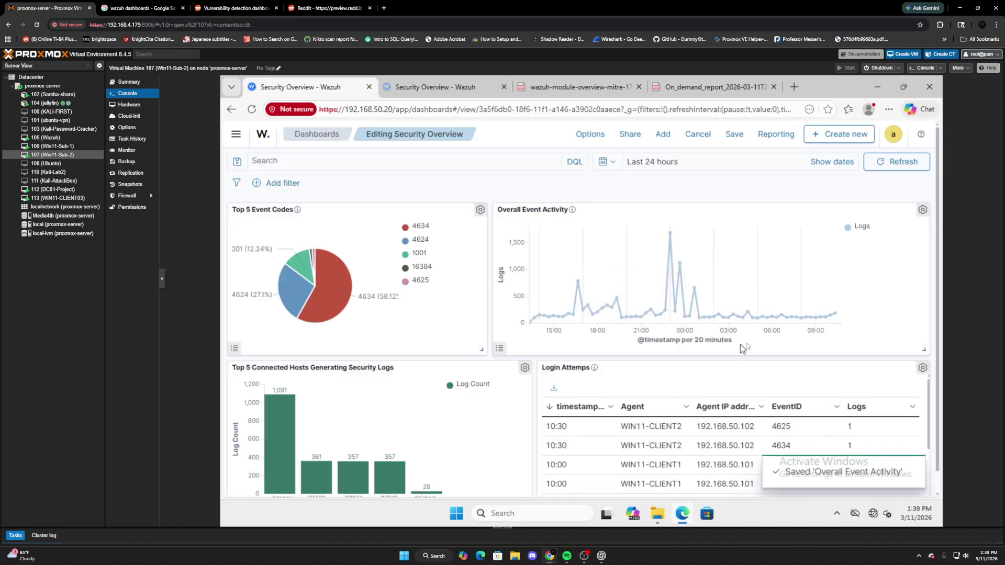
Open the Top 5 Connected Hosts Generating Security Logs panel's visualization for editing.
{"action": "scroll", "coordinate": [485, 387], "scroll_direction": "down", "scroll_amount": 1}
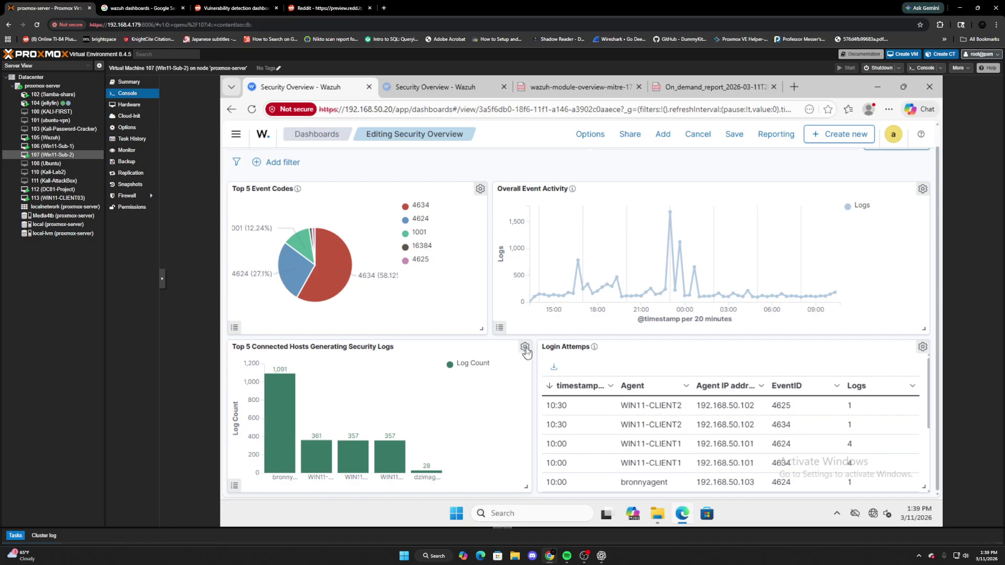
{"action": "left_click", "coordinate": [524, 347]}
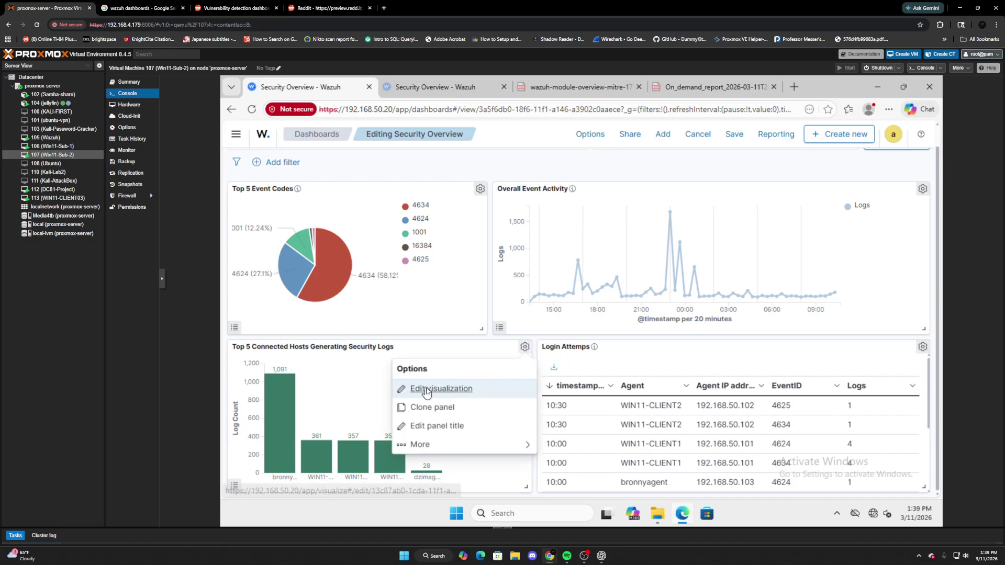
{"action": "left_click", "coordinate": [425, 389]}
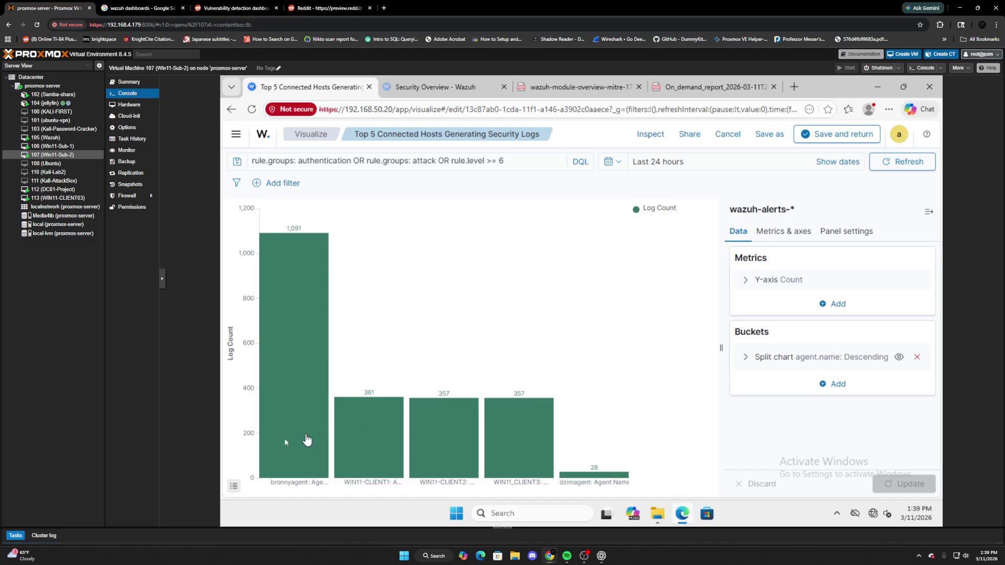
Review the split bucket (Terms on agent.name, Log Count descending, size 5) and the date range.
{"action": "mouse_move", "coordinate": [580, 476]}
{"action": "mouse_move", "coordinate": [369, 455]}
{"action": "left_click", "coordinate": [748, 358]}
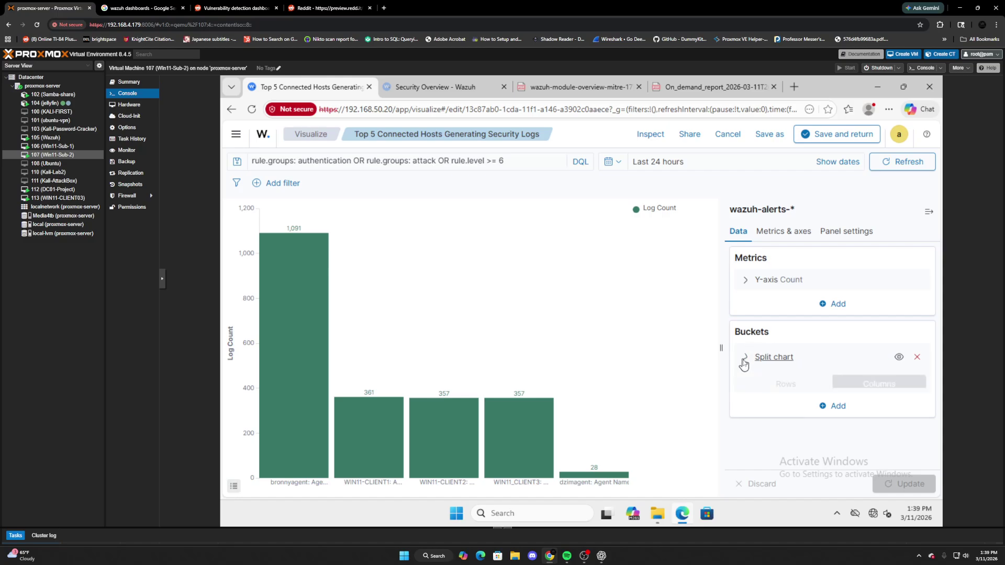
{"action": "scroll", "coordinate": [843, 390], "scroll_direction": "down", "scroll_amount": 1}
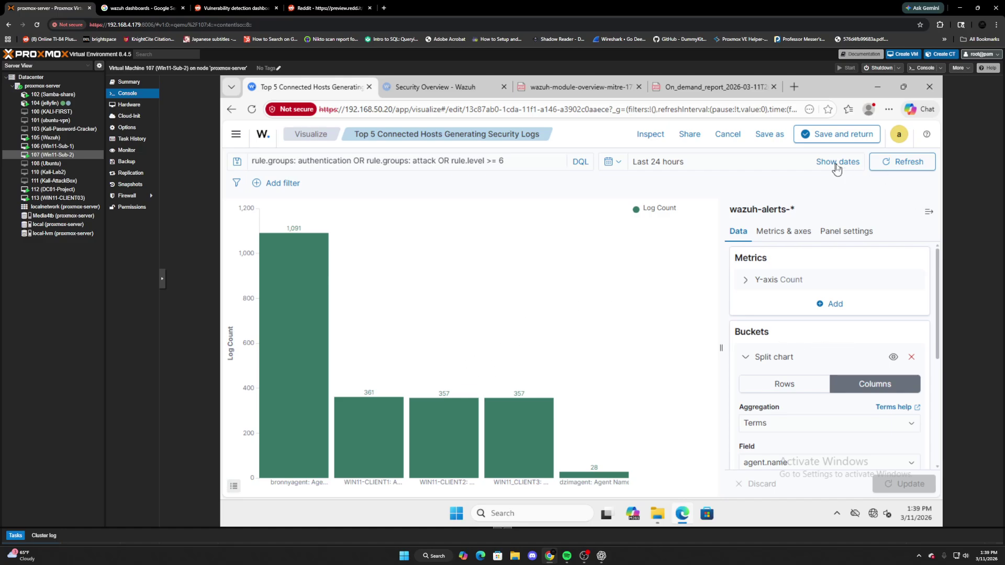
{"action": "left_click", "coordinate": [715, 163]}
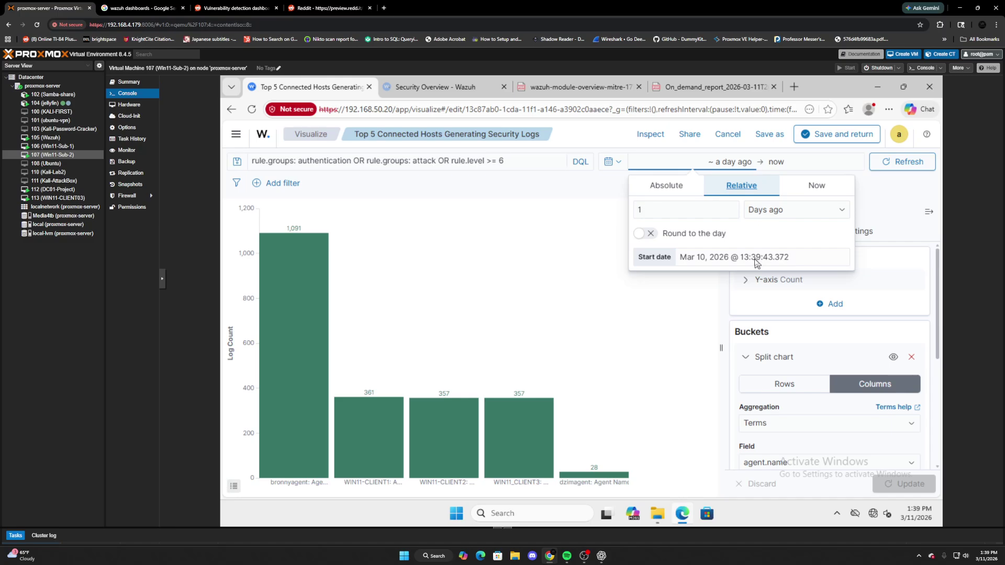
{"action": "left_click", "coordinate": [878, 185]}
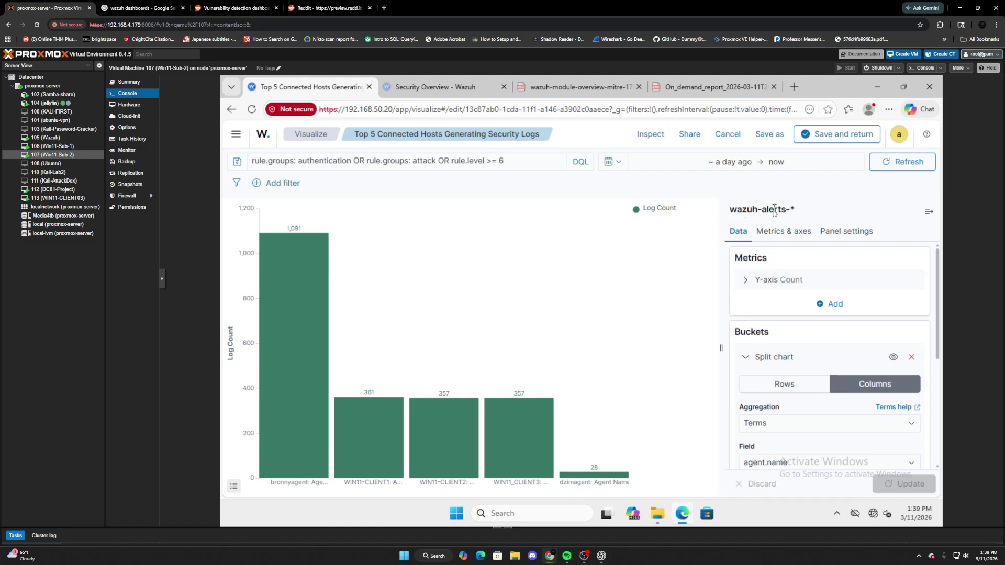
Review the query 'rule.groups: authentication OR rule.groups: attack OR rule.level >= 6' without changing it.
{"action": "scroll", "coordinate": [787, 364], "scroll_direction": "down", "scroll_amount": 1}
{"action": "scroll", "coordinate": [790, 365], "scroll_direction": "down", "scroll_amount": 4}
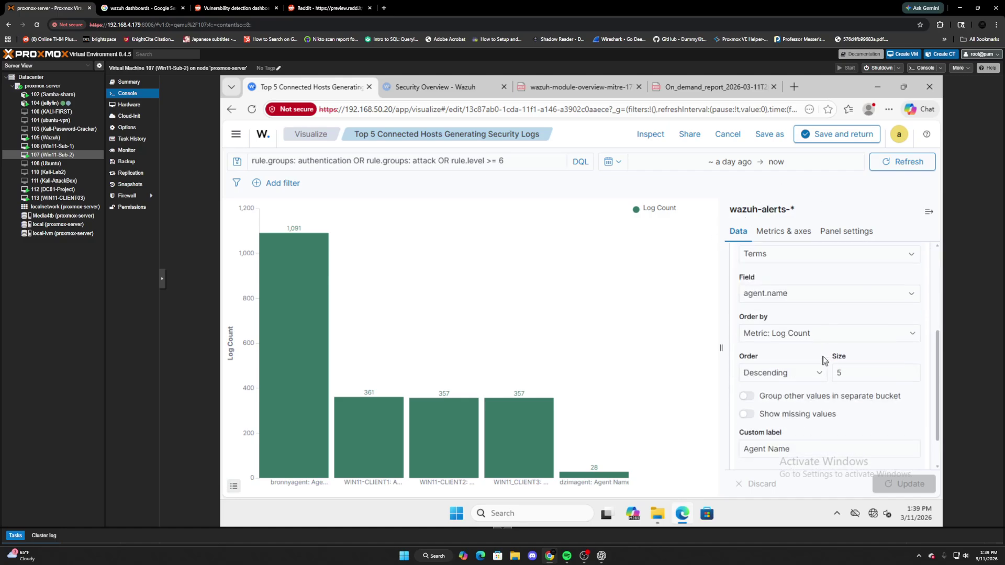
{"action": "scroll", "coordinate": [776, 335], "scroll_direction": "up", "scroll_amount": 3}
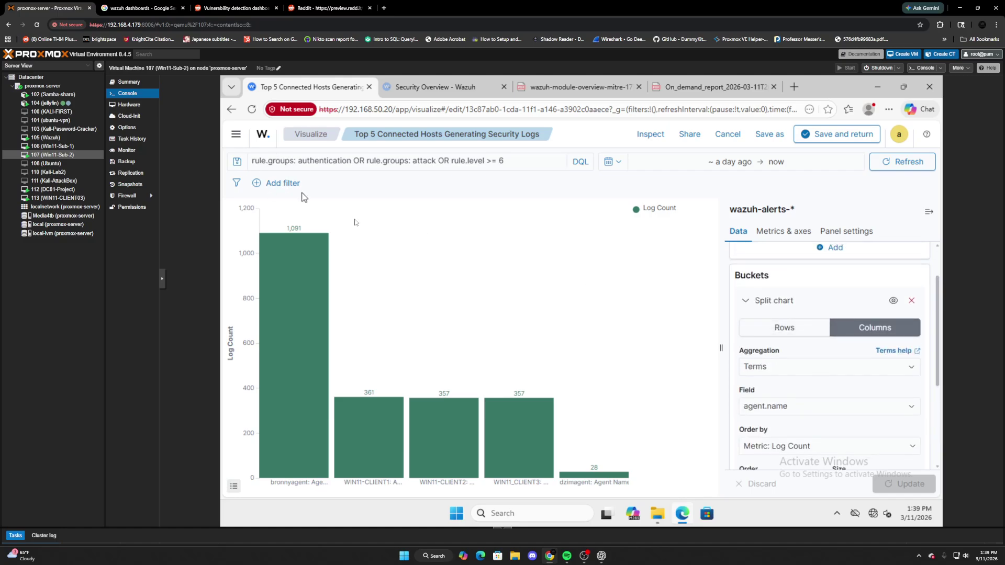
{"action": "left_click", "coordinate": [321, 161]}
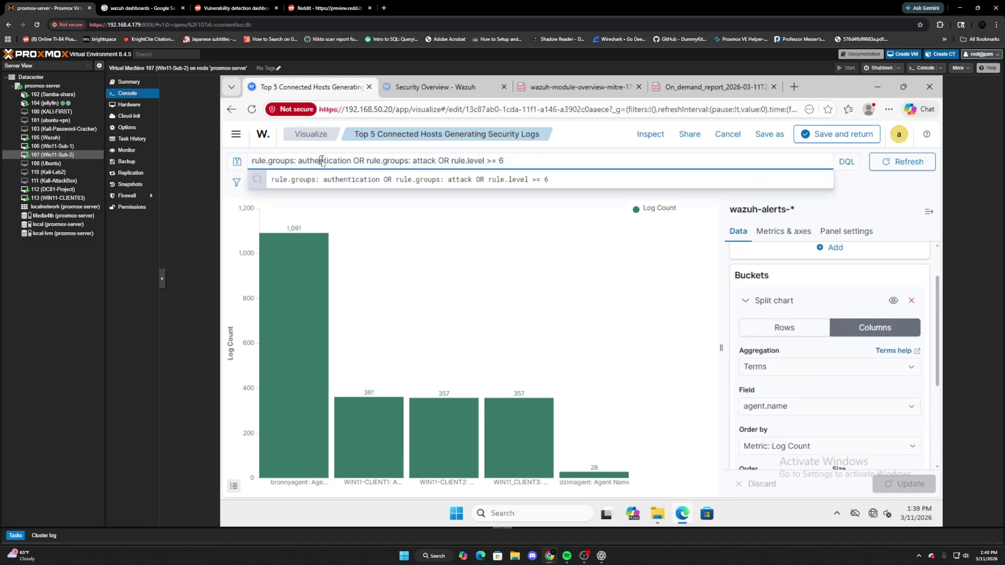
{"action": "left_click", "coordinate": [476, 228]}
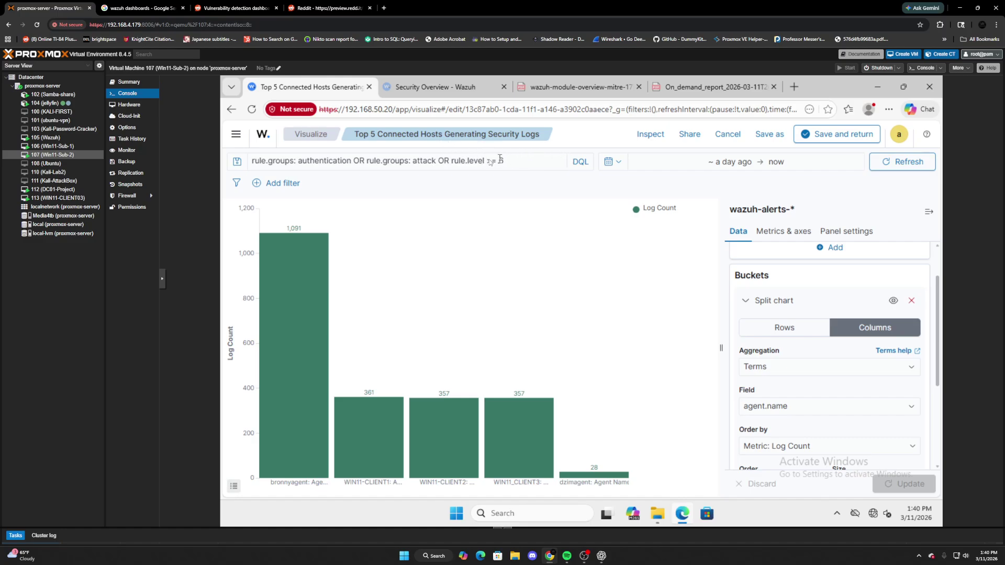
{"action": "left_click", "coordinate": [239, 137]}
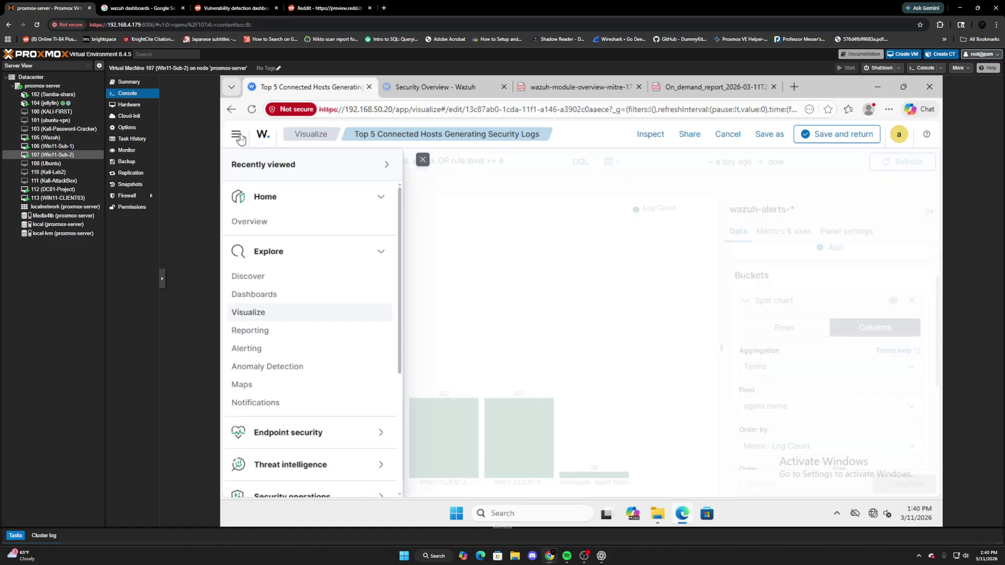
Save the hosts visualization, return to the dashboard, then view the Wazuh Overview home page.
{"action": "left_click", "coordinate": [422, 160]}
{"action": "left_click", "coordinate": [837, 135]}
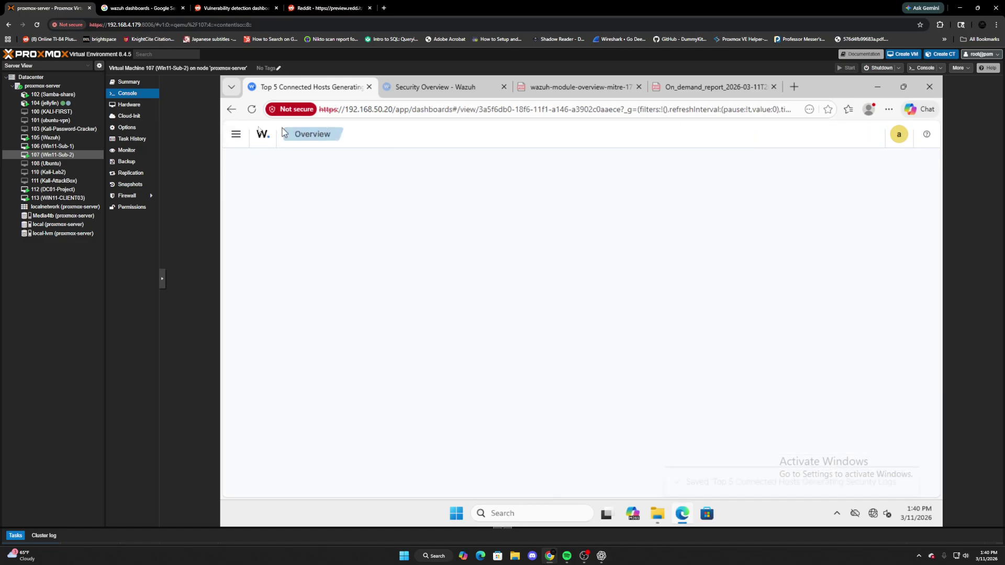
{"action": "left_click", "coordinate": [235, 134]}
{"action": "left_click", "coordinate": [255, 222]}
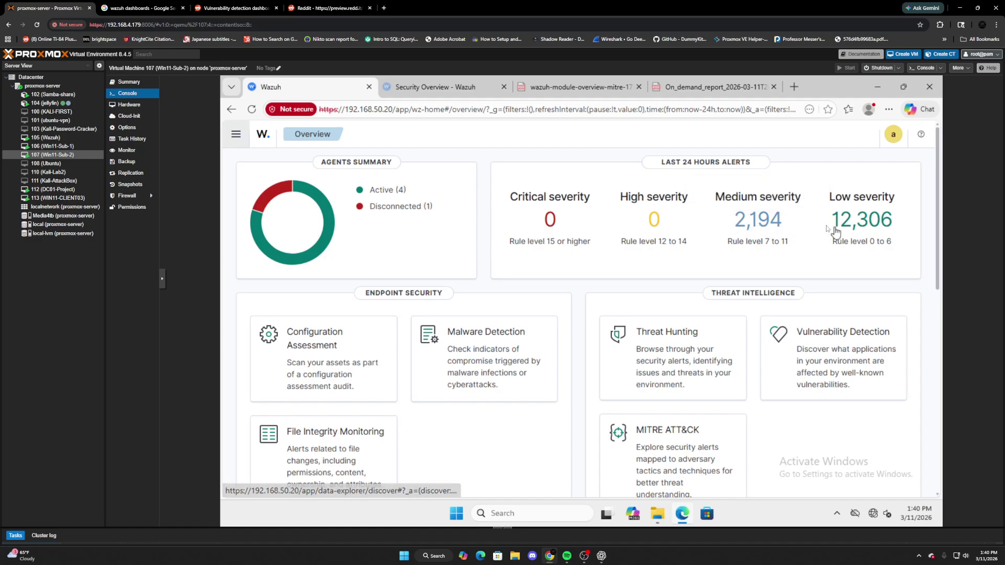
Go back to the Security Overview dashboard and open the Top 5 Connected Hosts panel options.
{"action": "left_click", "coordinate": [236, 135]}
{"action": "left_click", "coordinate": [264, 293]}
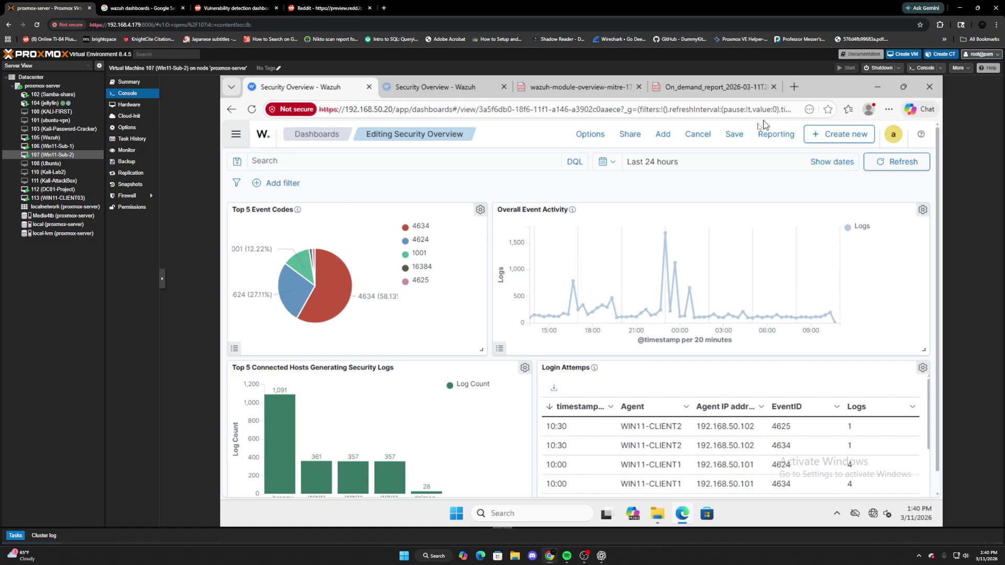
{"action": "left_click", "coordinate": [524, 368]}
Edit the hosts chart, testing an authentication-only query, then attack OR rule.level >= 6.
{"action": "left_click", "coordinate": [456, 410]}
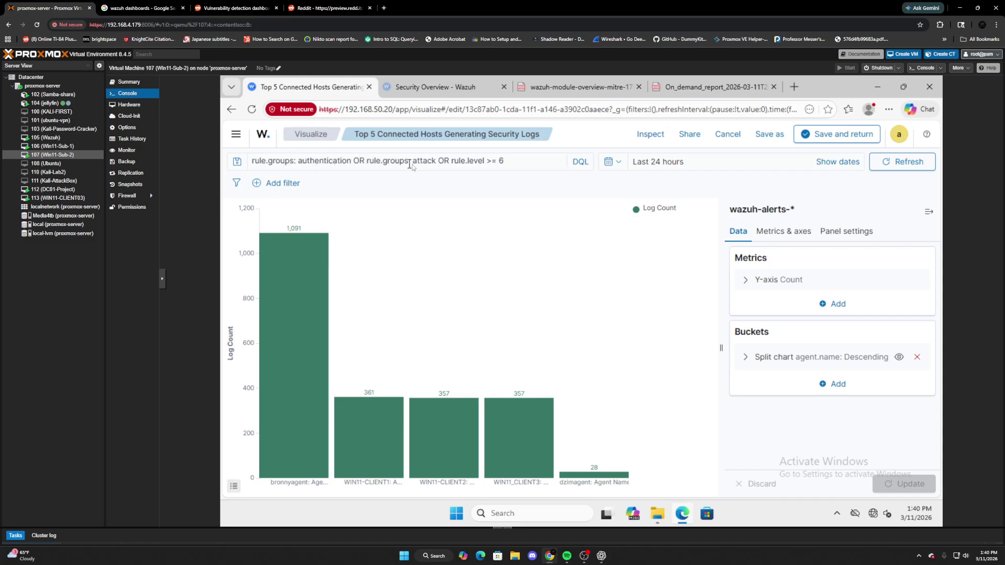
{"action": "left_click_drag", "start_coordinate": [515, 163], "coordinate": [359, 163]}
{"action": "key", "text": "ctrl+c"}
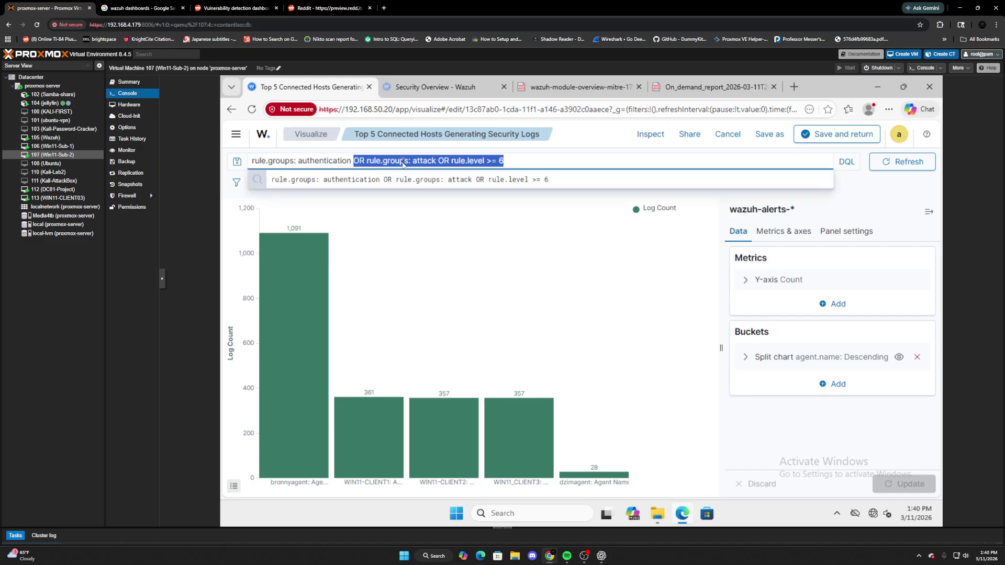
{"action": "key", "text": "BackSpace"}
{"action": "key", "text": "Return"}
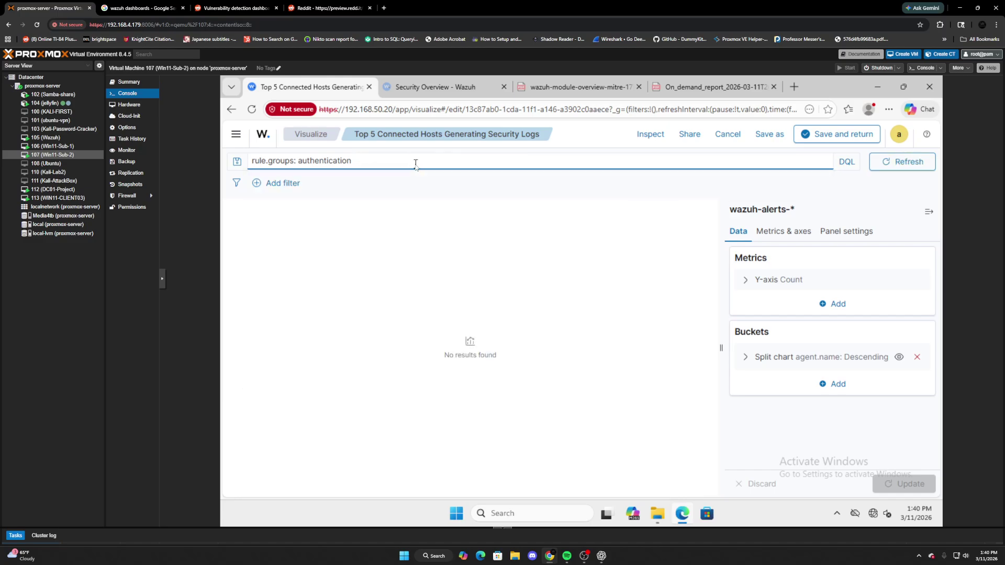
{"action": "left_click_drag", "start_coordinate": [370, 164], "coordinate": [251, 163]}
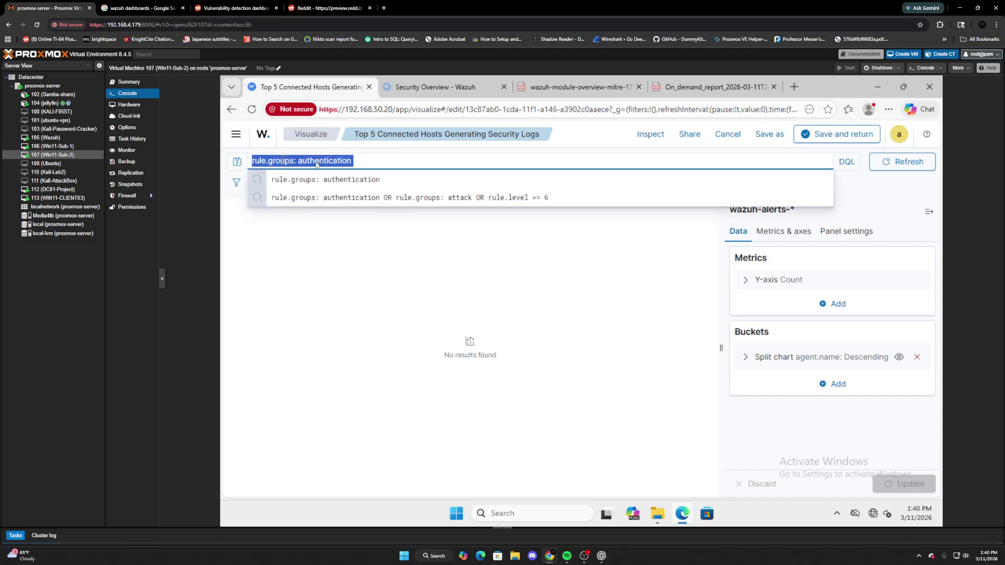
{"action": "key", "text": "ctrl+v"}
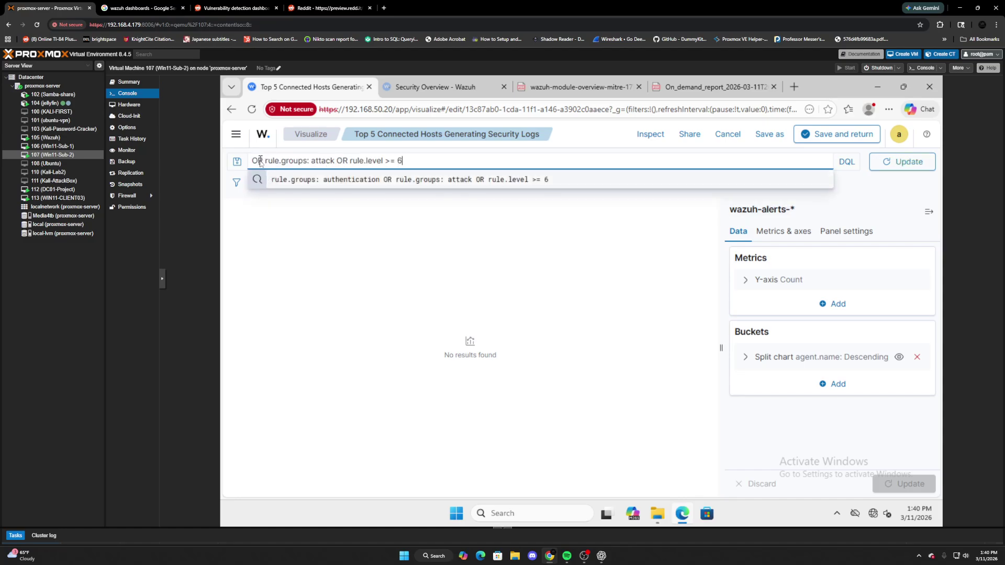
{"action": "left_click_drag", "start_coordinate": [265, 159], "coordinate": [220, 163]}
{"action": "key", "text": "BackSpace"}
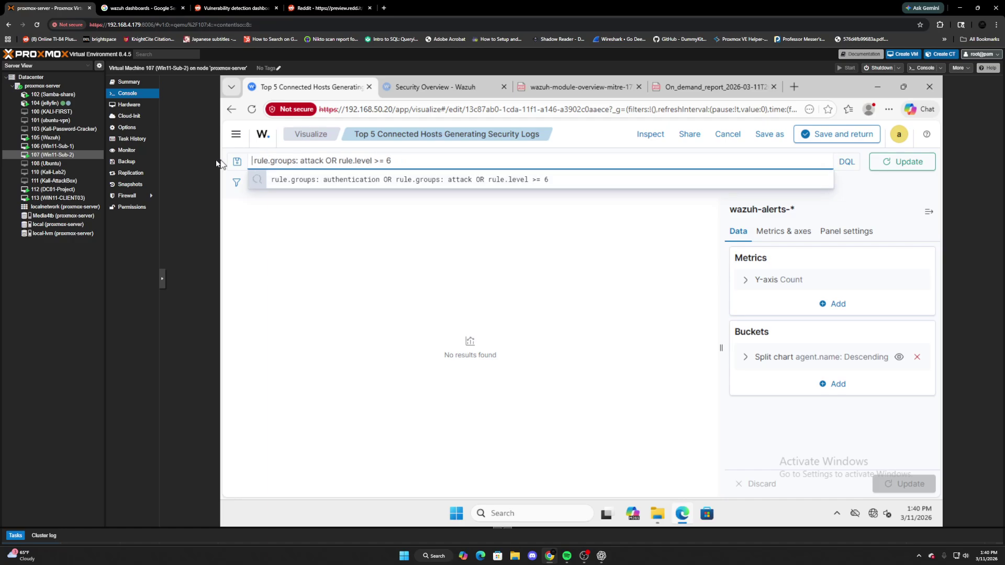
{"action": "key", "text": "Return"}
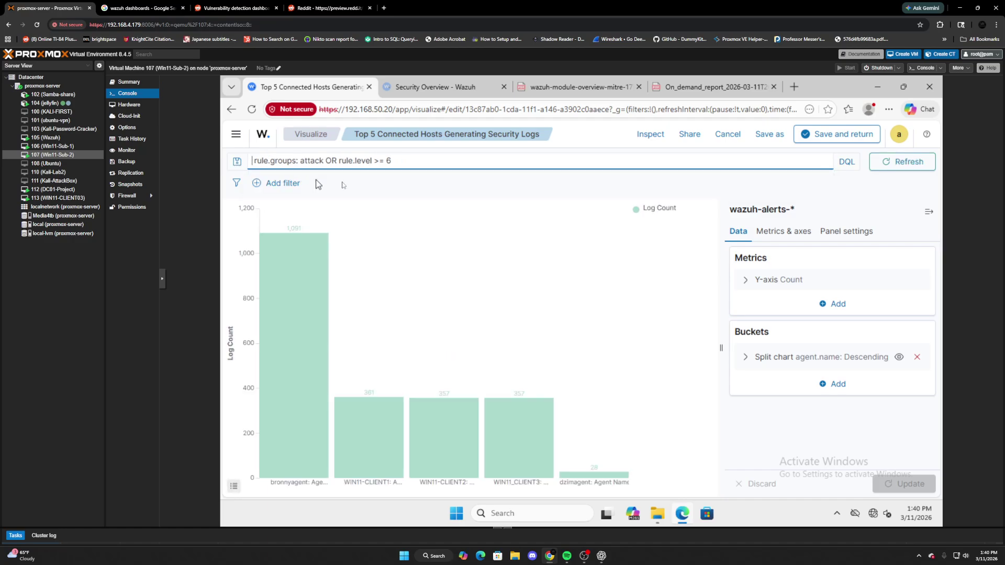
Test attack rules alone, then filter the chart by rule.level >= 6.
{"action": "left_click", "coordinate": [443, 164]}
{"action": "left_click_drag", "start_coordinate": [416, 162], "coordinate": [324, 163]}
{"action": "key", "text": "ctrl+c"}
{"action": "key", "text": "BackSpace"}
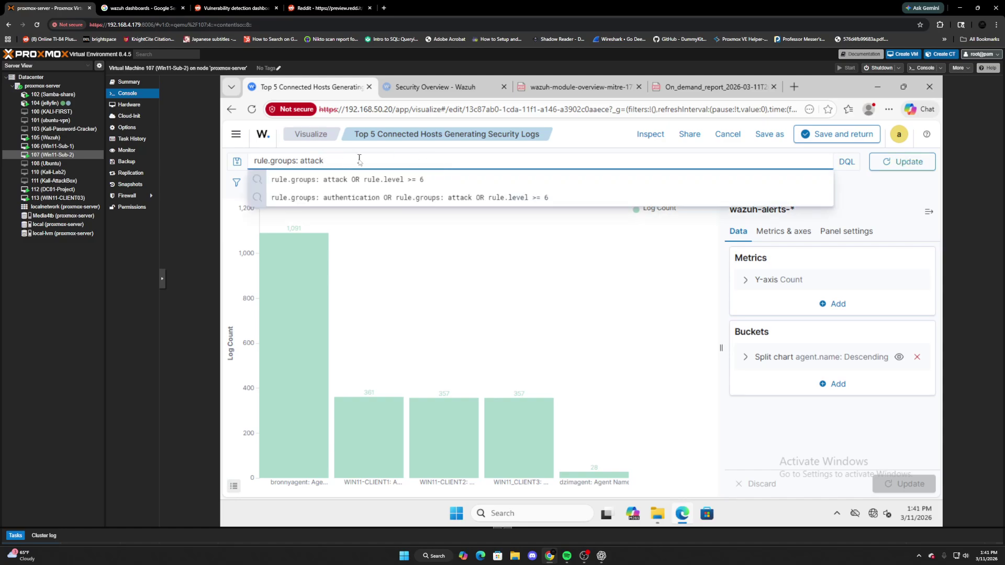
{"action": "key", "text": "Return"}
{"action": "triple_click", "coordinate": [322, 162]}
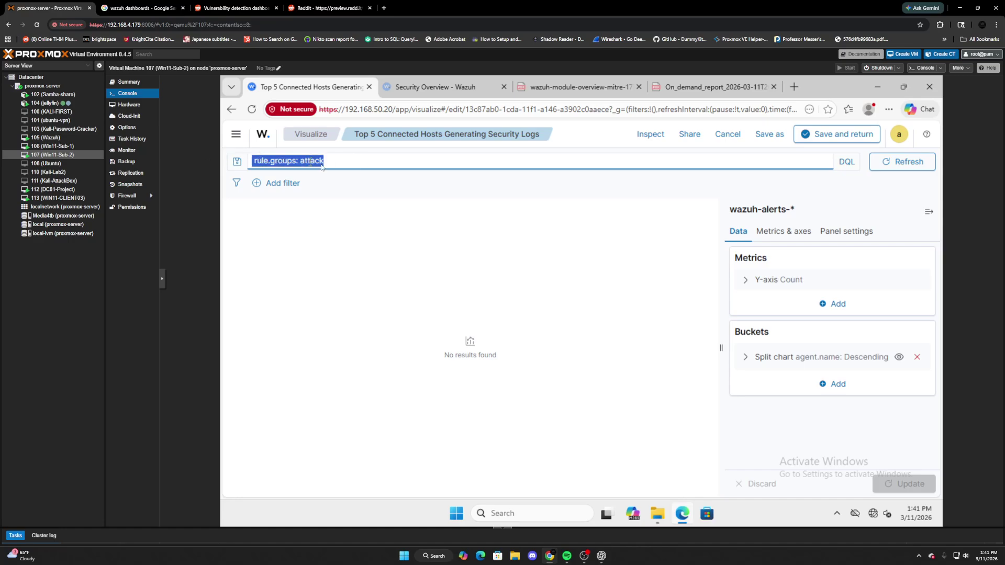
{"action": "key", "text": "ctrl+v"}
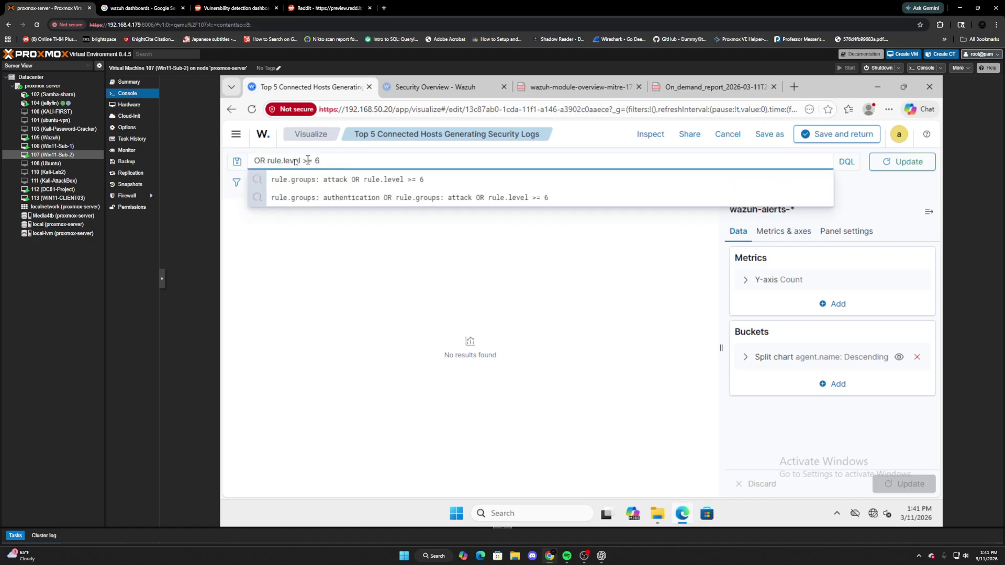
{"action": "left_click_drag", "start_coordinate": [268, 162], "coordinate": [233, 164]}
{"action": "key", "text": "BackSpace"}
{"action": "key", "text": "Return"}
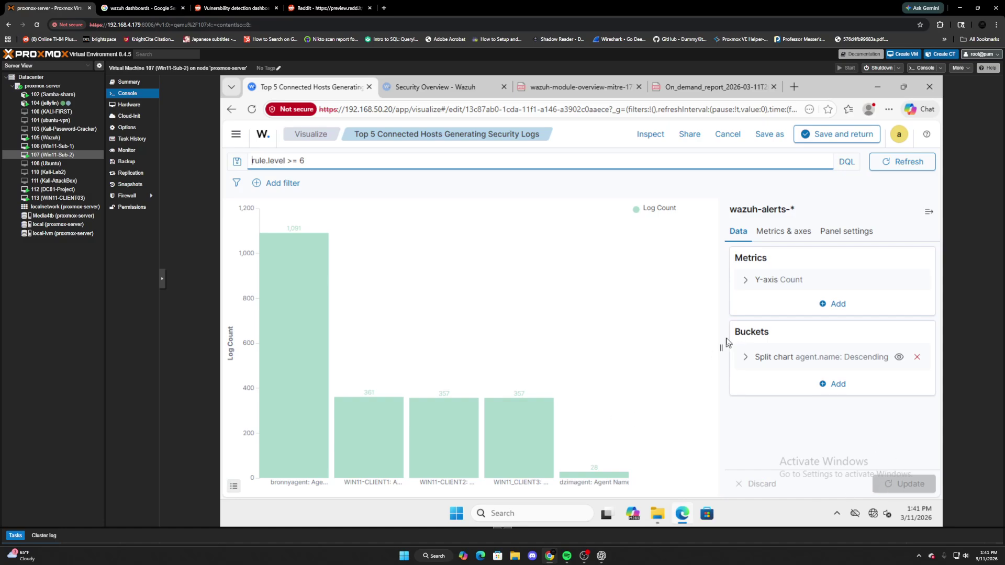
Change the Log Count bar colour to purple and refresh the chart.
{"action": "left_click", "coordinate": [639, 216]}
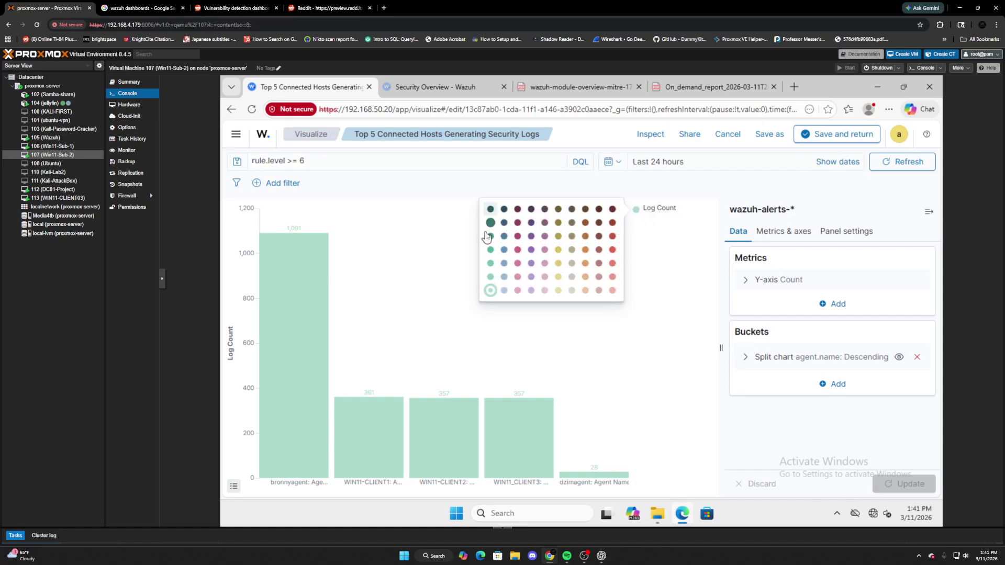
{"action": "left_click", "coordinate": [490, 236]}
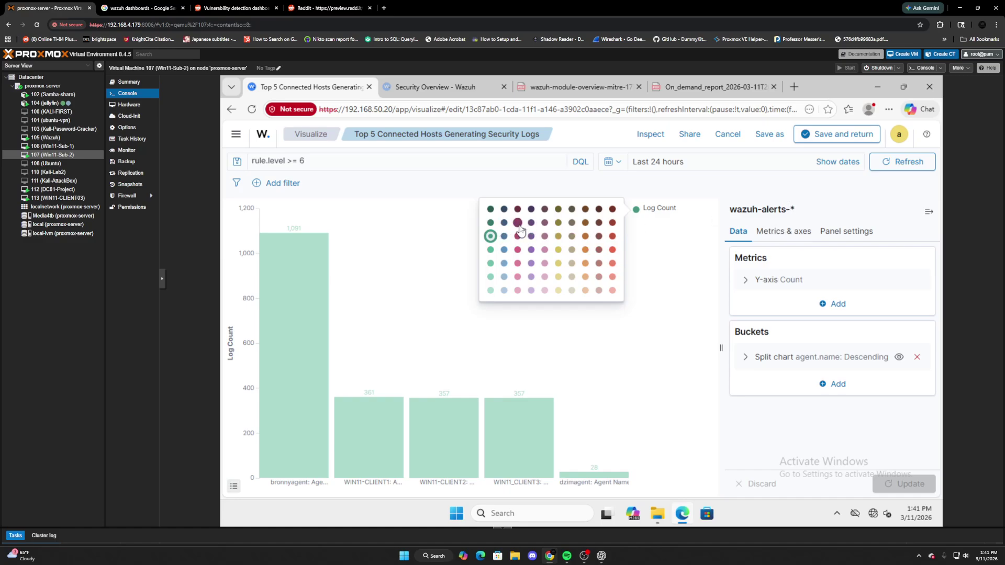
{"action": "left_click", "coordinate": [530, 223]}
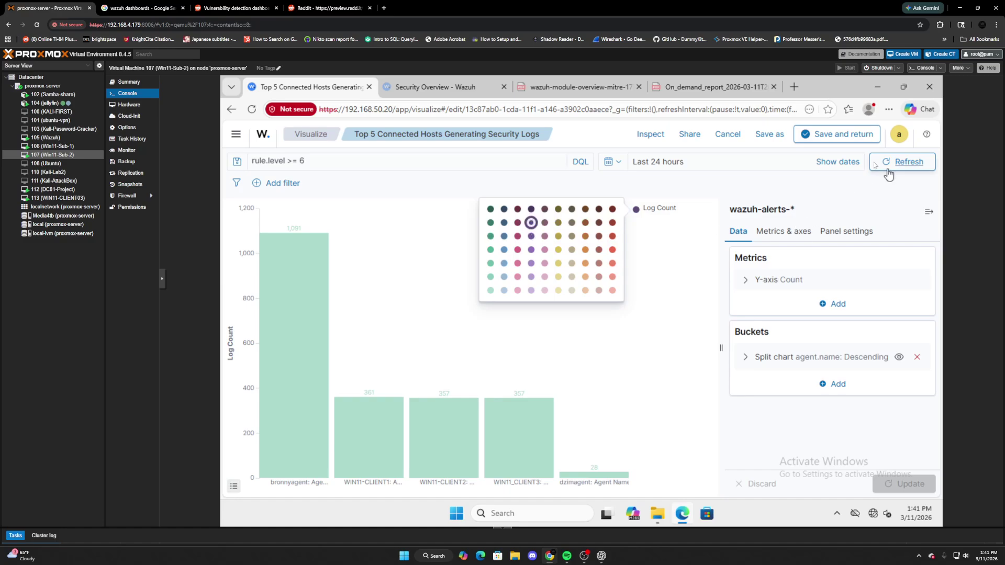
{"action": "left_click", "coordinate": [665, 276]}
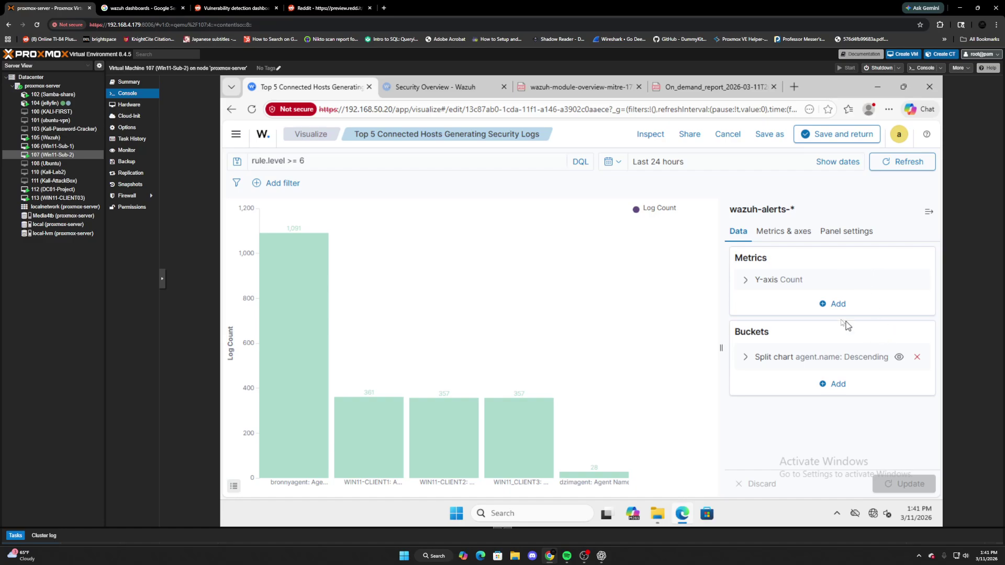
{"action": "left_click", "coordinate": [898, 161]}
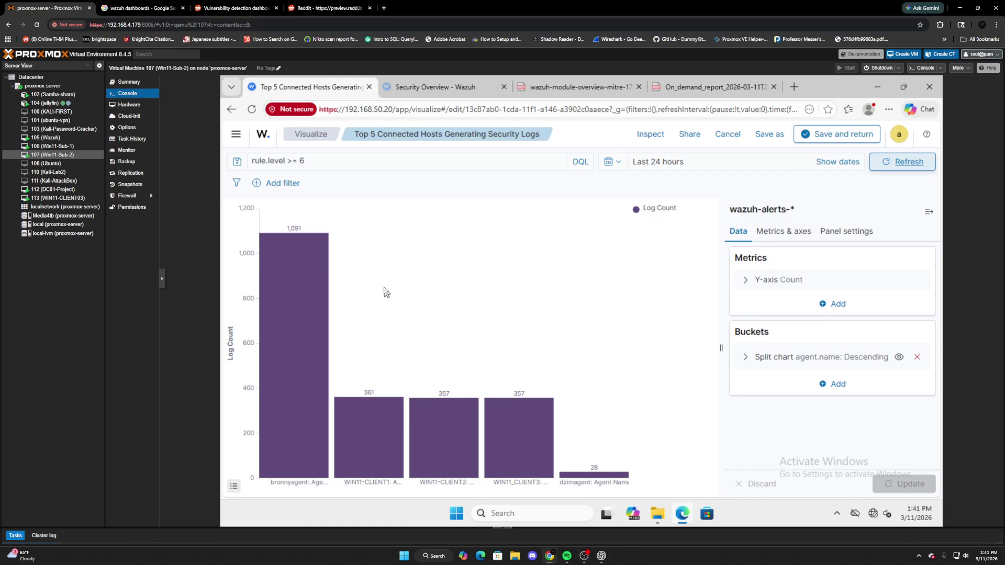
Confirm the split bucket keeps Terms aggregation on agent.name.
{"action": "left_click", "coordinate": [744, 359]}
{"action": "scroll", "coordinate": [829, 327], "scroll_direction": "down", "scroll_amount": 4}
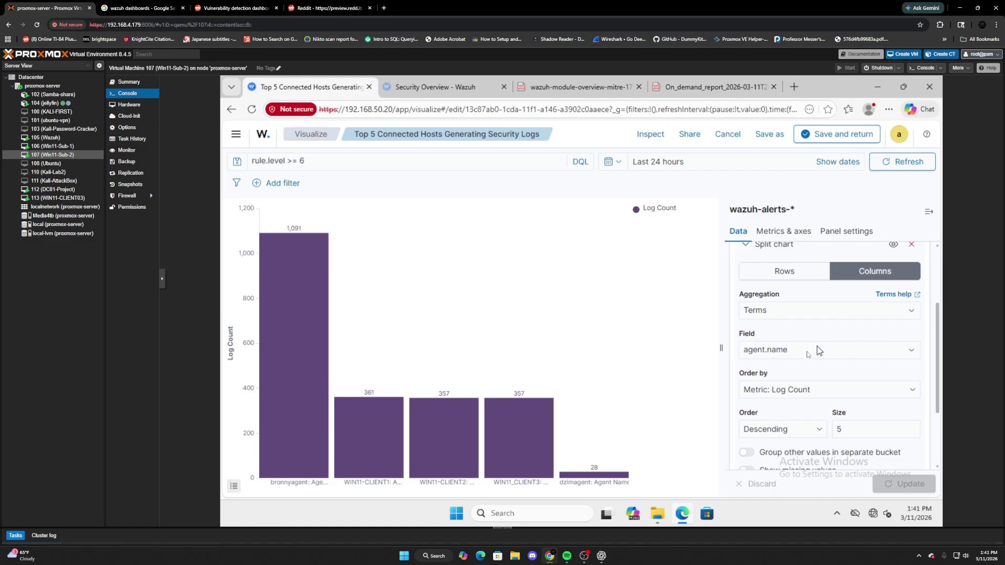
{"action": "left_click", "coordinate": [818, 354]}
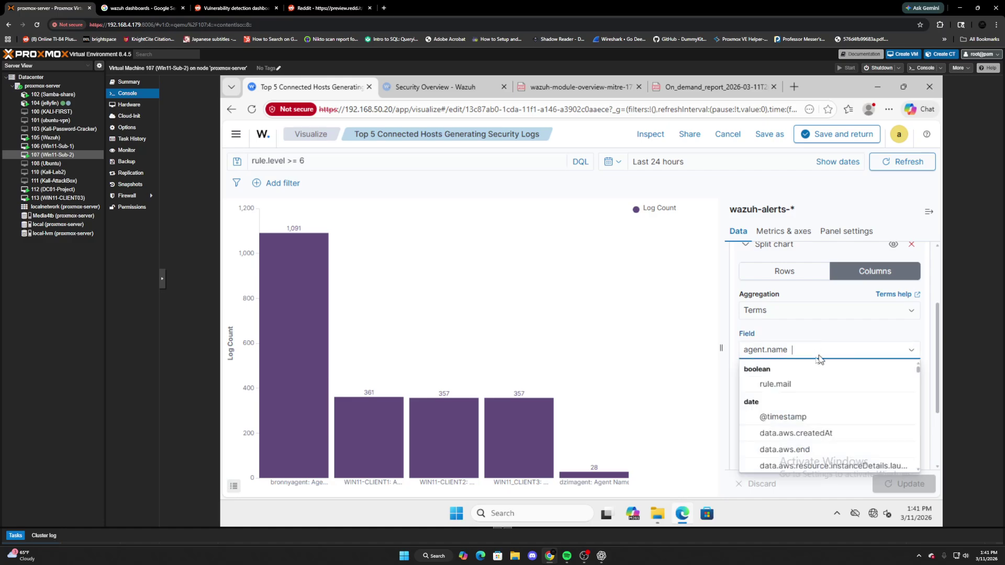
{"action": "left_click", "coordinate": [807, 314]}
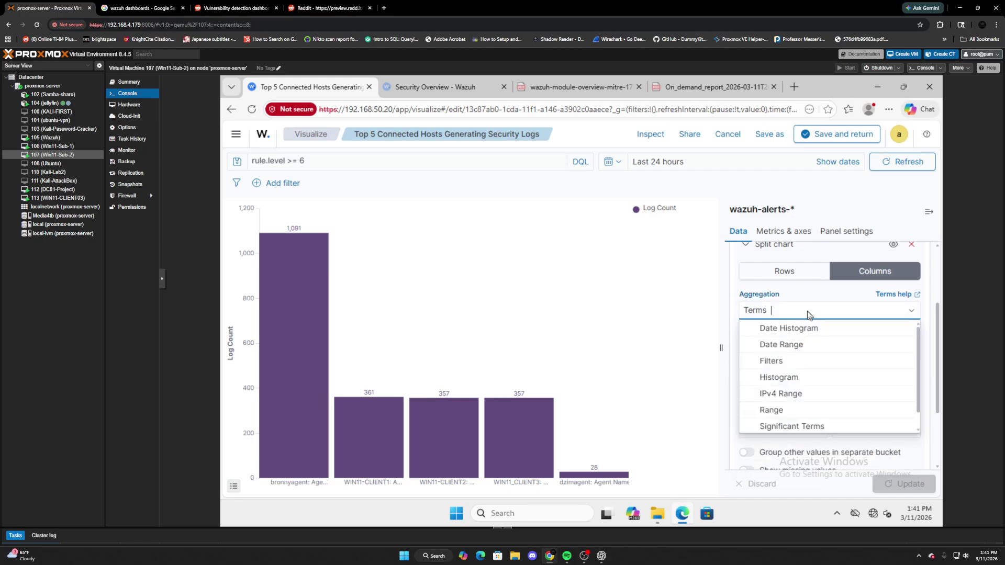
{"action": "left_click", "coordinate": [721, 334]}
{"action": "scroll", "coordinate": [800, 361], "scroll_direction": "down", "scroll_amount": 2}
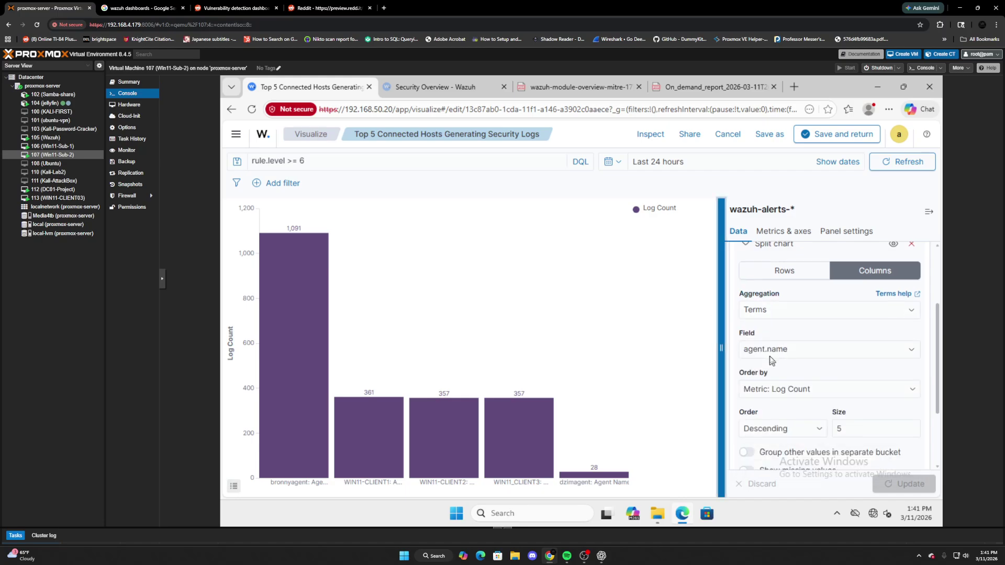
{"action": "mouse_move", "coordinate": [302, 323]}
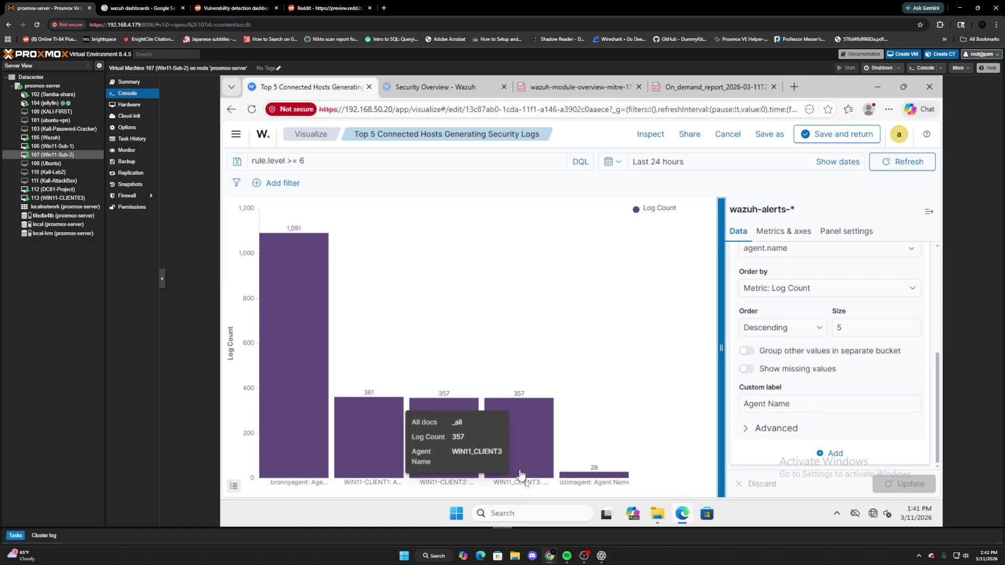
Check the Agent Name custom label, then save the visualization and return to the dashboard.
{"action": "left_click", "coordinate": [793, 404]}
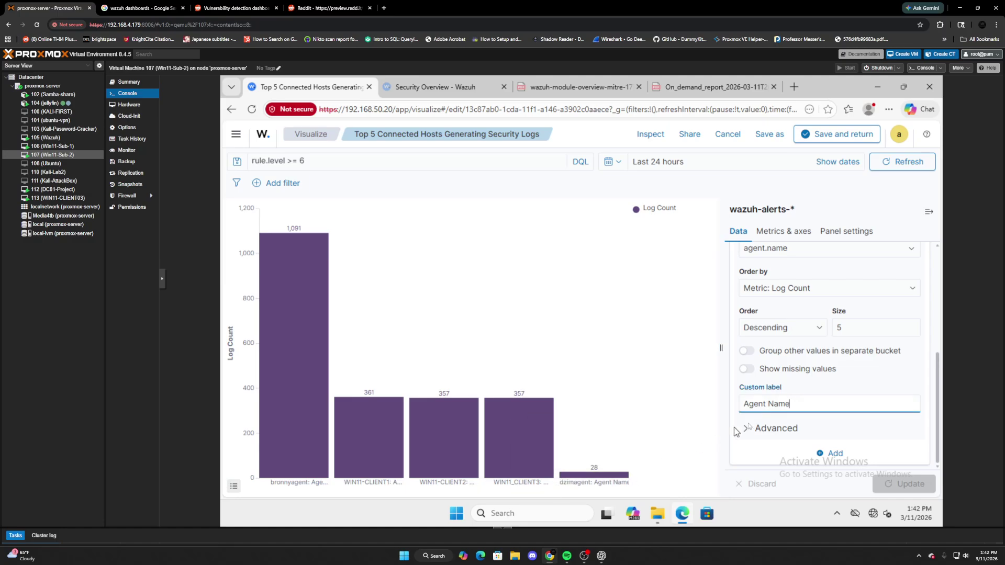
{"action": "left_click_drag", "start_coordinate": [799, 404], "coordinate": [721, 403]}
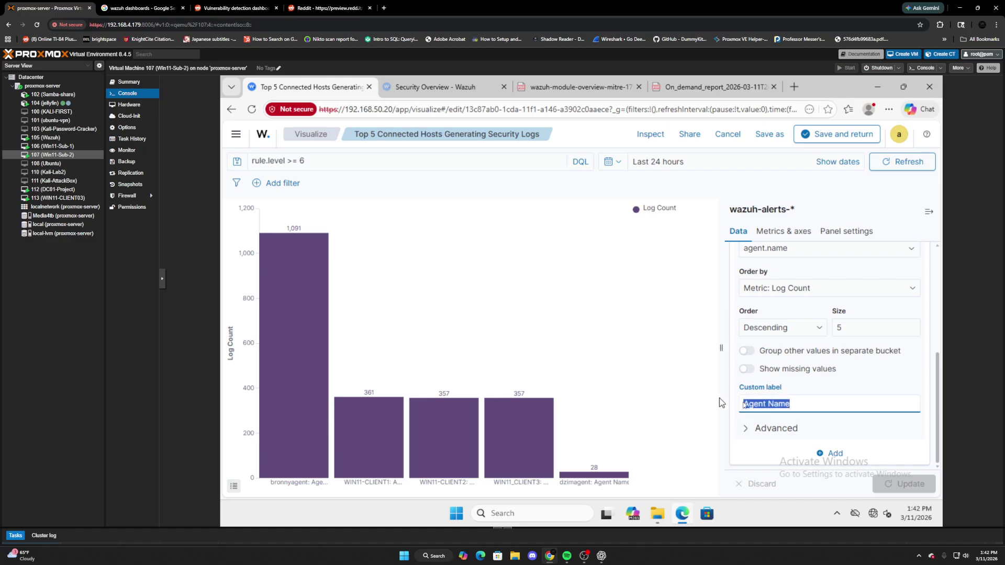
{"action": "scroll", "coordinate": [771, 406], "scroll_direction": "up", "scroll_amount": 3}
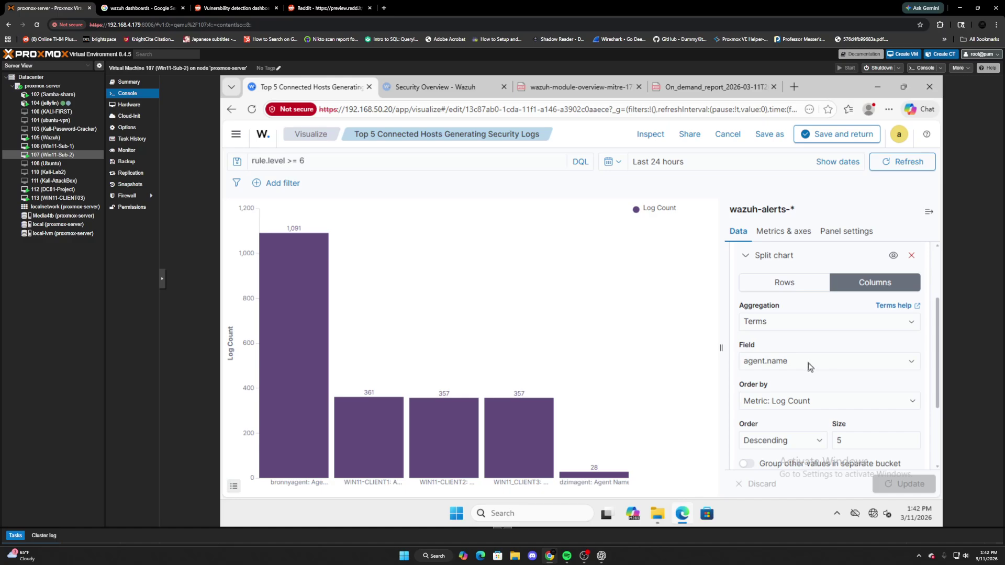
{"action": "left_click", "coordinate": [807, 367]}
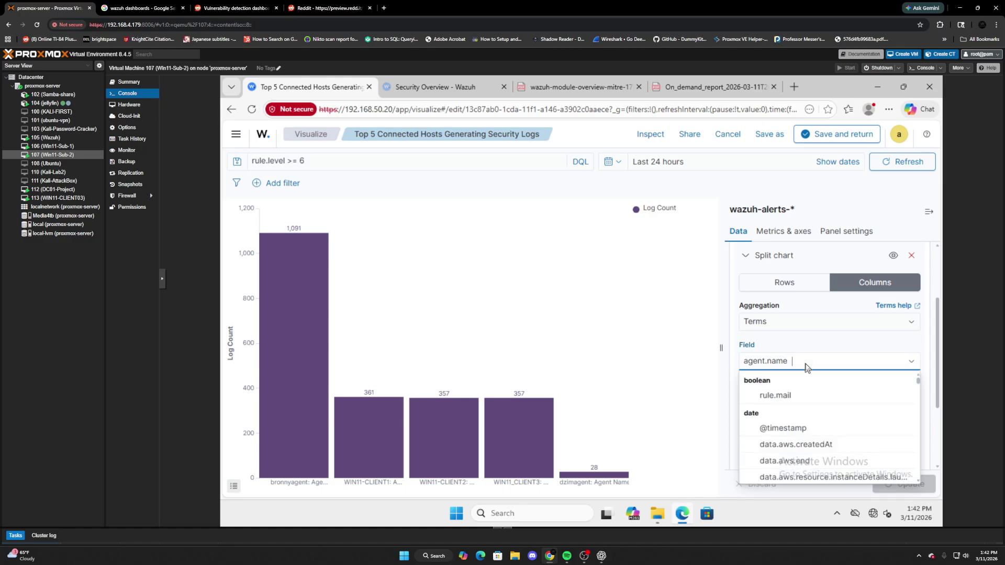
{"action": "left_click", "coordinate": [671, 388]}
{"action": "left_click", "coordinate": [827, 137]}
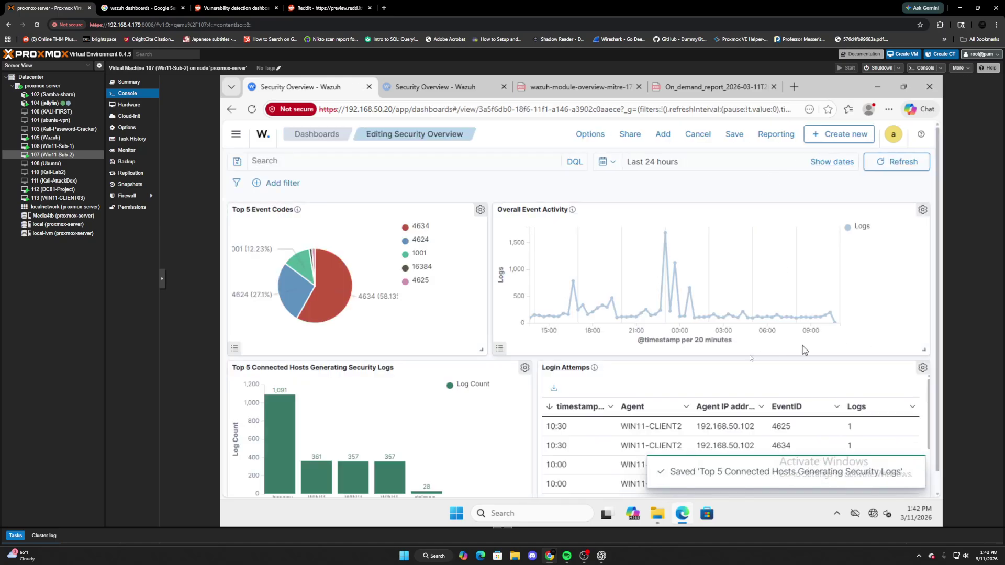
Open the Login Attemps panel's visualization for editing.
{"action": "scroll", "coordinate": [848, 384], "scroll_direction": "down", "scroll_amount": 1}
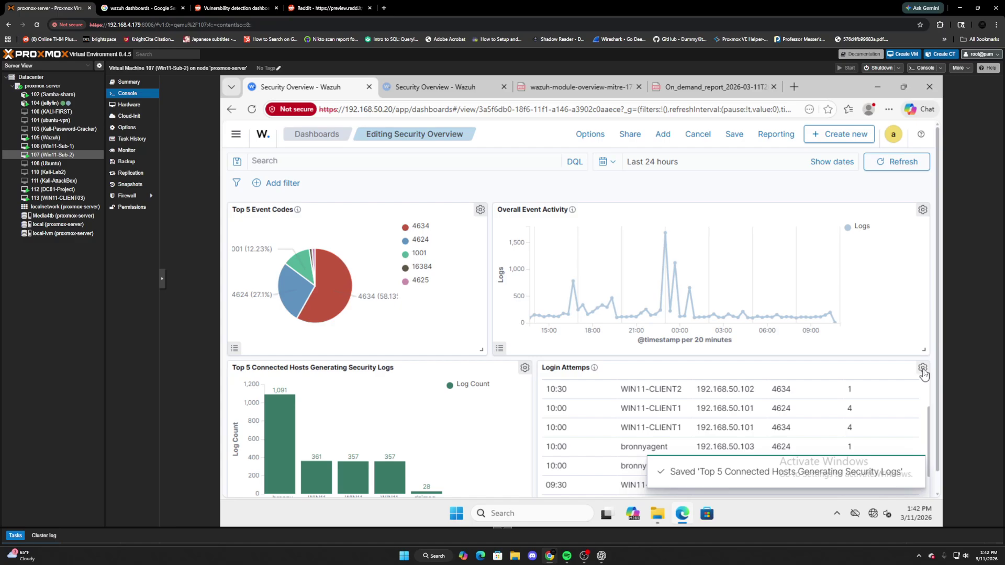
{"action": "left_click", "coordinate": [922, 368]}
{"action": "left_click", "coordinate": [796, 355]}
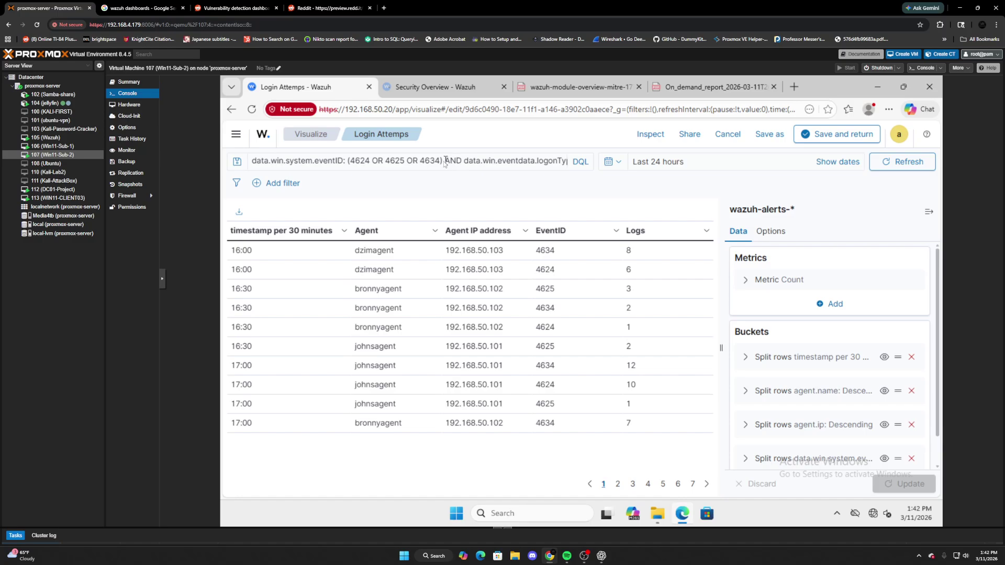
Remove event ID 4634 from the query, leaving 4624 OR 4625.
{"action": "left_click_drag", "start_coordinate": [444, 160], "coordinate": [346, 161]}
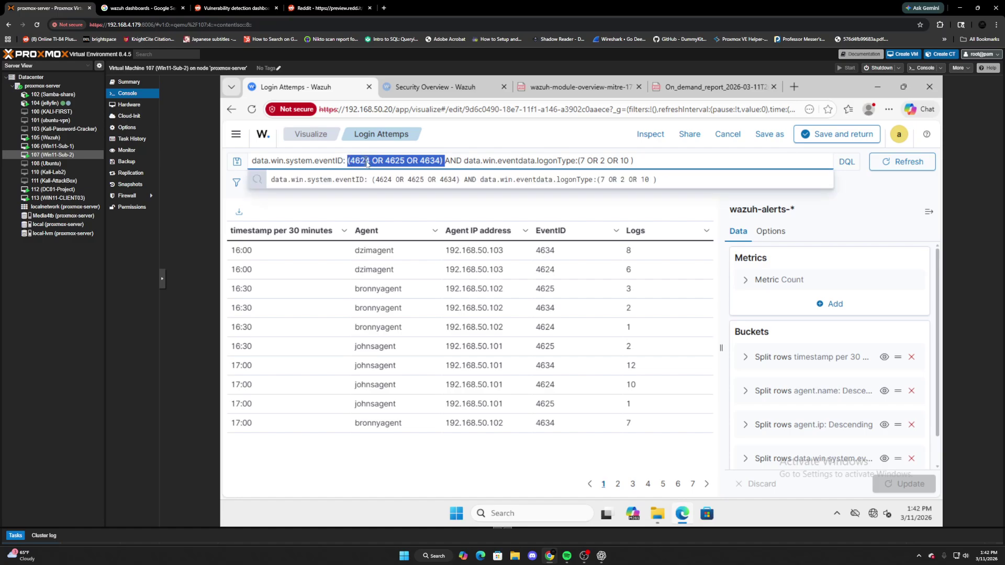
{"action": "left_click", "coordinate": [440, 162]}
{"action": "left_click_drag", "start_coordinate": [439, 162], "coordinate": [417, 164]}
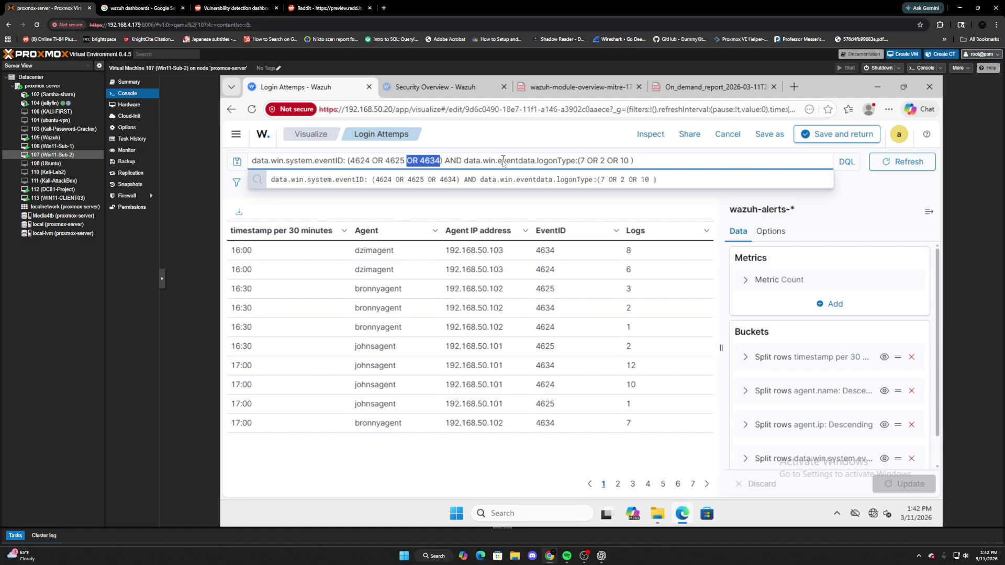
{"action": "key", "text": "BackSpace"}
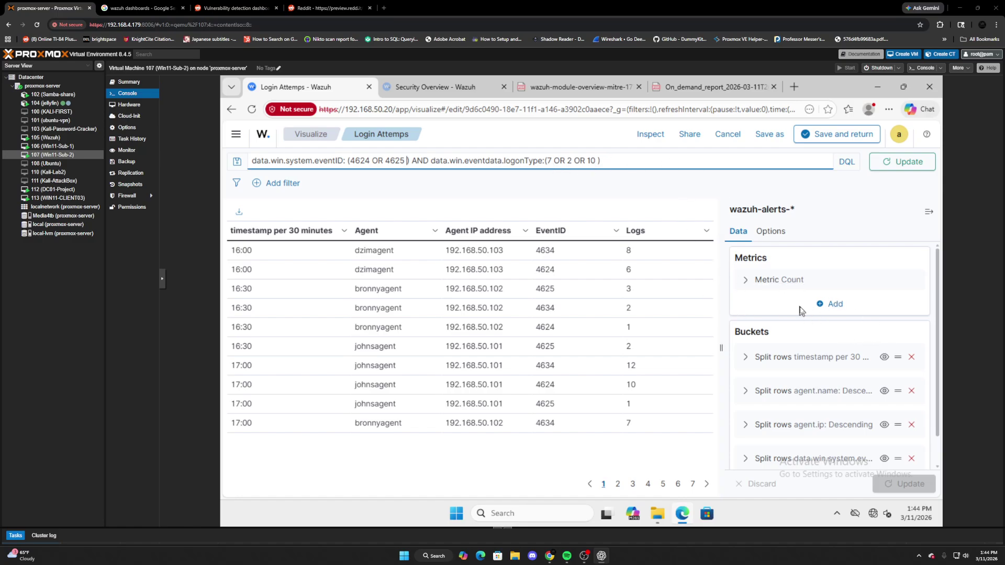
{"action": "scroll", "coordinate": [800, 311], "scroll_direction": "down", "scroll_amount": 1}
{"action": "scroll", "coordinate": [770, 311], "scroll_direction": "up", "scroll_amount": 1}
Try switching the first row bucket from Date Histogram to Filters.
{"action": "left_click", "coordinate": [744, 358]}
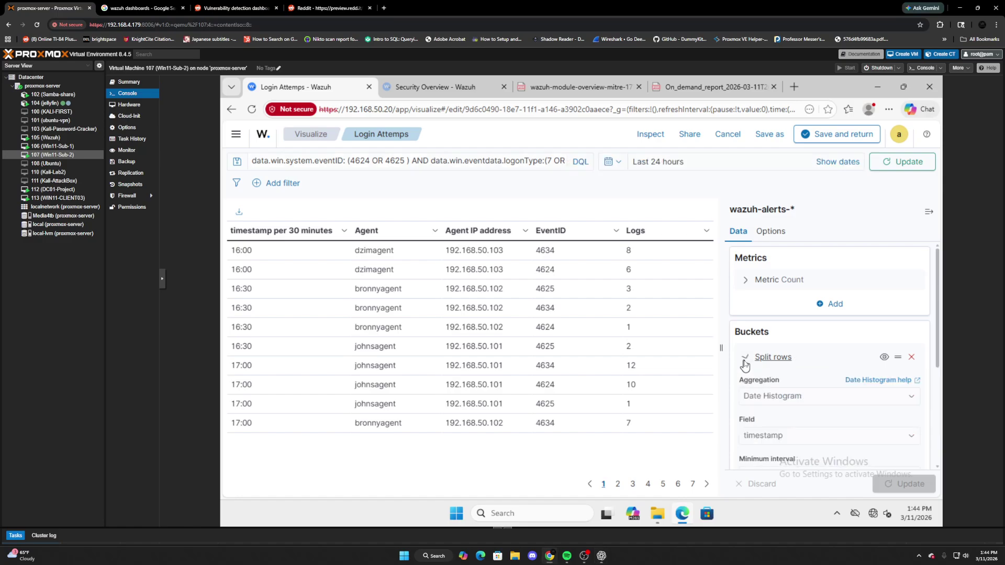
{"action": "scroll", "coordinate": [837, 382], "scroll_direction": "down", "scroll_amount": 1}
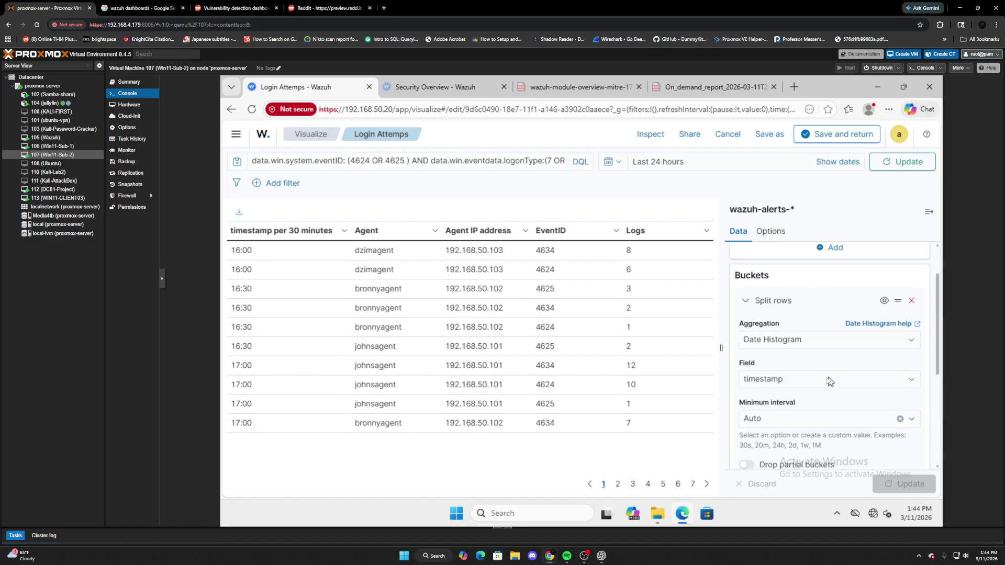
{"action": "left_click", "coordinate": [814, 343]}
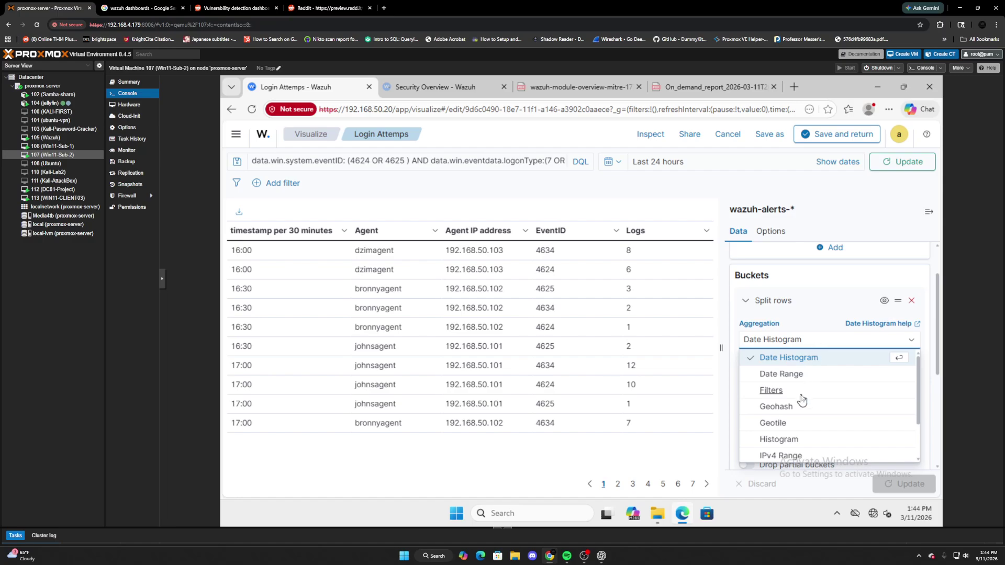
{"action": "left_click", "coordinate": [802, 360]}
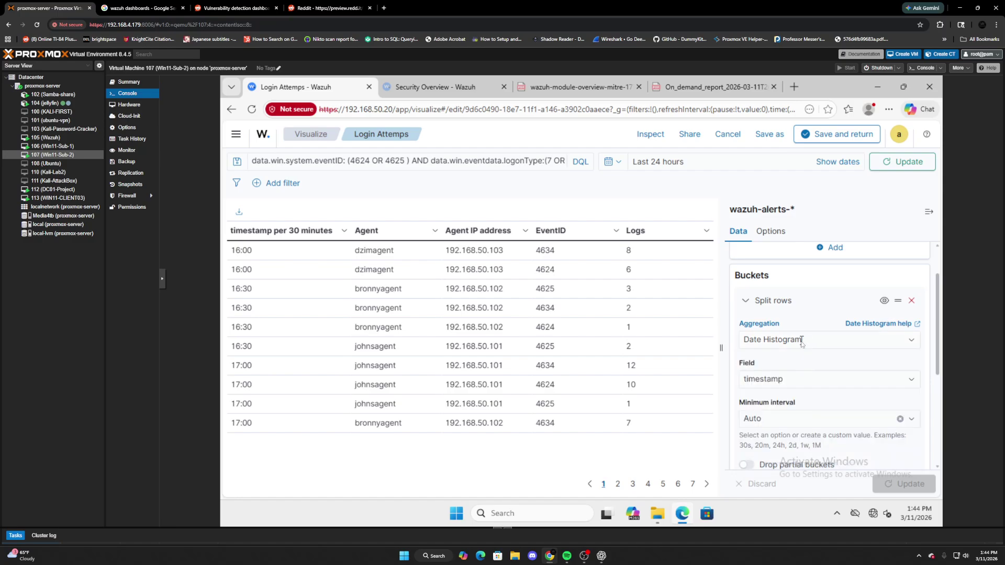
{"action": "left_click", "coordinate": [910, 340]}
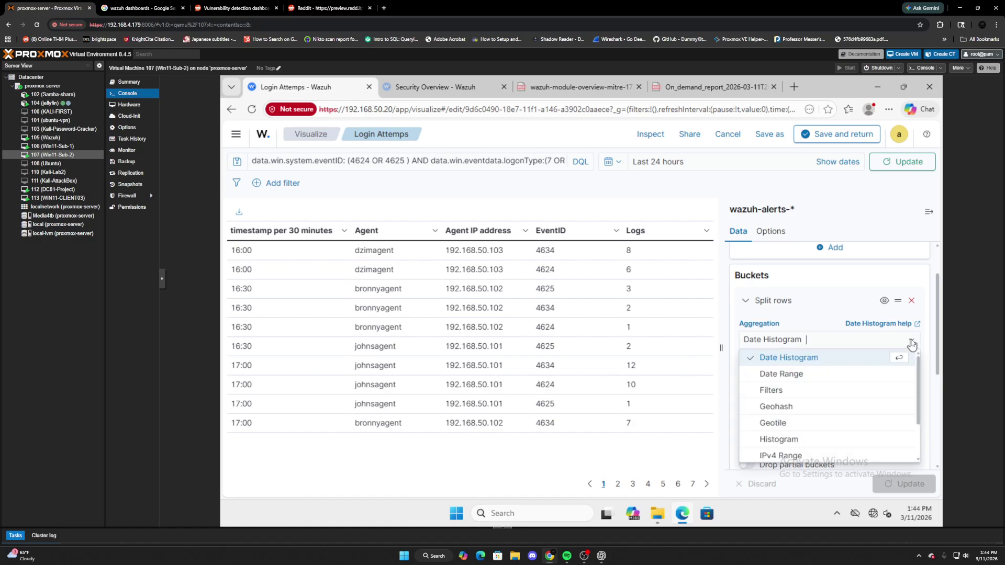
{"action": "left_click", "coordinate": [772, 393]}
{"action": "left_click", "coordinate": [857, 387]}
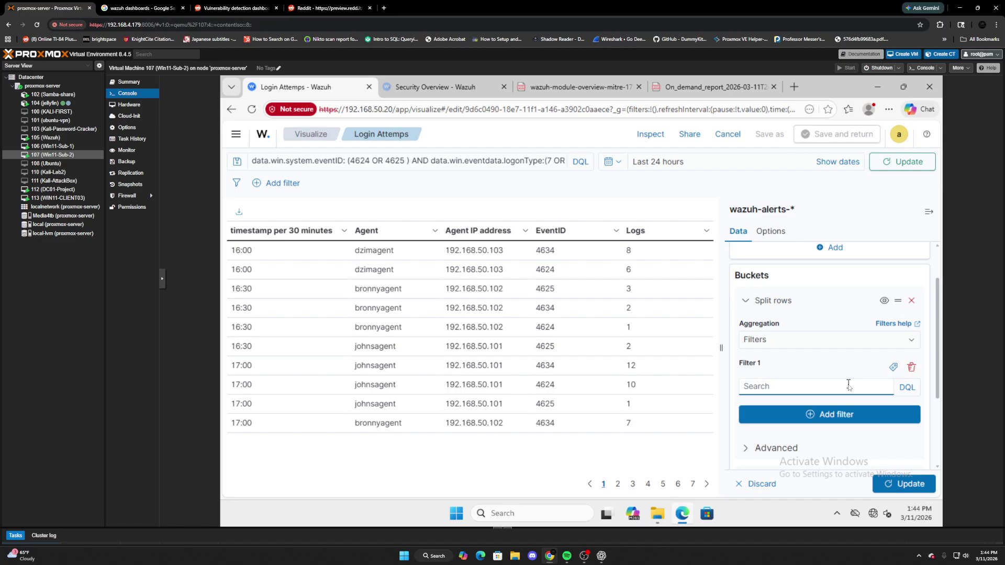
{"action": "left_click", "coordinate": [850, 339]}
{"action": "scroll", "coordinate": [797, 397], "scroll_direction": "down", "scroll_amount": 2}
{"action": "left_click", "coordinate": [792, 454]}
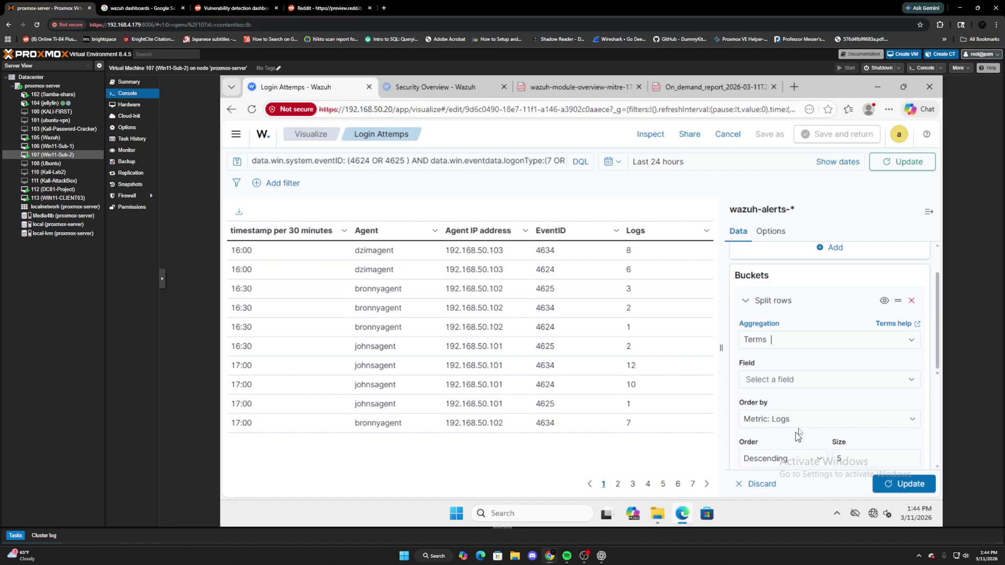
{"action": "left_click", "coordinate": [788, 385]}
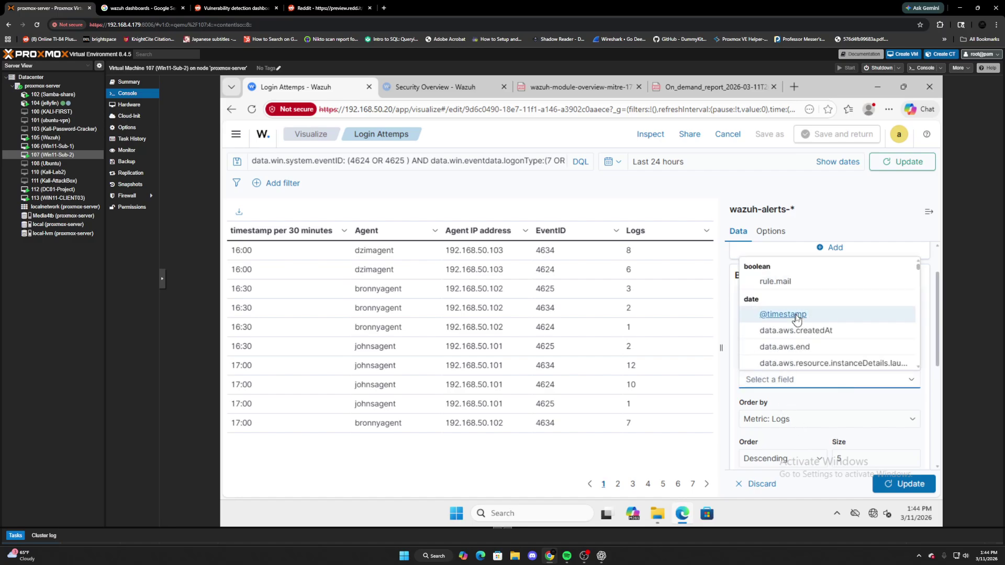
{"action": "left_click", "coordinate": [795, 316]}
{"action": "left_click", "coordinate": [904, 483]}
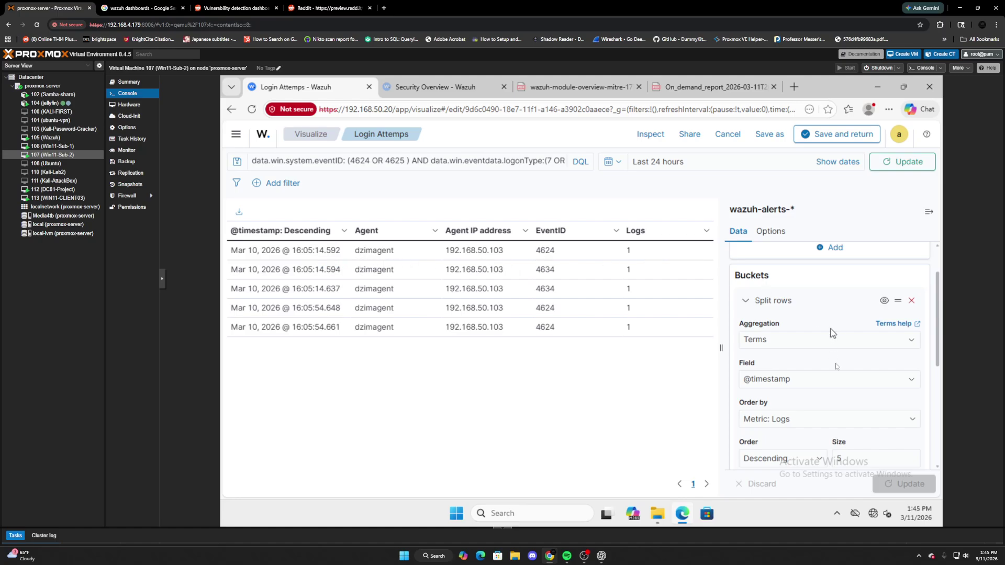
{"action": "scroll", "coordinate": [852, 411], "scroll_direction": "down", "scroll_amount": 1}
{"action": "left_click", "coordinate": [854, 406]}
{"action": "scroll", "coordinate": [851, 384], "scroll_direction": "up", "scroll_amount": 1}
{"action": "left_click", "coordinate": [795, 381]}
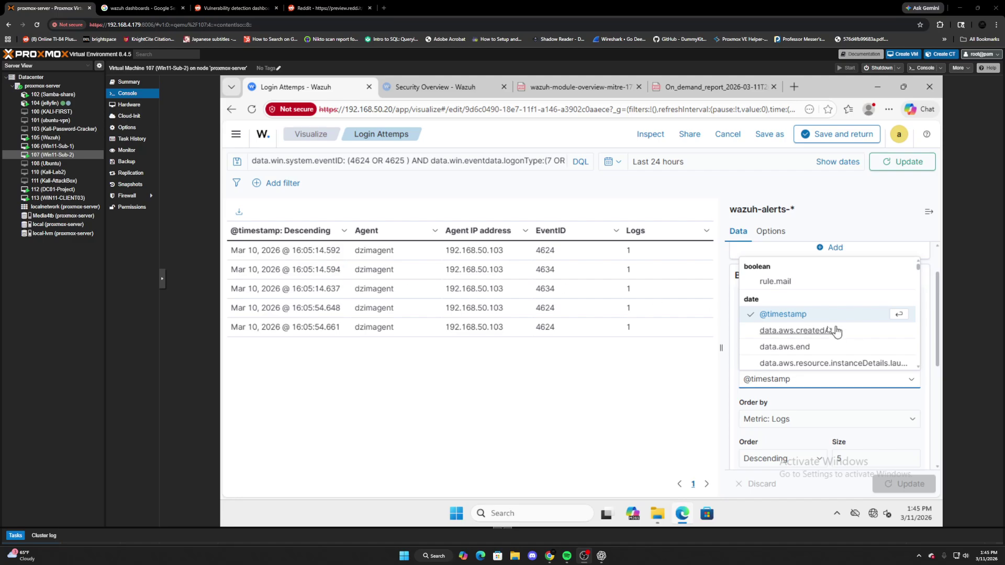
{"action": "left_click", "coordinate": [700, 374]}
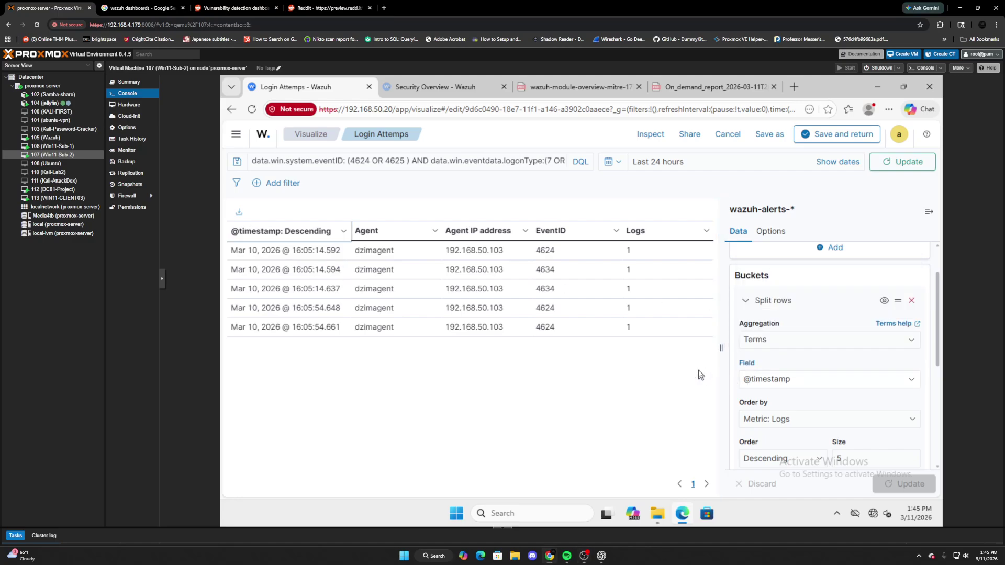
Switch the bucket back to Date Histogram on timestamp with a 10m minimum interval and apply.
{"action": "left_click", "coordinate": [789, 341]}
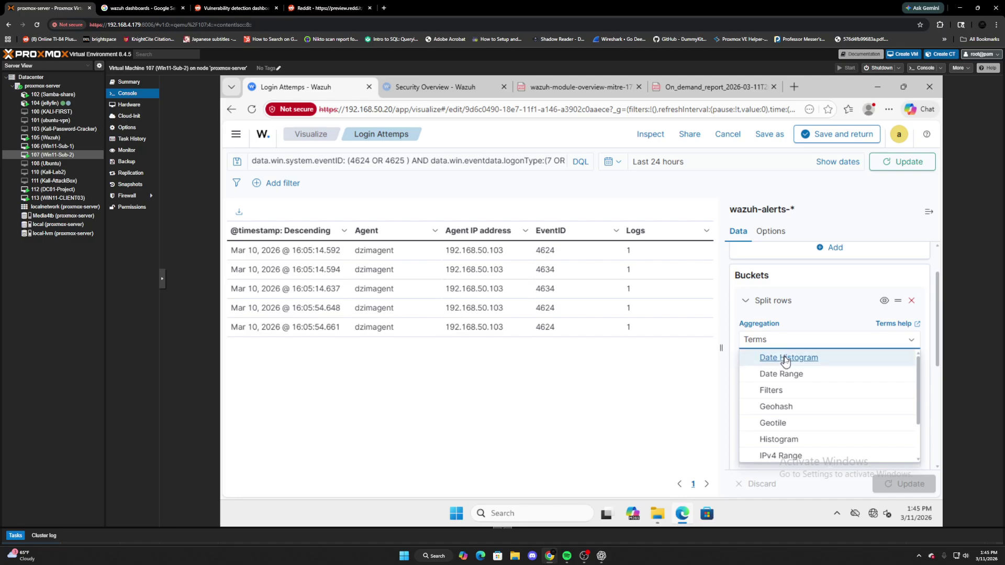
{"action": "left_click", "coordinate": [783, 359]}
{"action": "left_click", "coordinate": [809, 384]}
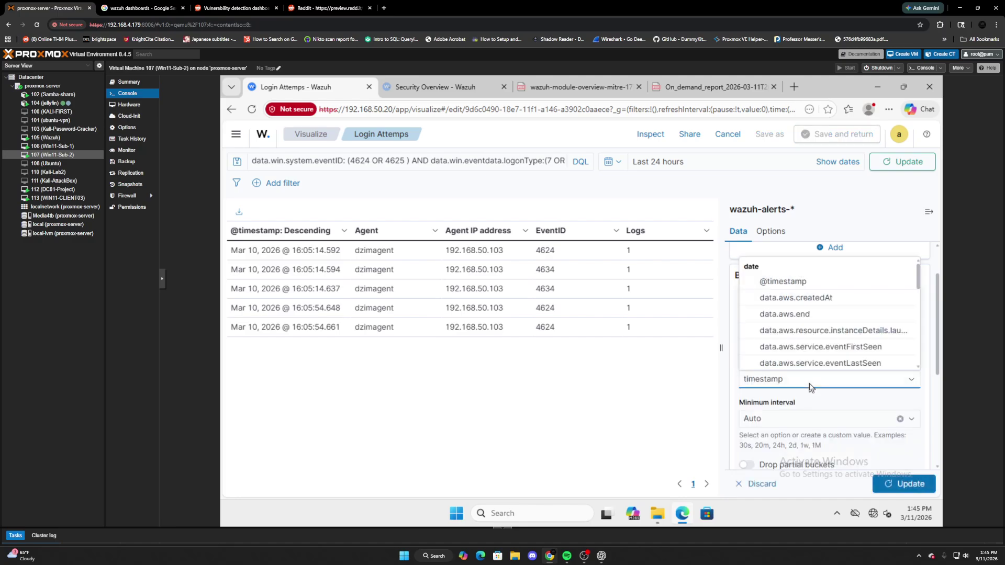
{"action": "left_click", "coordinate": [820, 415]}
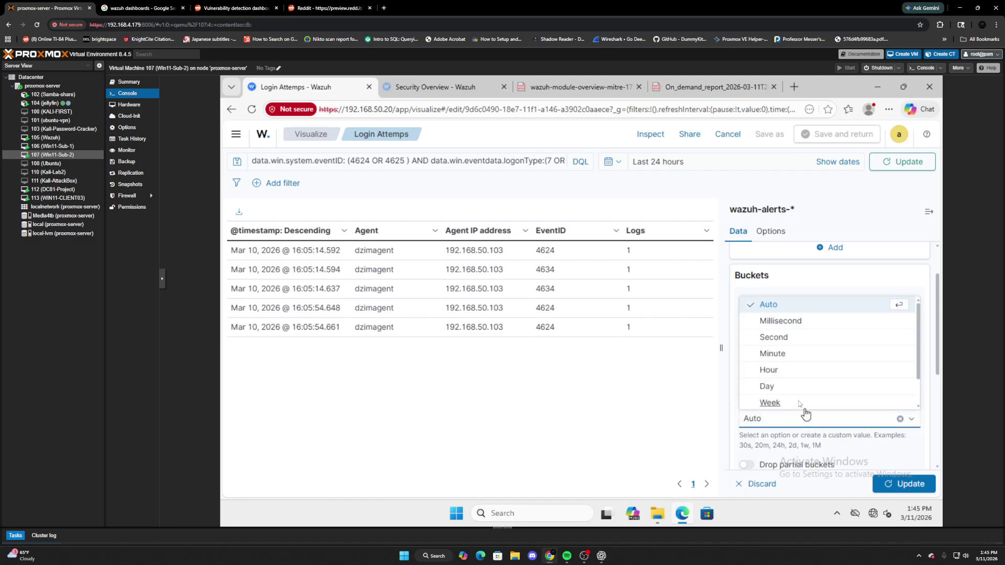
{"action": "left_click", "coordinate": [783, 355]}
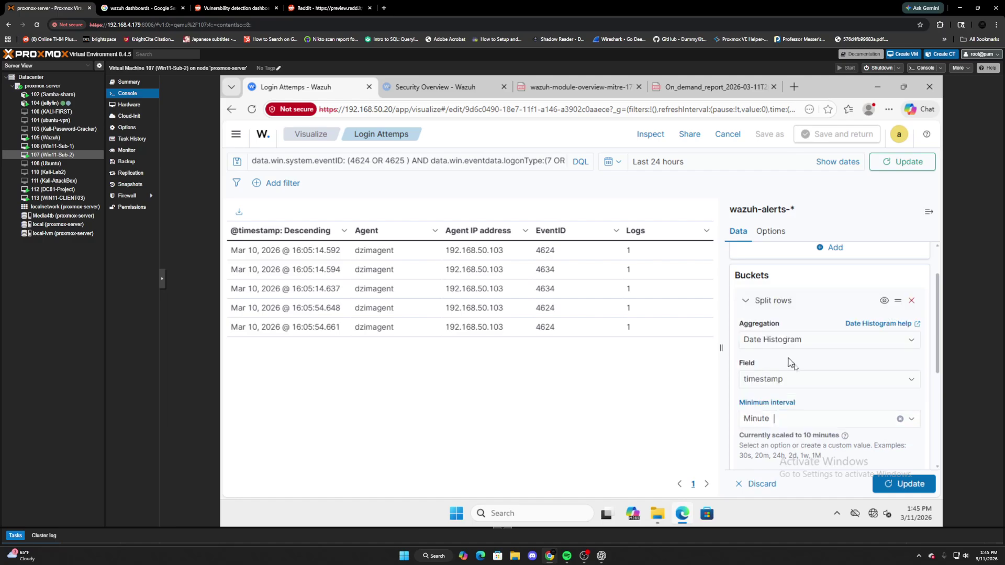
{"action": "type", "text": "10m"}
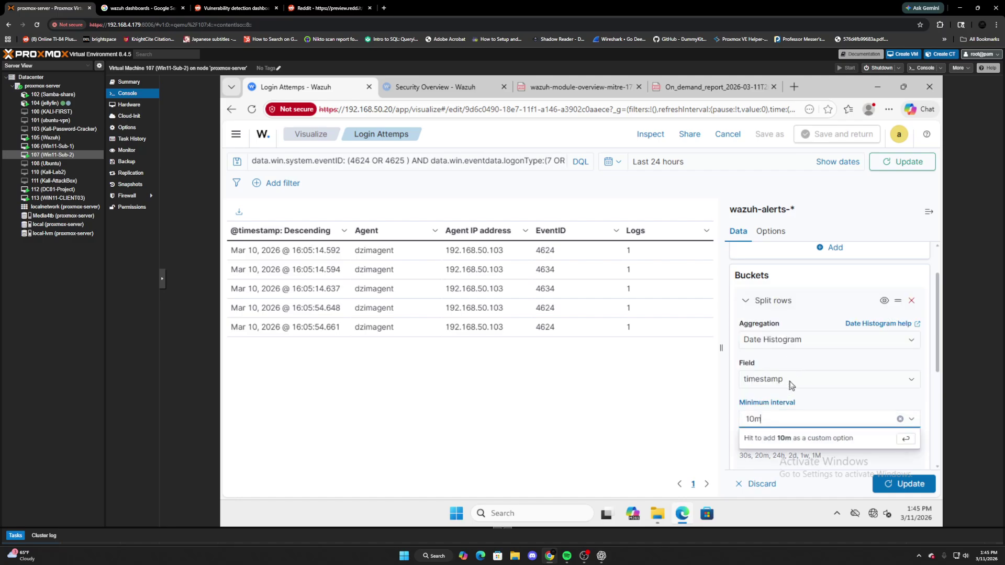
{"action": "key", "text": "Return"}
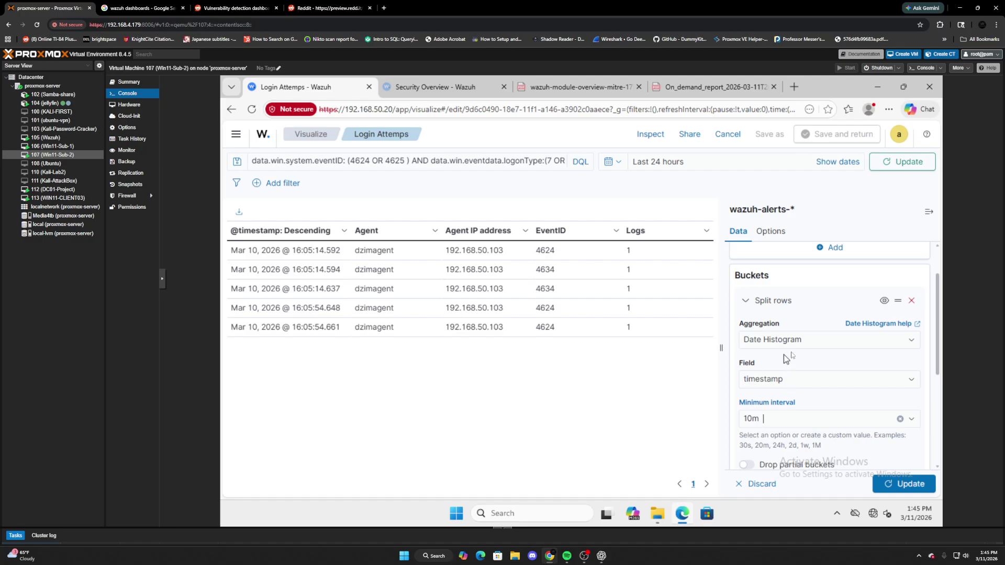
{"action": "left_click", "coordinate": [903, 482]}
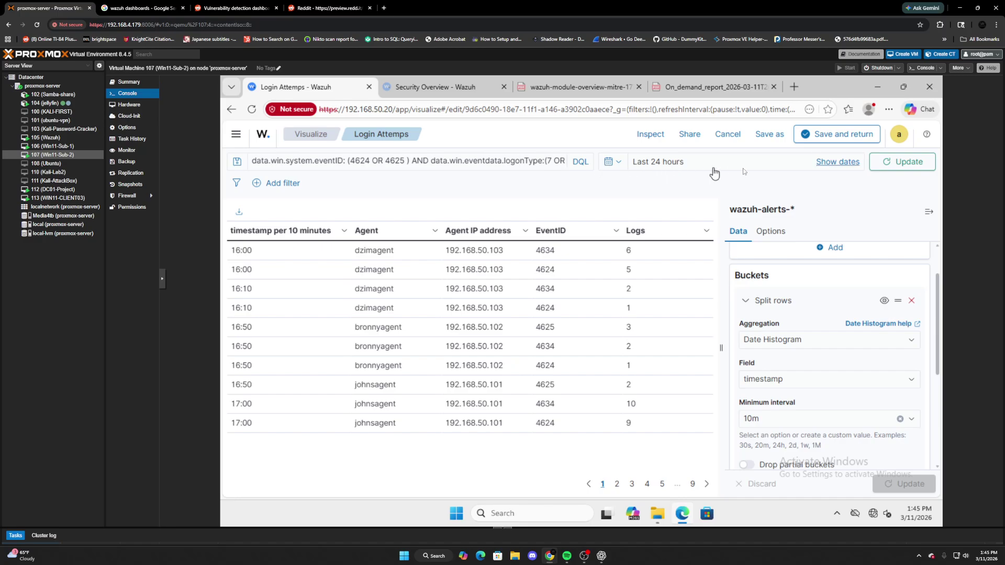
Refresh the table, then sort it by timestamp descending and finally ascending.
{"action": "left_click", "coordinate": [899, 162]}
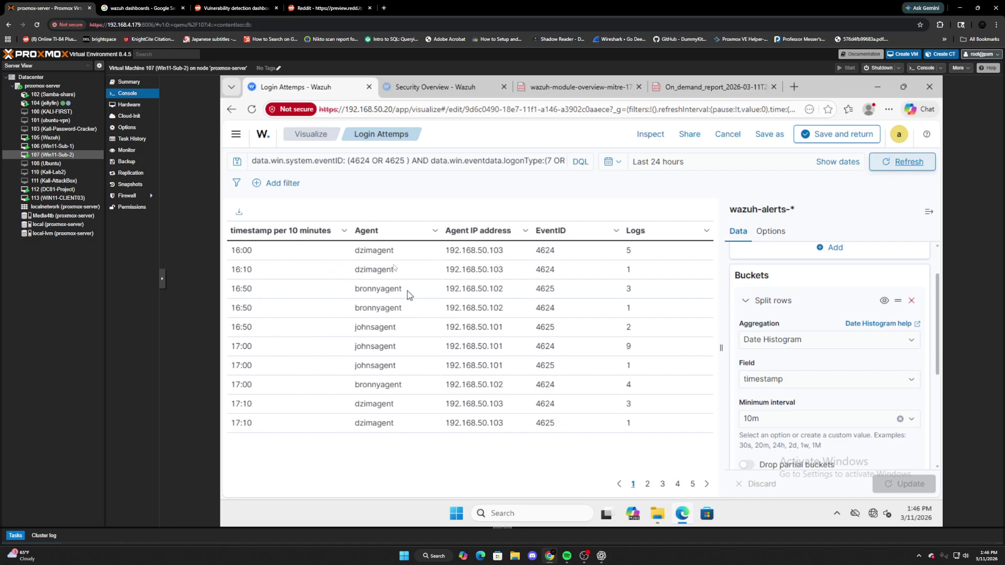
{"action": "left_click", "coordinate": [317, 234]}
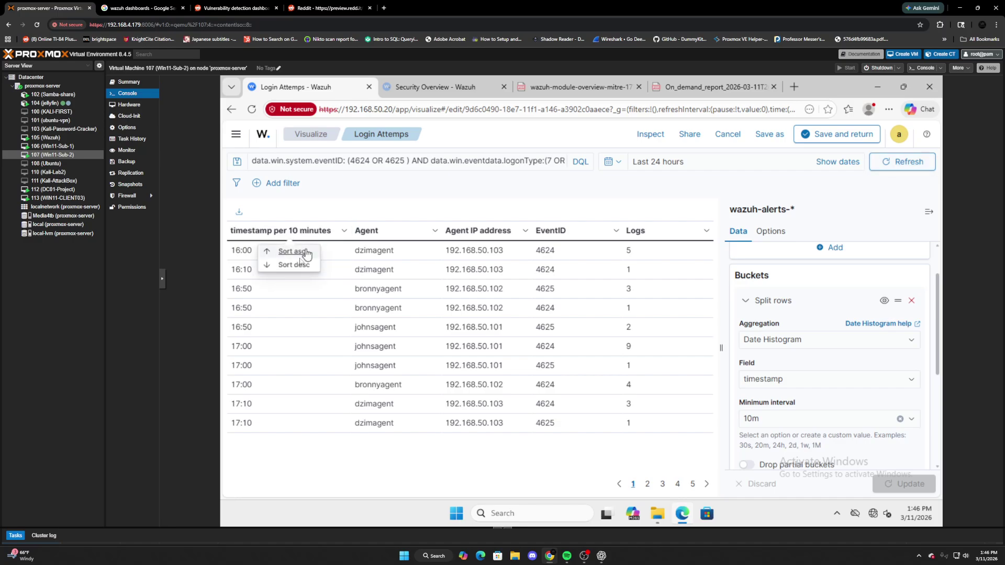
{"action": "left_click", "coordinate": [291, 264]}
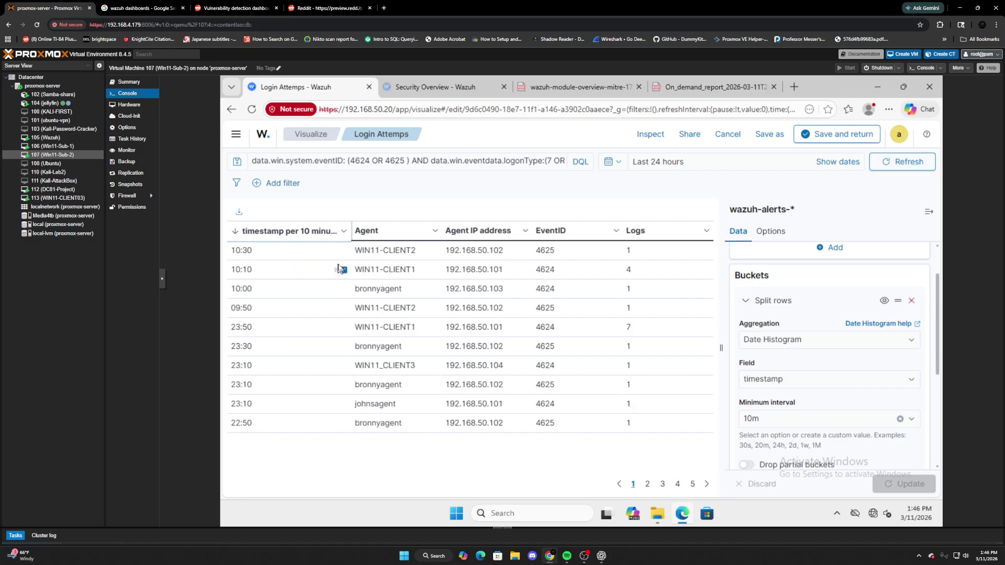
{"action": "left_click", "coordinate": [336, 238]}
{"action": "left_click", "coordinate": [293, 252]}
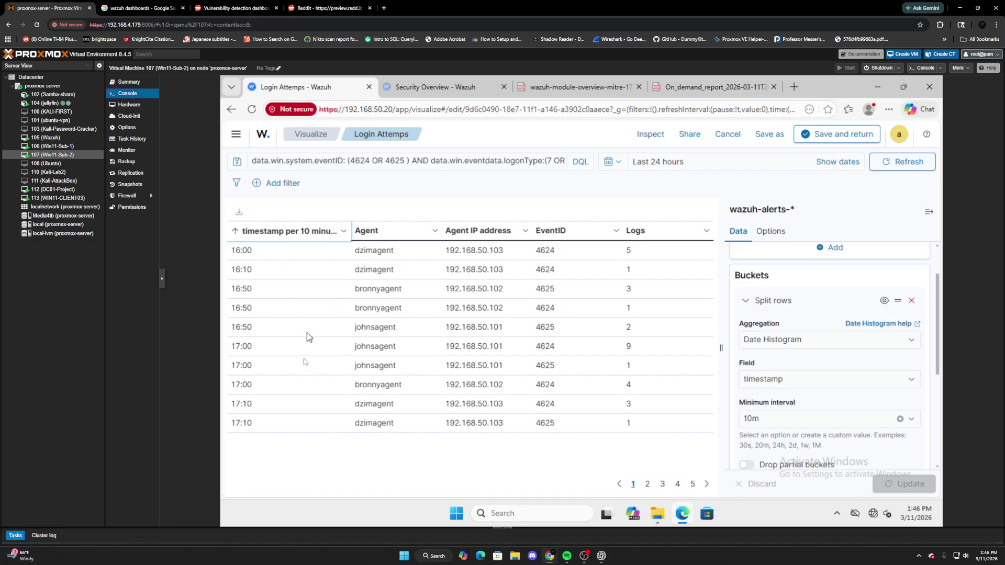
Collapse the timestamp bucket and review the agent.name bucket settings.
{"action": "scroll", "coordinate": [887, 367], "scroll_direction": "down", "scroll_amount": 3}
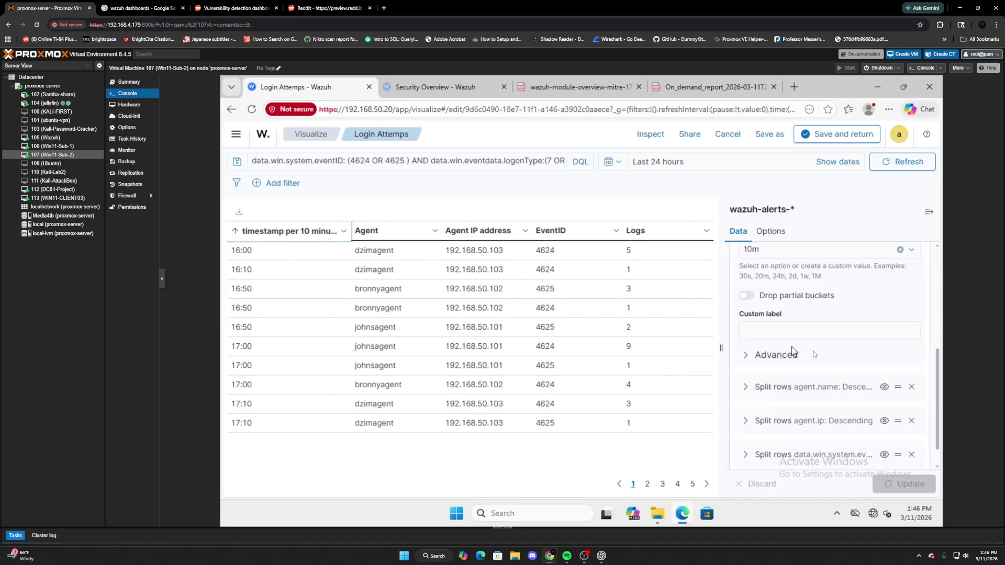
{"action": "scroll", "coordinate": [832, 362], "scroll_direction": "up", "scroll_amount": 3}
{"action": "left_click", "coordinate": [745, 358]}
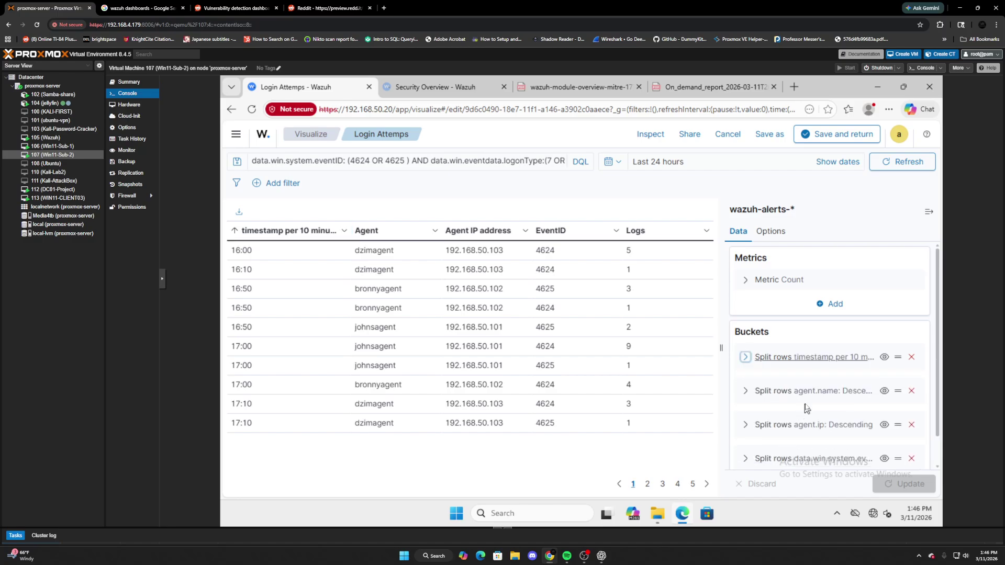
{"action": "scroll", "coordinate": [805, 411], "scroll_direction": "down", "scroll_amount": 1}
{"action": "left_click", "coordinate": [745, 359]}
{"action": "scroll", "coordinate": [841, 346], "scroll_direction": "down", "scroll_amount": 2}
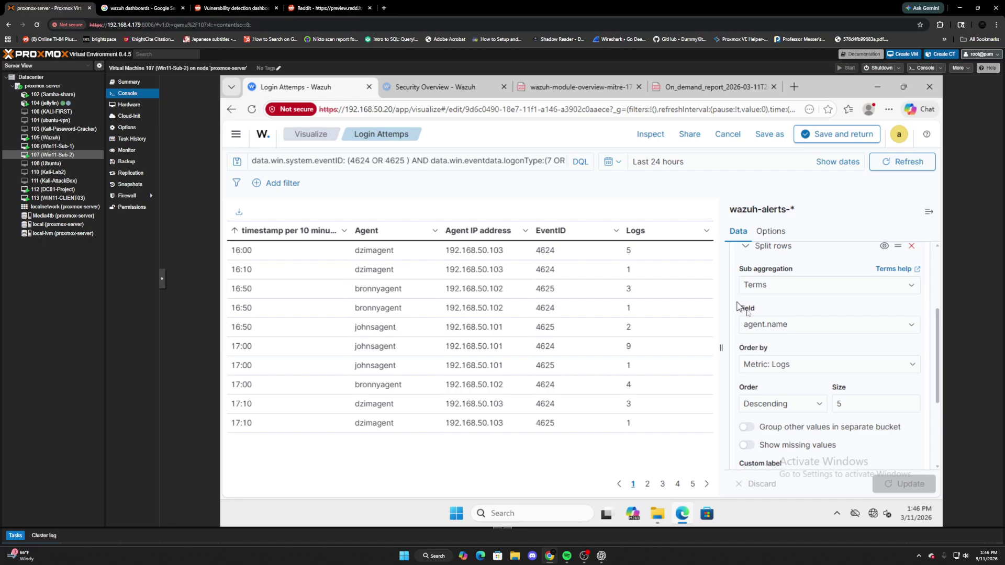
{"action": "scroll", "coordinate": [774, 356], "scroll_direction": "up", "scroll_amount": 1}
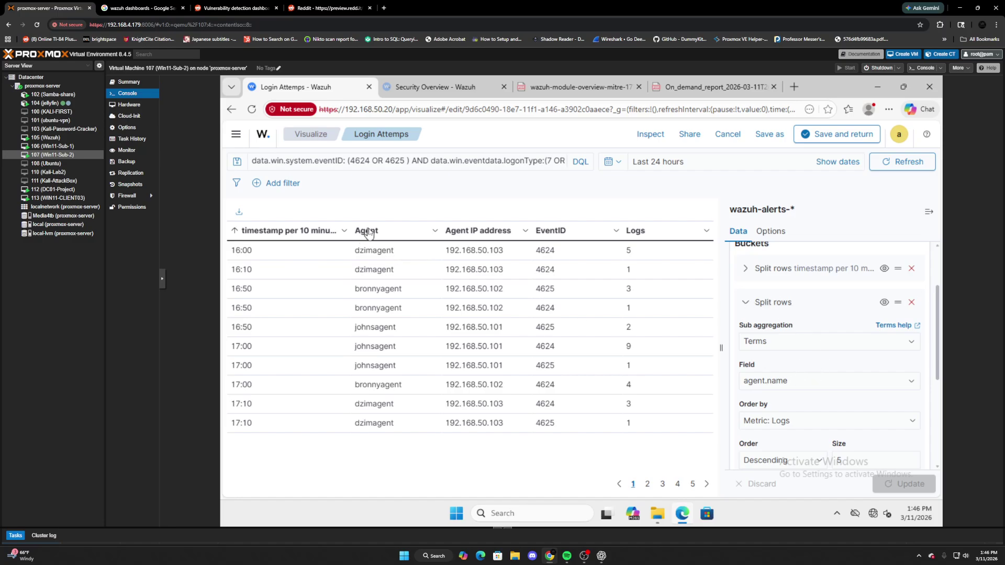
Collapse agent.name, check agent.ip, and expand the data.win.system.eventID bucket settings.
{"action": "left_click", "coordinate": [747, 303]}
{"action": "left_click", "coordinate": [746, 394]}
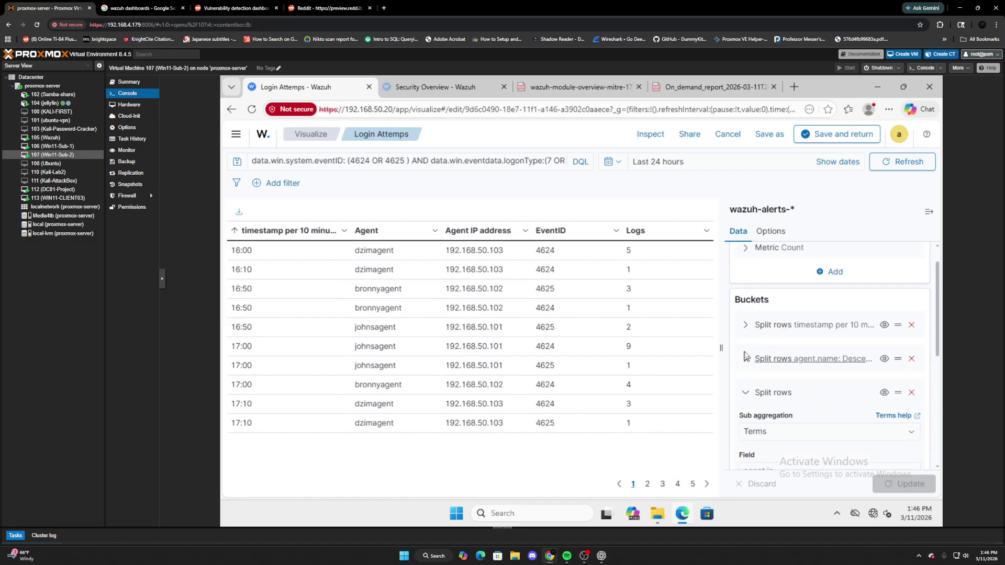
{"action": "left_click", "coordinate": [745, 393]}
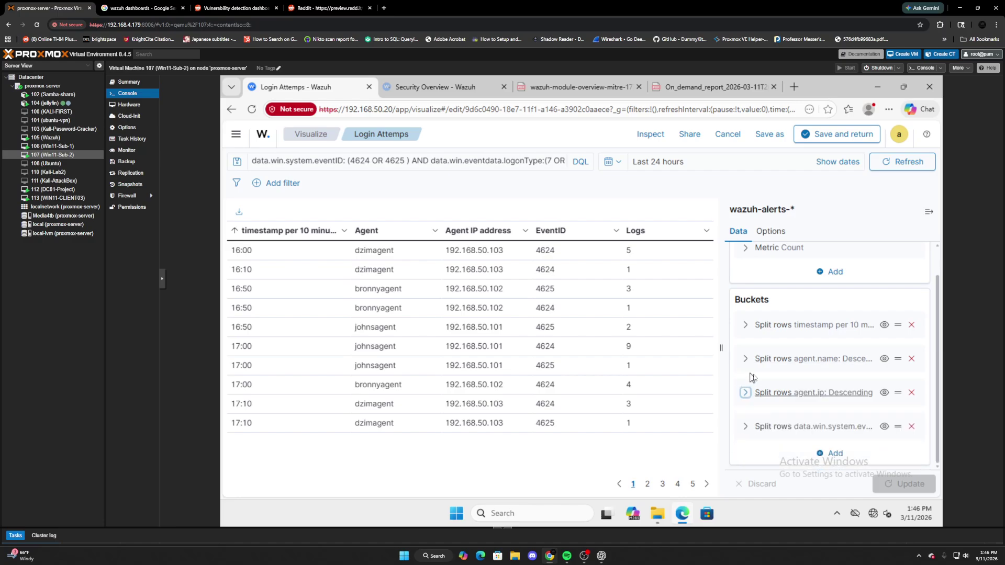
{"action": "left_click", "coordinate": [746, 427]}
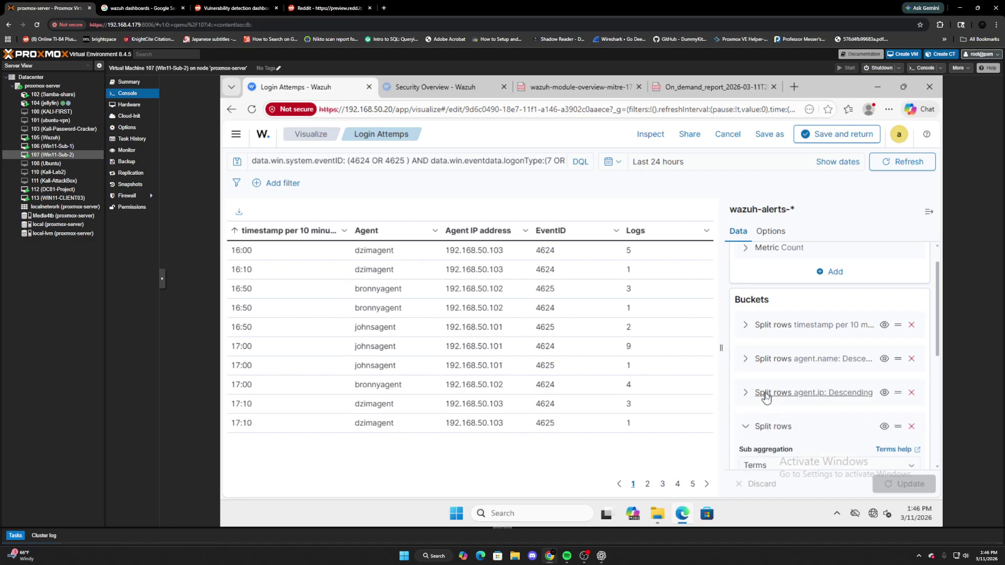
{"action": "scroll", "coordinate": [784, 398], "scroll_direction": "down", "scroll_amount": 3}
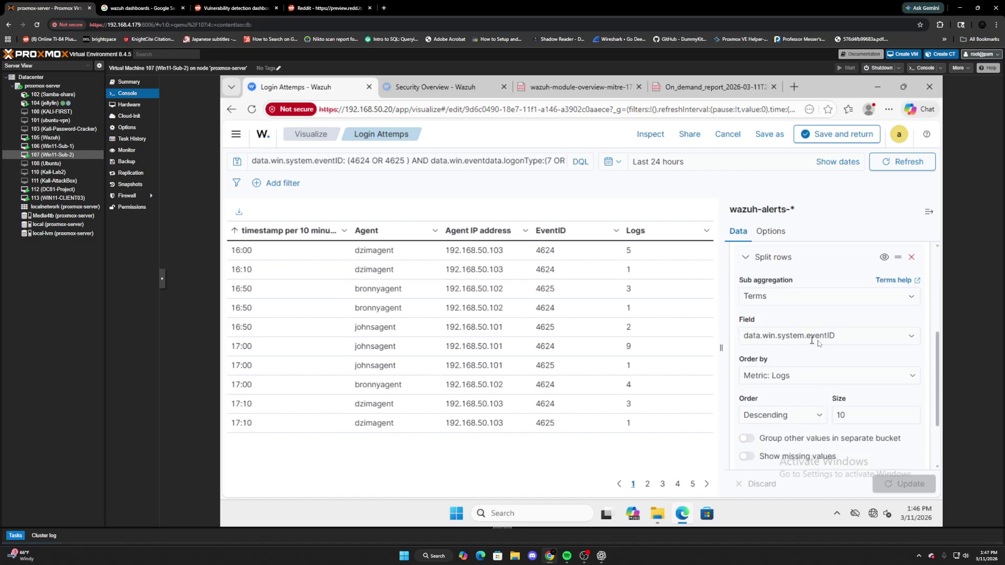
Switch the event ID sub-aggregation to Filters and copy the eventID clause from the query bar.
{"action": "left_click", "coordinate": [773, 298]}
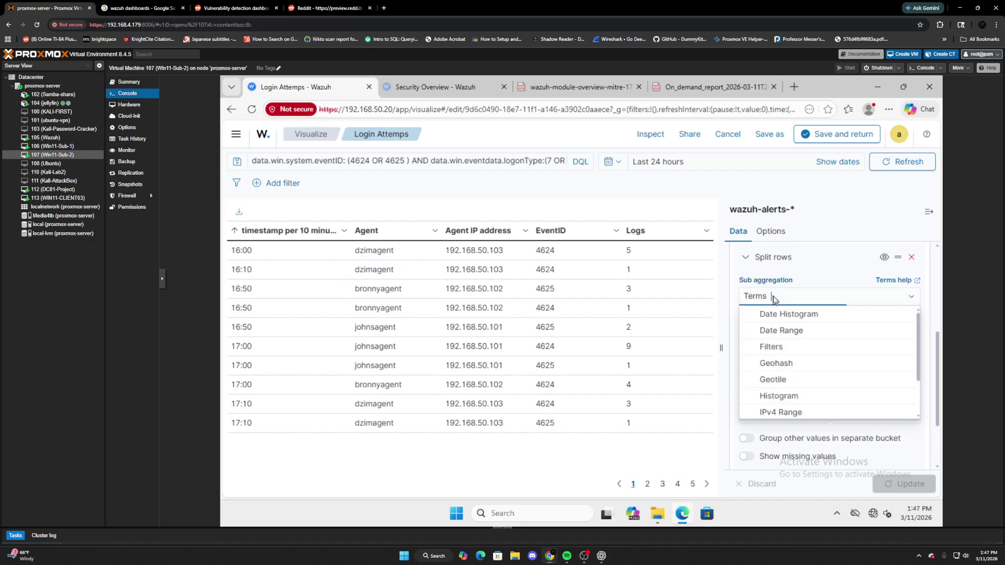
{"action": "left_click", "coordinate": [780, 347]}
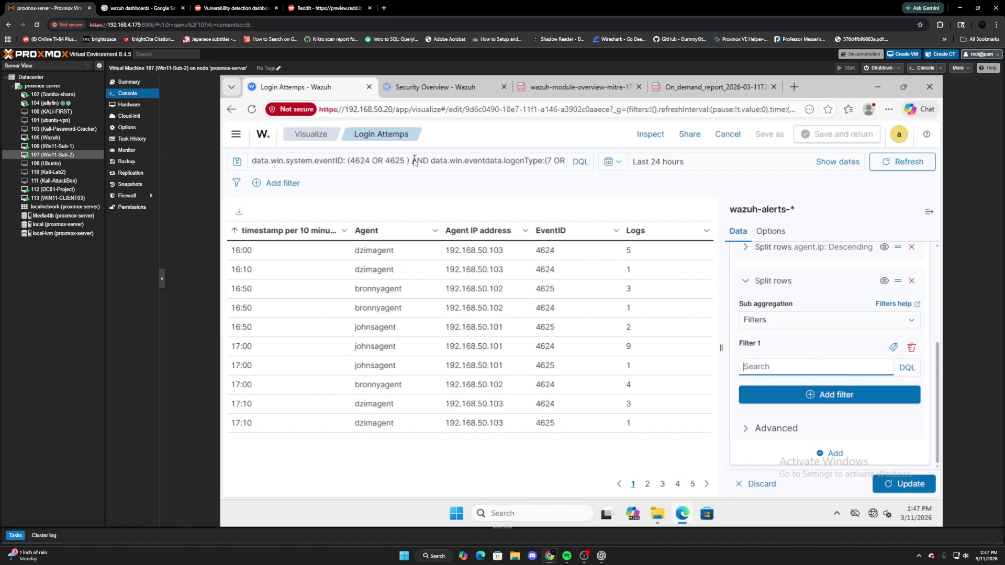
{"action": "left_click_drag", "start_coordinate": [414, 159], "coordinate": [205, 160]}
{"action": "right_click", "coordinate": [345, 164]}
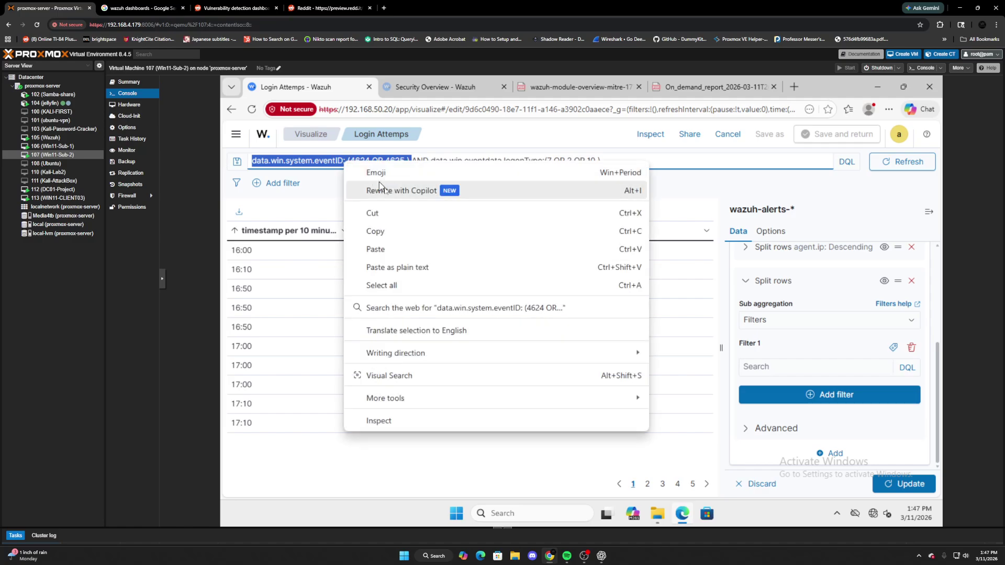
{"action": "left_click", "coordinate": [394, 231]}
Paste data.win.system.eventID: (4624 OR 4625) into Filter 1 and update the table.
{"action": "left_click", "coordinate": [767, 367]}
{"action": "right_click", "coordinate": [768, 368]}
{"action": "left_click", "coordinate": [794, 228]}
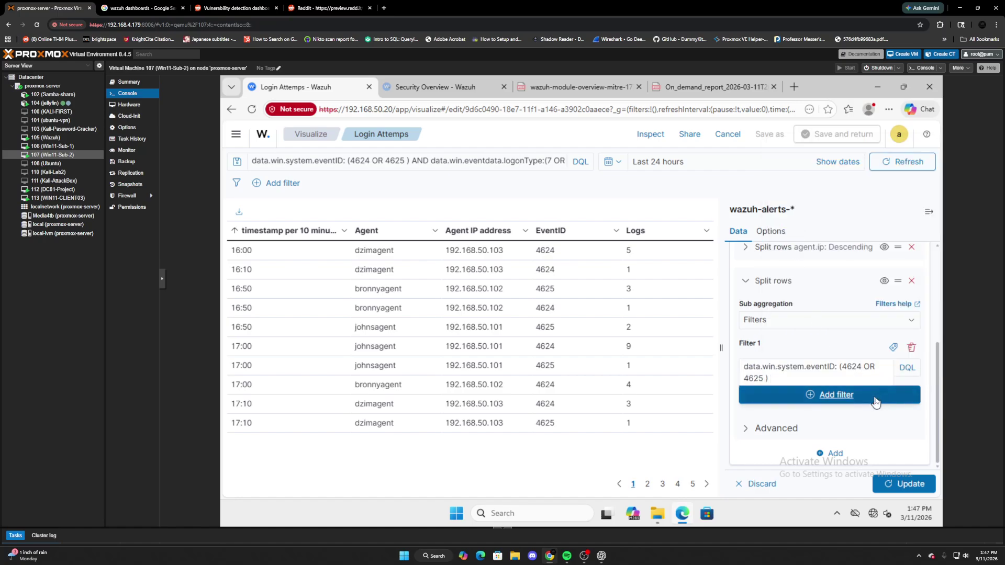
{"action": "left_click", "coordinate": [913, 484]}
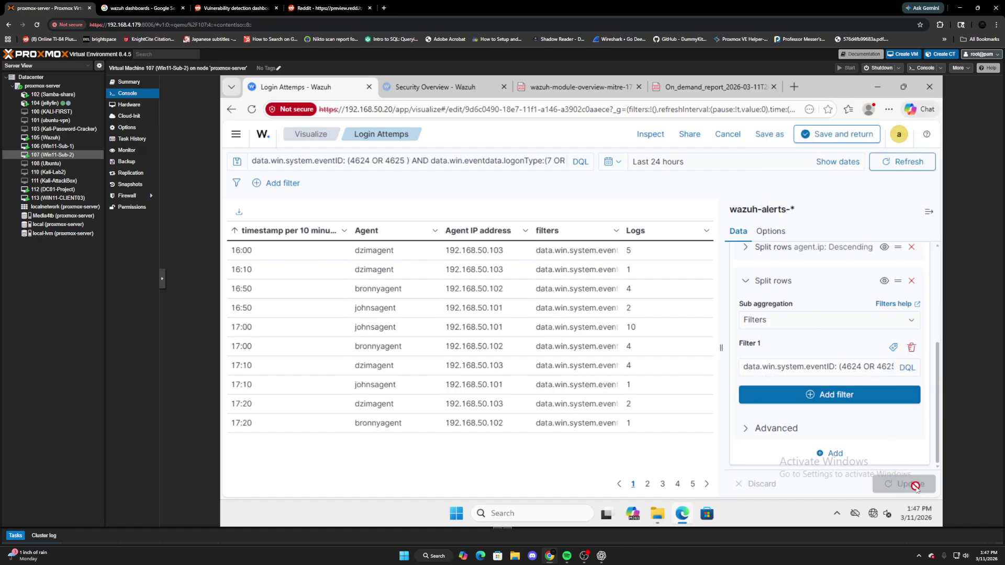
{"action": "left_click_drag", "start_coordinate": [623, 232], "coordinate": [698, 244]}
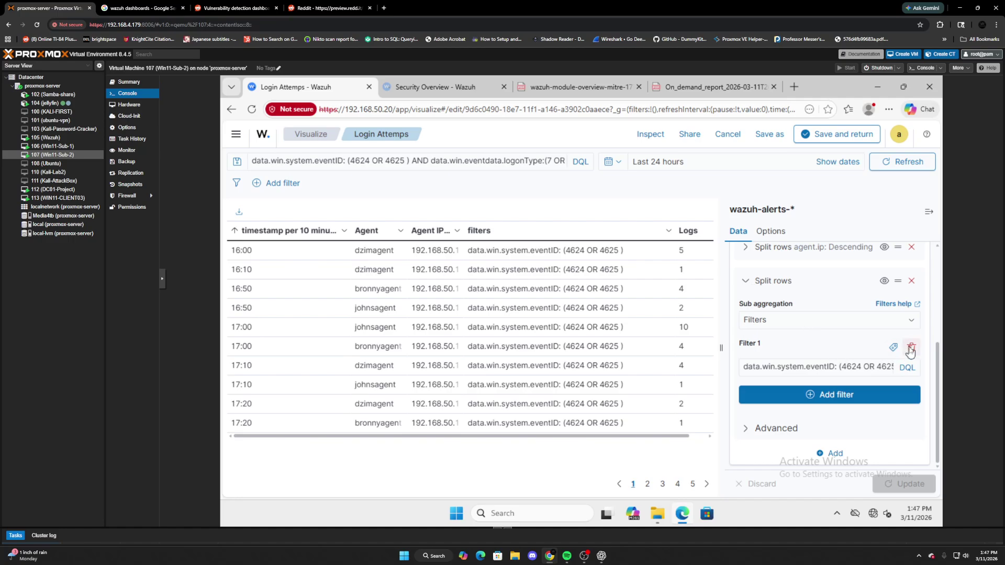
{"action": "left_click", "coordinate": [809, 320]}
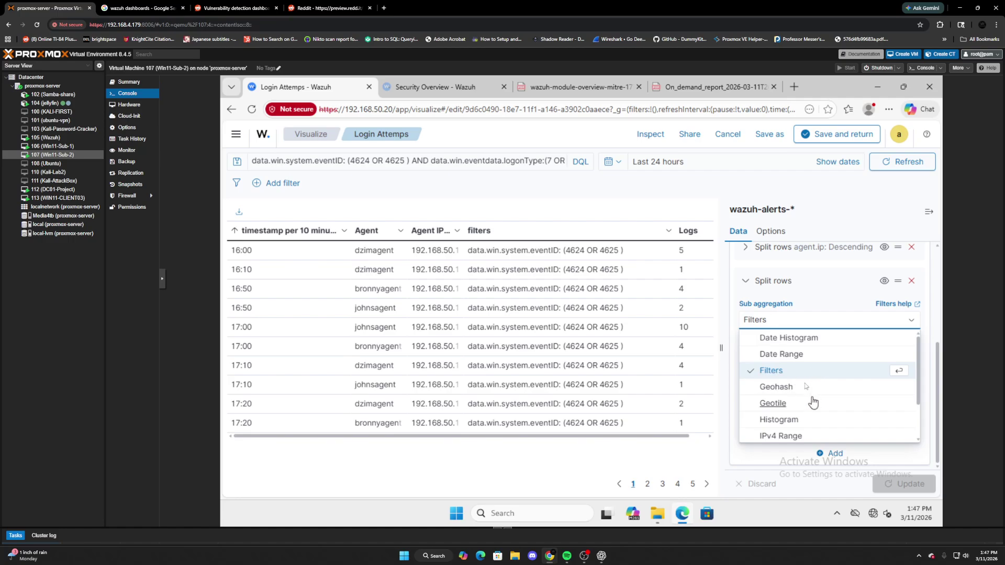
Split the last bucket by Terms on data.win.system.eventID, listing 4624 and 4625 separately.
{"action": "scroll", "coordinate": [812, 402], "scroll_direction": "down", "scroll_amount": 3}
{"action": "left_click", "coordinate": [794, 437]}
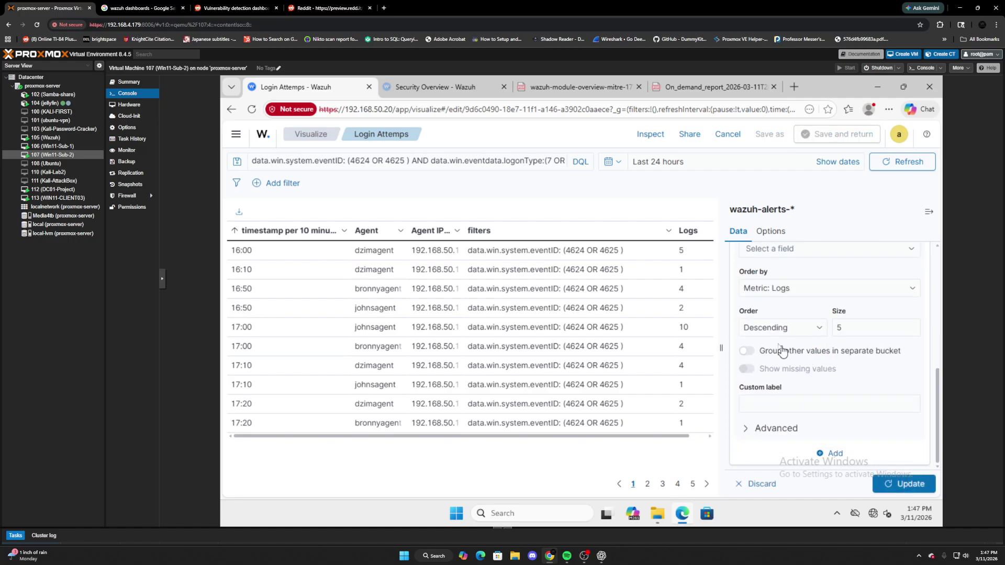
{"action": "scroll", "coordinate": [785, 335], "scroll_direction": "up", "scroll_amount": 2}
{"action": "left_click_drag", "start_coordinate": [785, 338], "coordinate": [783, 321]}
{"action": "left_click", "coordinate": [777, 308]}
{"action": "type", "text": "win"}
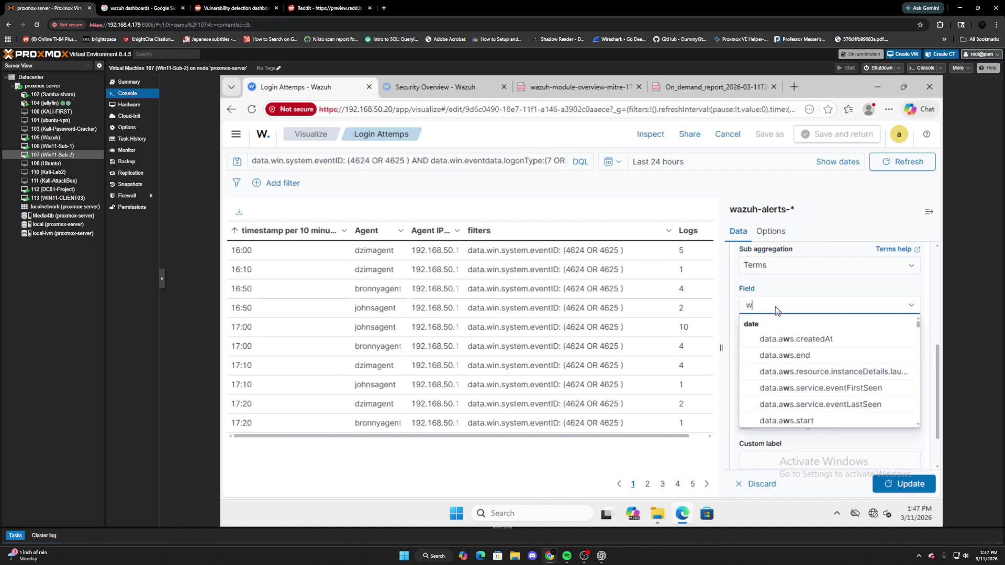
{"action": "key", "text": "BackSpace"}
{"action": "key", "text": "BackSpace"}
{"action": "key", "text": "BackSpace"}
{"action": "type", "text": "event"}
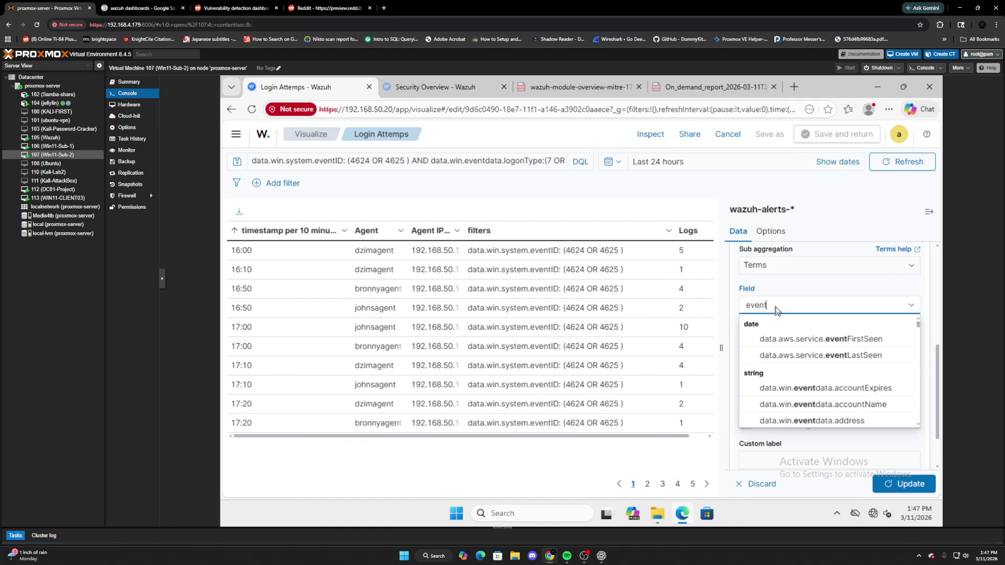
{"action": "type", "text": "id"}
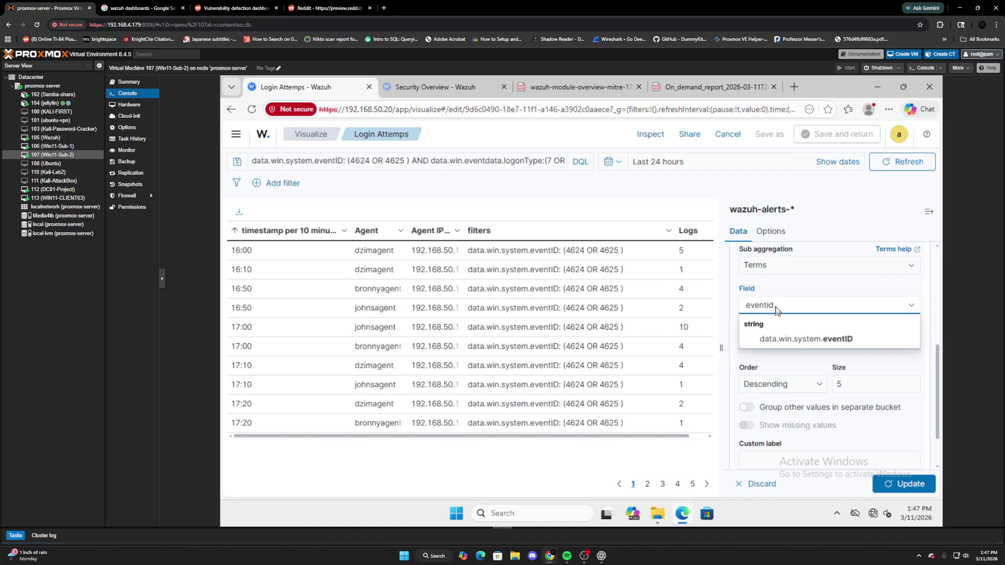
{"action": "left_click", "coordinate": [793, 339]}
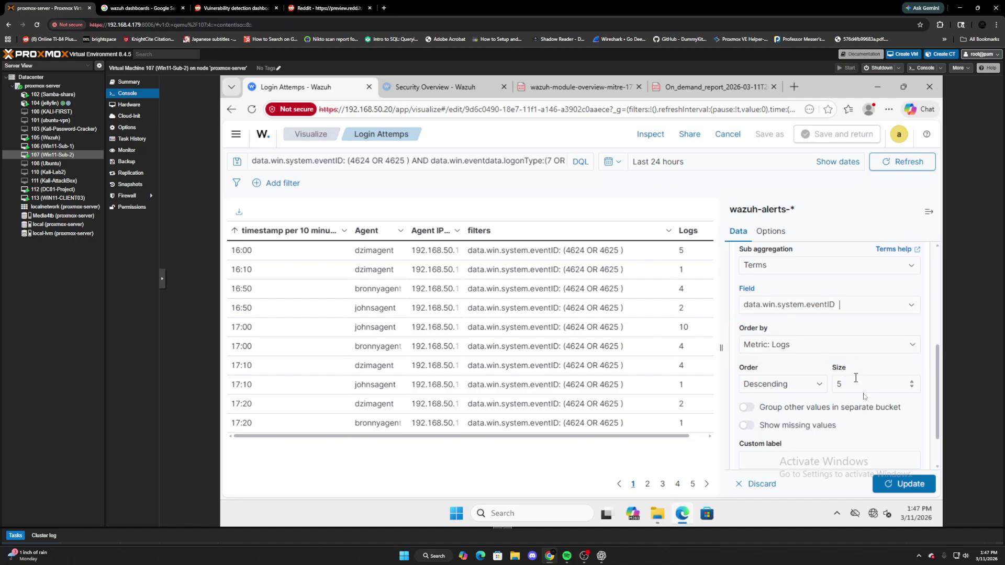
{"action": "left_click", "coordinate": [910, 486]}
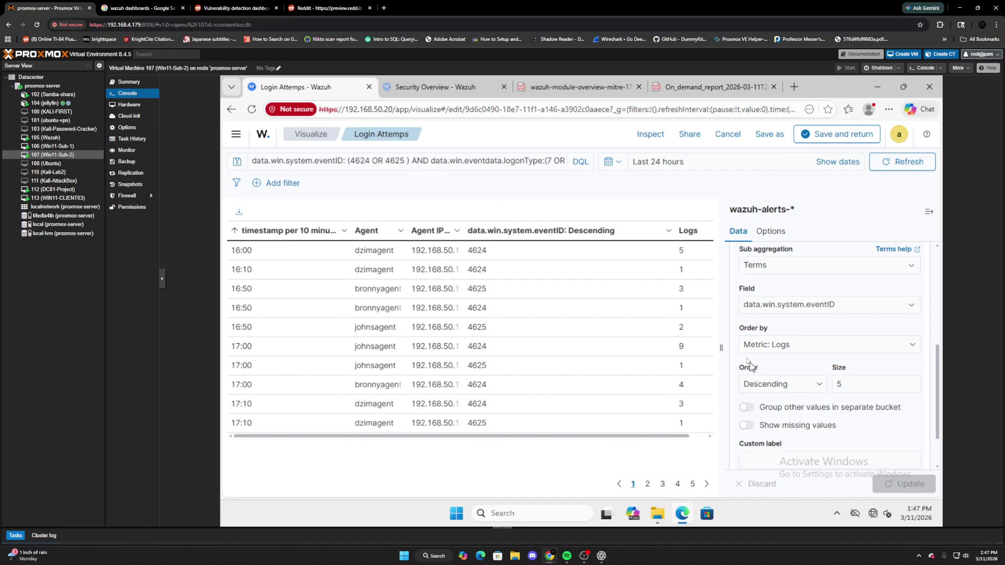
{"action": "scroll", "coordinate": [827, 353], "scroll_direction": "down", "scroll_amount": 2}
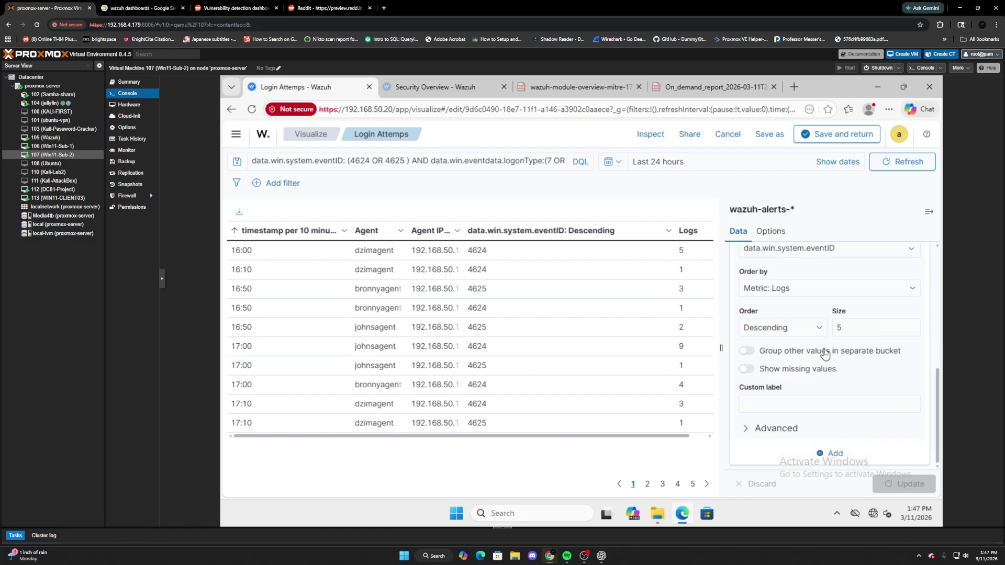
Save the Login Attempts visualization and open the Authentication Monitoring dashboard.
{"action": "left_click", "coordinate": [818, 137]}
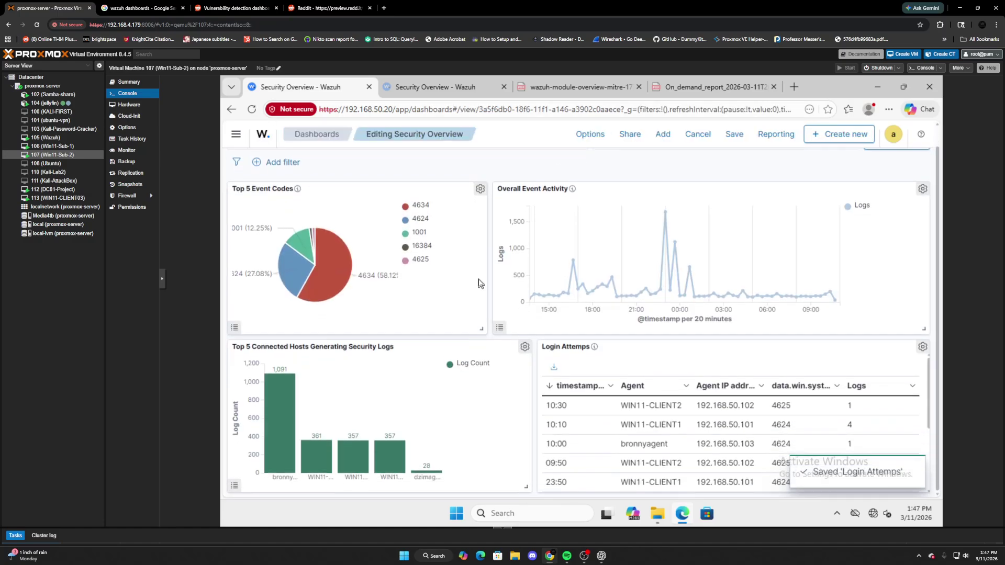
{"action": "left_click", "coordinate": [235, 134]}
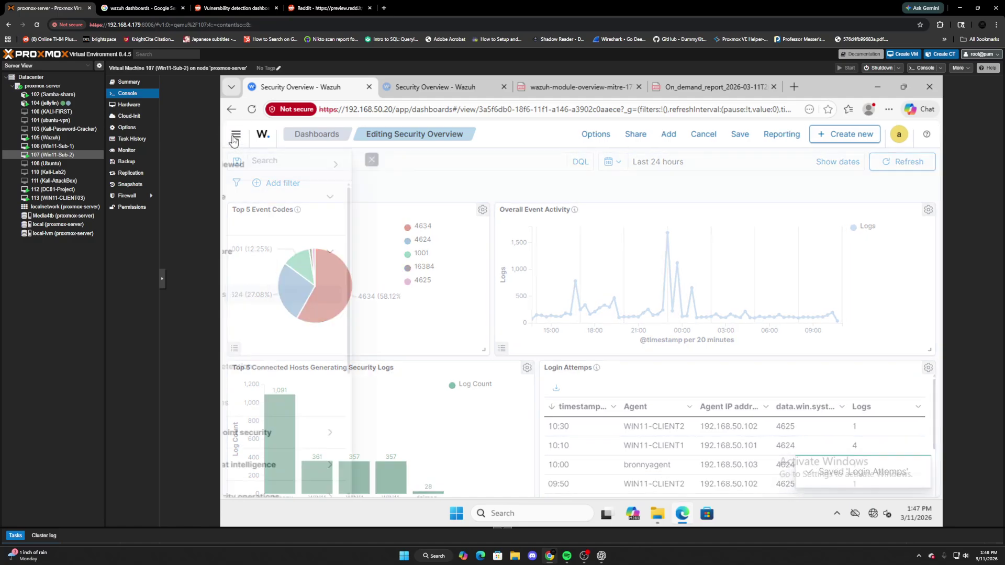
{"action": "left_click", "coordinate": [280, 296]}
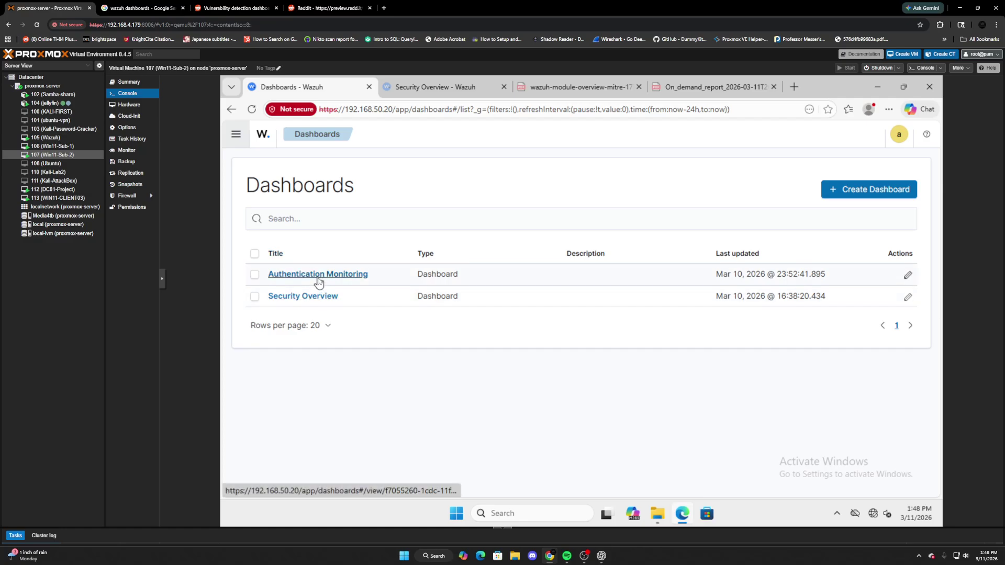
{"action": "left_click", "coordinate": [318, 274]}
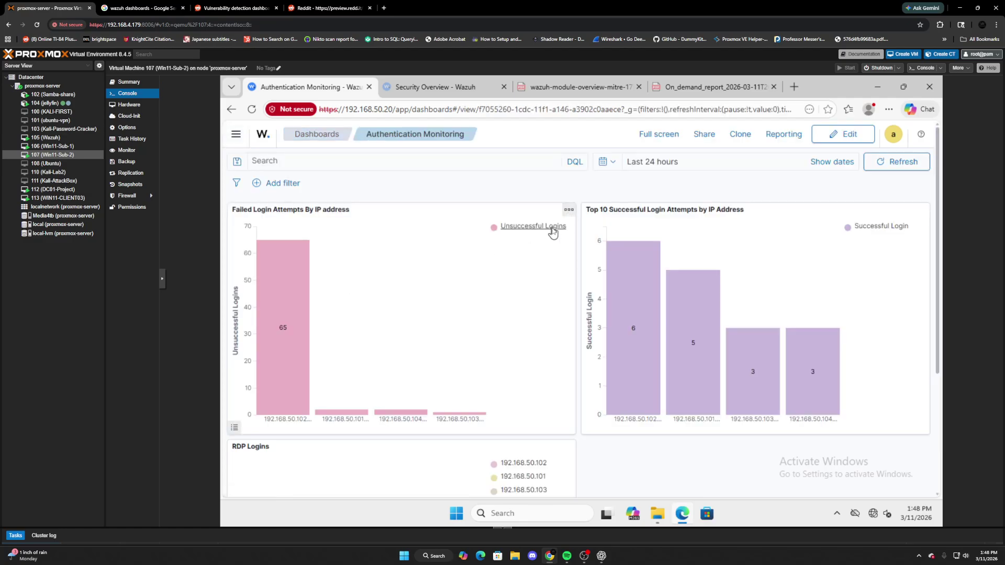
{"action": "scroll", "coordinate": [552, 231], "scroll_direction": "down", "scroll_amount": 1}
{"action": "scroll", "coordinate": [575, 225], "scroll_direction": "down", "scroll_amount": 1}
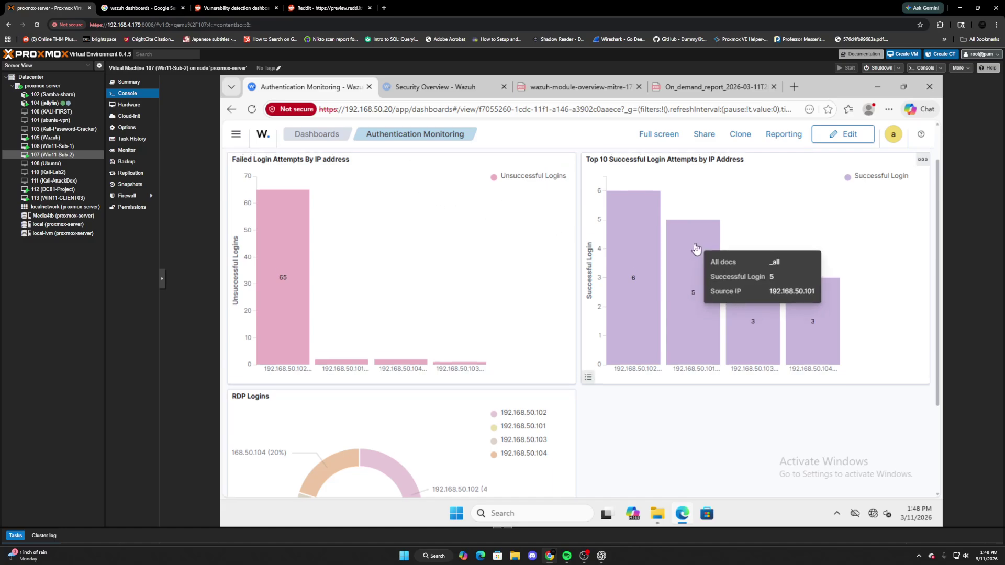
{"action": "scroll", "coordinate": [642, 290], "scroll_direction": "up", "scroll_amount": 1}
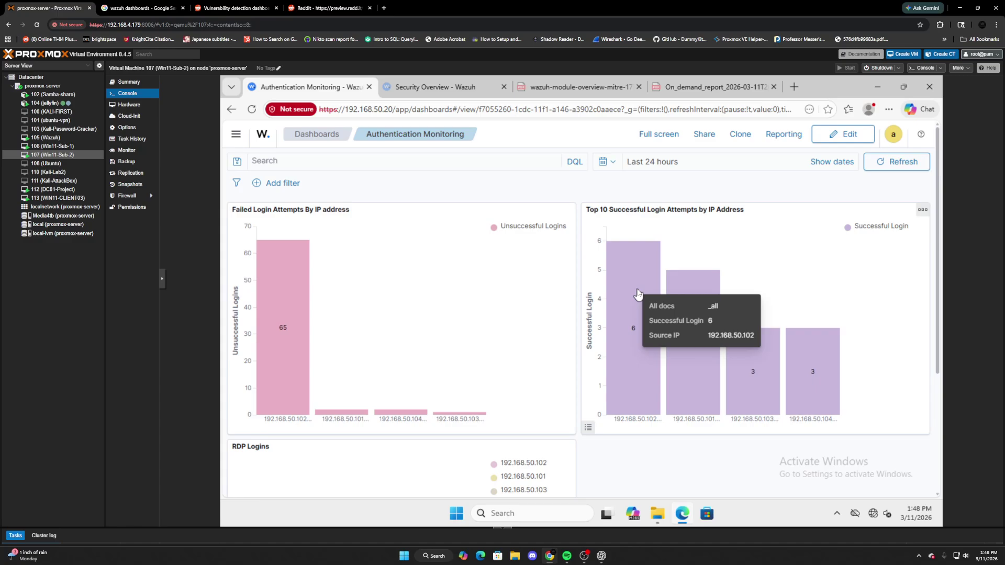
Put the dashboard in edit mode and open the Failed Login Attempts By IP address panel options.
{"action": "left_click", "coordinate": [567, 209]}
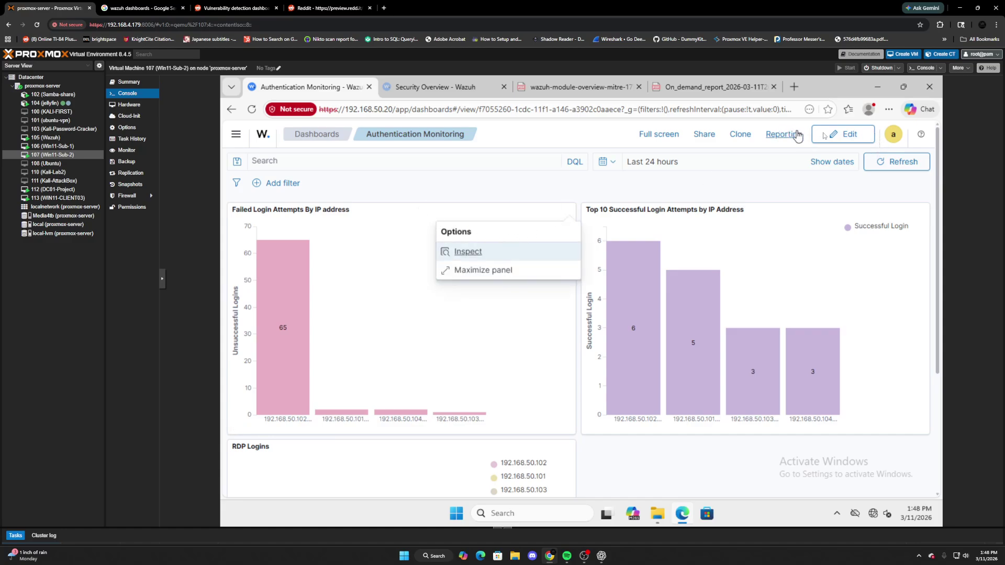
{"action": "left_click", "coordinate": [843, 134]}
{"action": "left_click", "coordinate": [568, 210]}
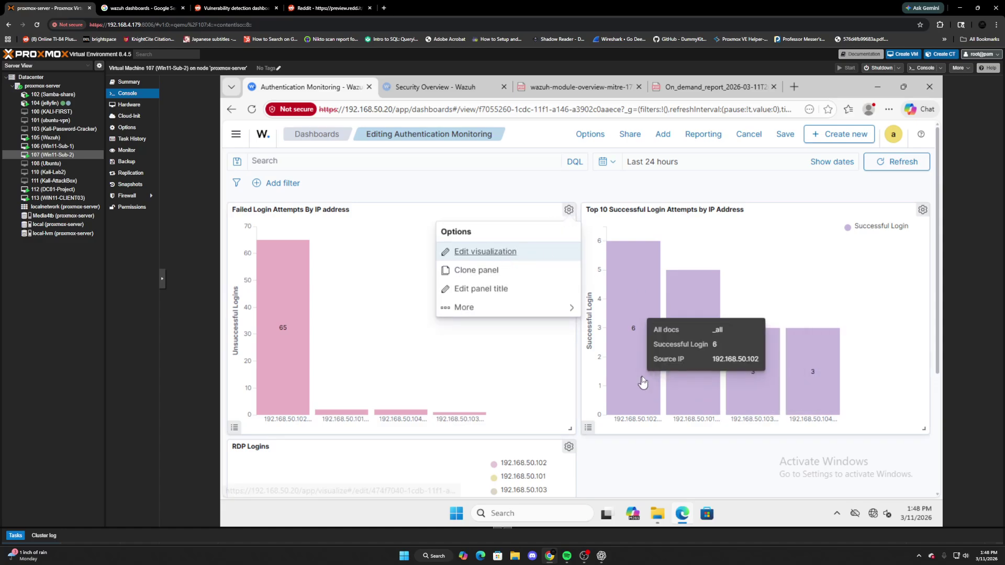
{"action": "scroll", "coordinate": [653, 373], "scroll_direction": "down", "scroll_amount": 1}
{"action": "scroll", "coordinate": [653, 373], "scroll_direction": "down", "scroll_amount": 1}
{"action": "scroll", "coordinate": [653, 373], "scroll_direction": "up", "scroll_amount": 2}
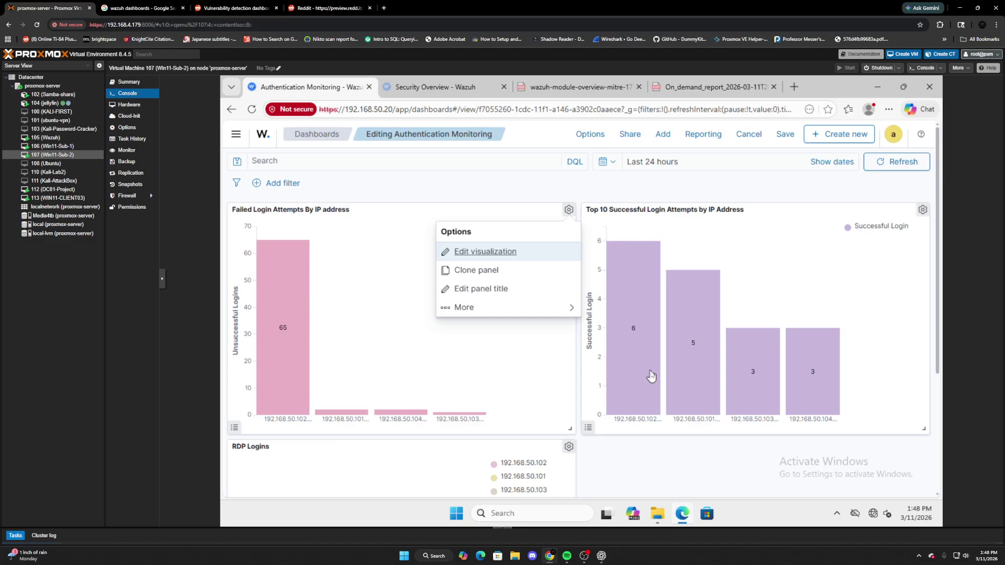
{"action": "scroll", "coordinate": [651, 376], "scroll_direction": "down", "scroll_amount": 2}
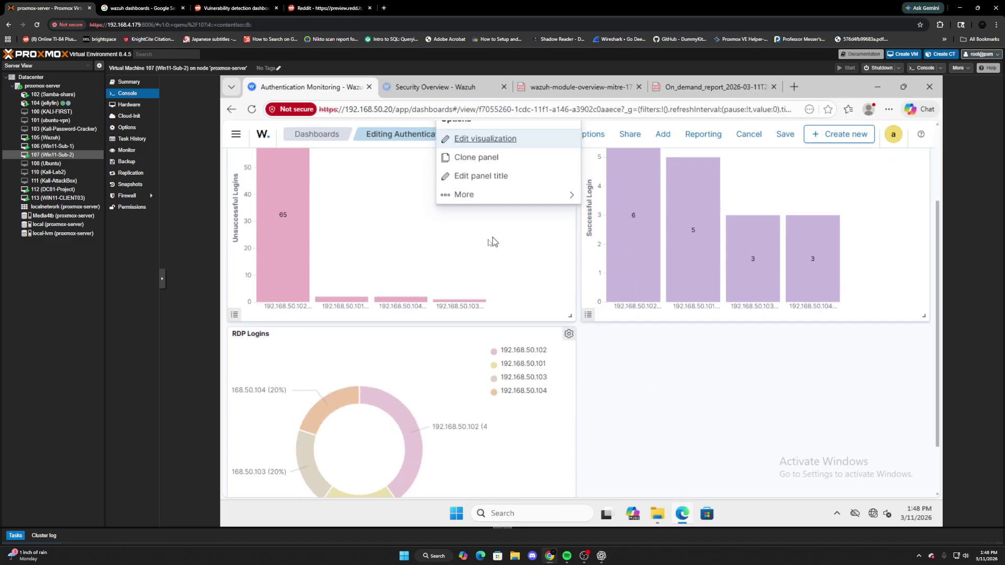
Review the failed-logins chart's split bucket and query (eventID 4625, excluding 127.0.0.1), then save it.
{"action": "left_click", "coordinate": [485, 139]}
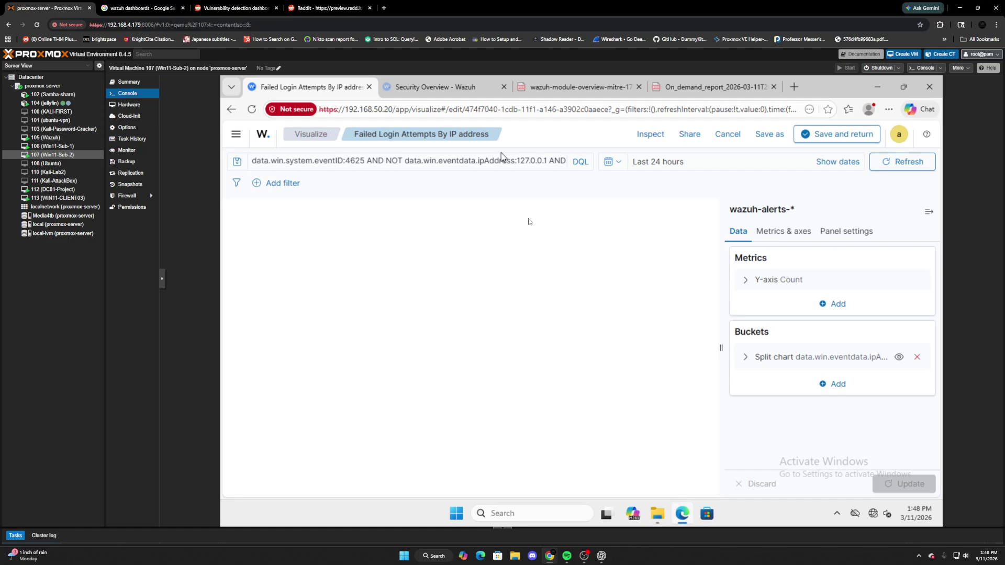
{"action": "left_click", "coordinate": [745, 358]}
{"action": "scroll", "coordinate": [803, 372], "scroll_direction": "down", "scroll_amount": 2}
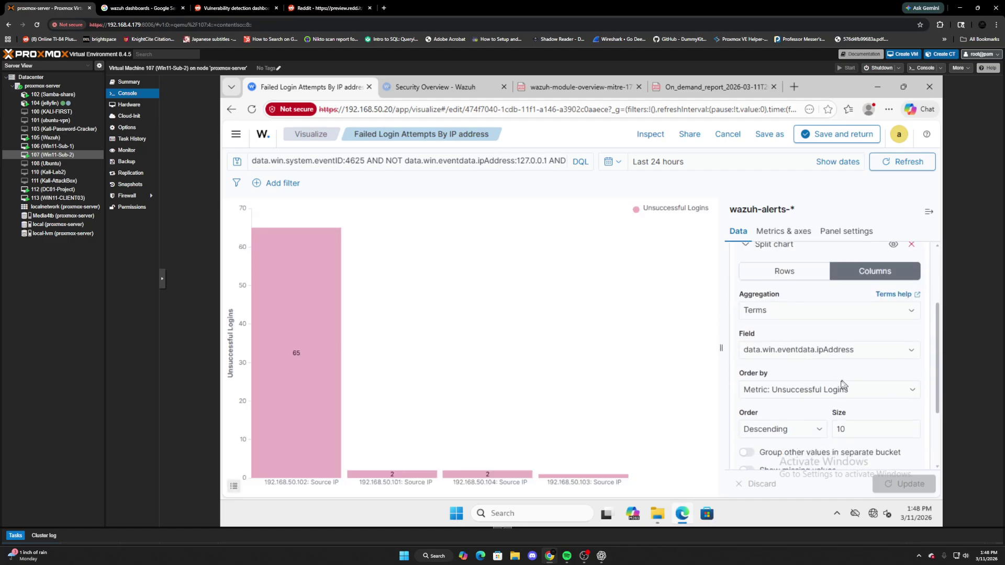
{"action": "left_click_drag", "start_coordinate": [256, 160], "coordinate": [365, 163]}
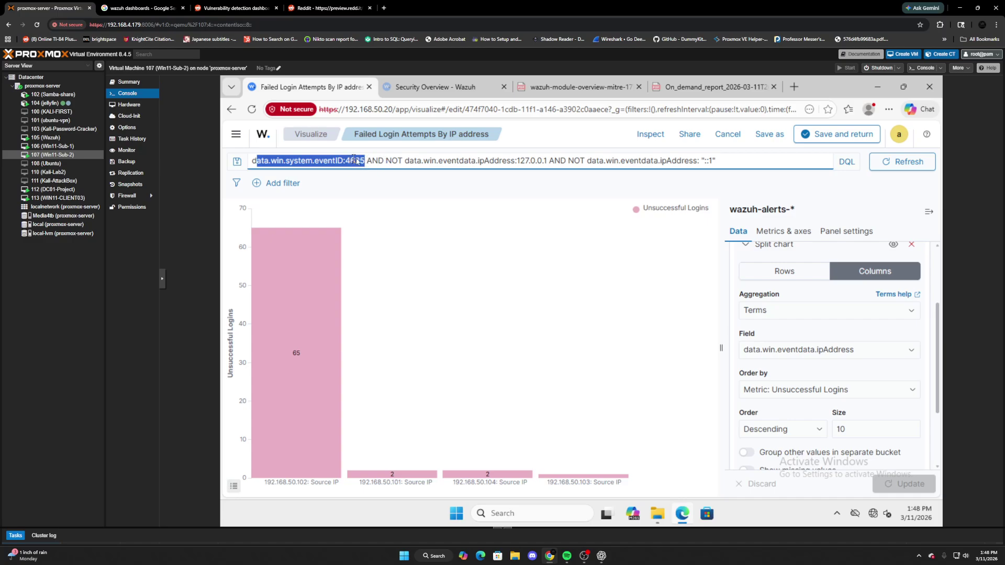
{"action": "left_click_drag", "start_coordinate": [367, 161], "coordinate": [549, 166]}
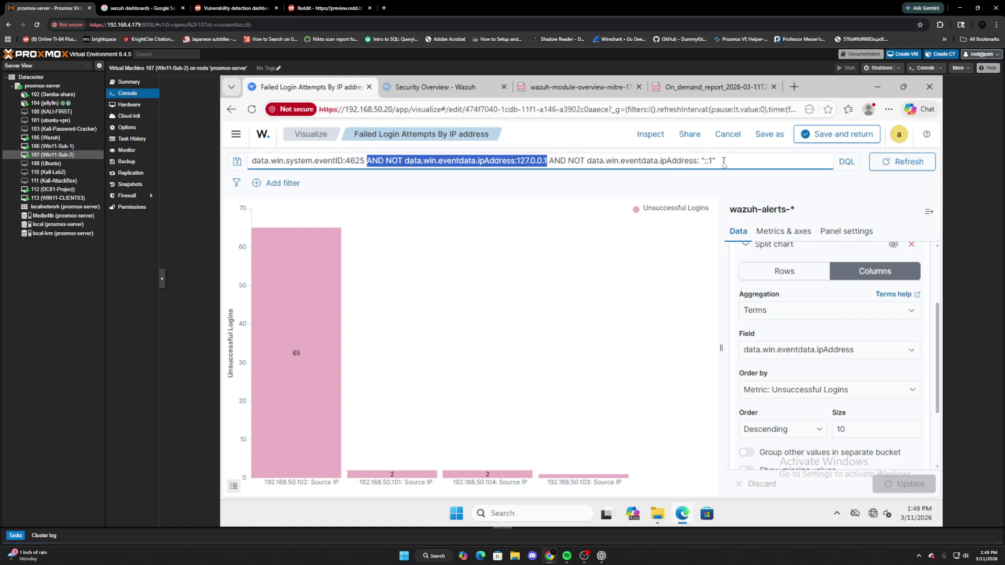
{"action": "scroll", "coordinate": [835, 422], "scroll_direction": "down", "scroll_amount": 1}
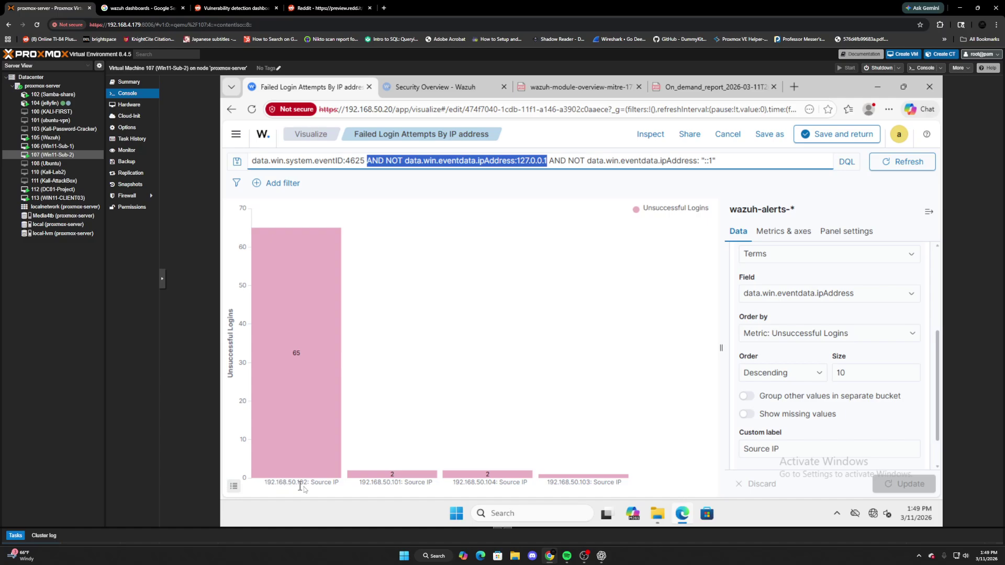
{"action": "scroll", "coordinate": [835, 408], "scroll_direction": "down", "scroll_amount": 1}
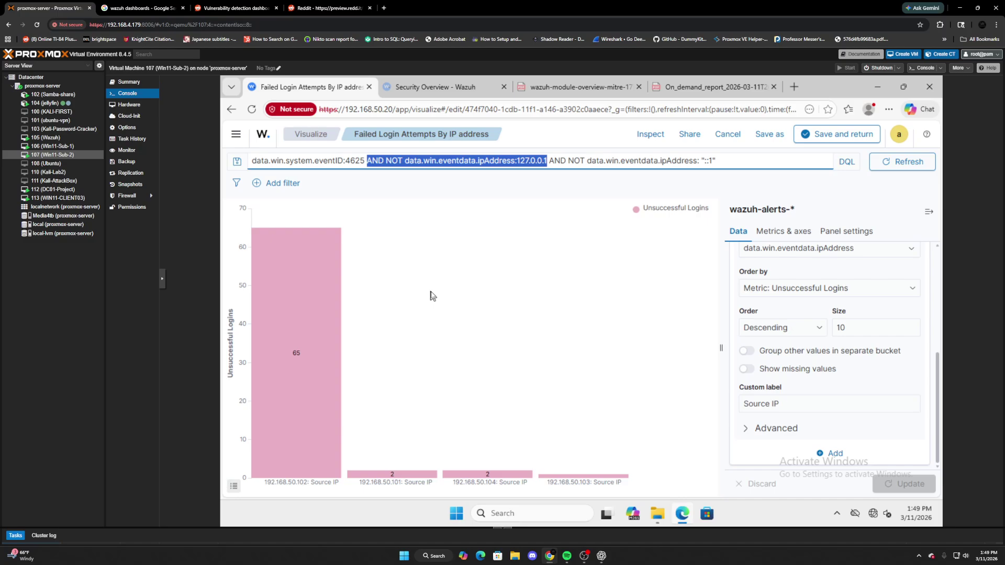
{"action": "left_click", "coordinate": [854, 142]}
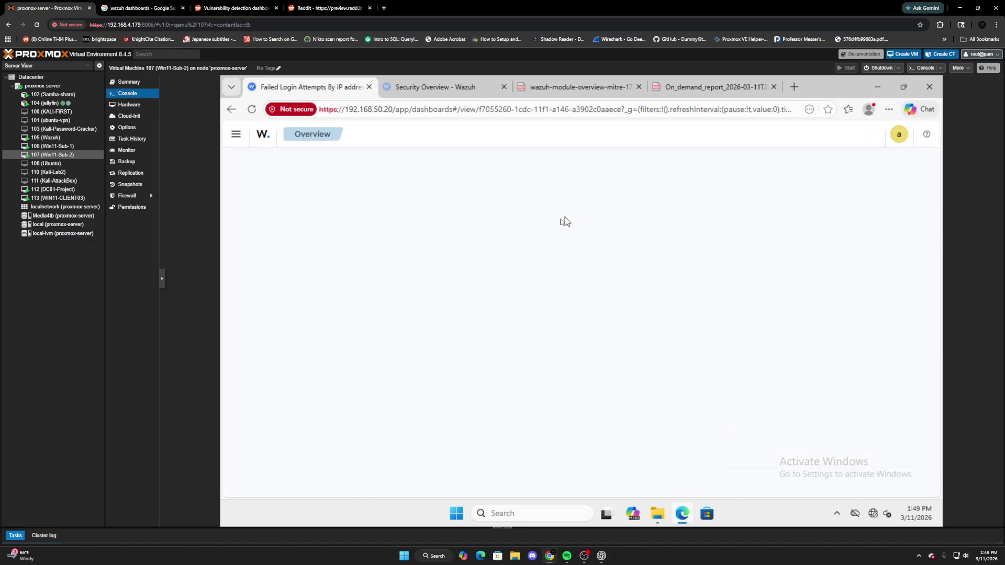
Edit the Top 10 Successful Login Attempts visualization and review its eventID 4624 query and split bucket.
{"action": "left_click", "coordinate": [922, 212]}
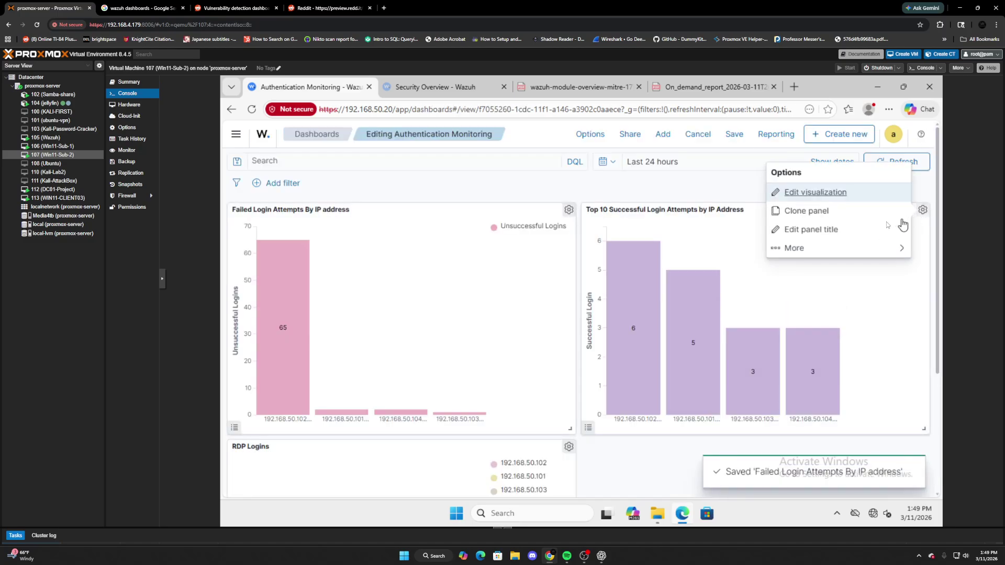
{"action": "left_click", "coordinate": [831, 196]}
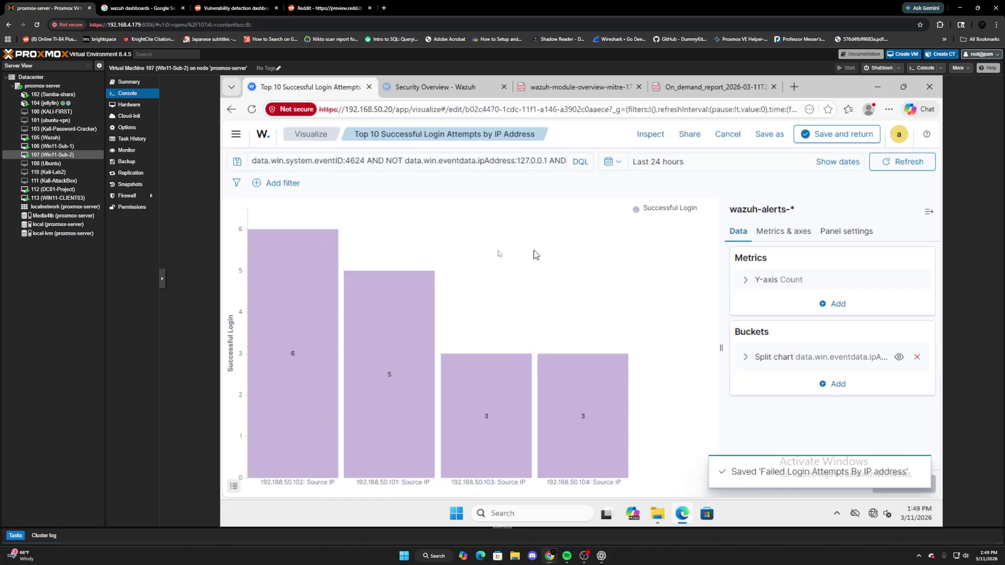
{"action": "left_click_drag", "start_coordinate": [251, 160], "coordinate": [364, 160]}
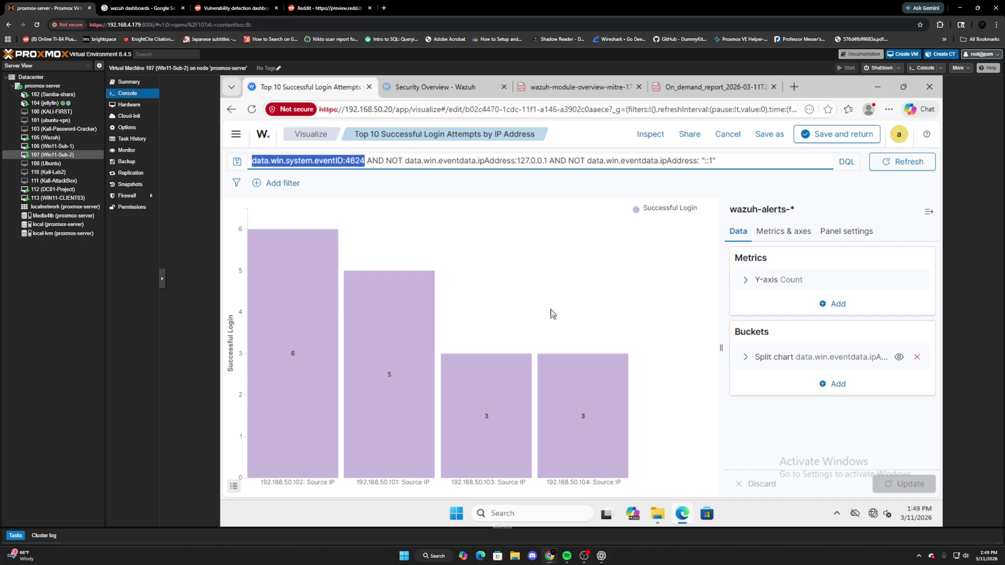
{"action": "left_click", "coordinate": [746, 357]}
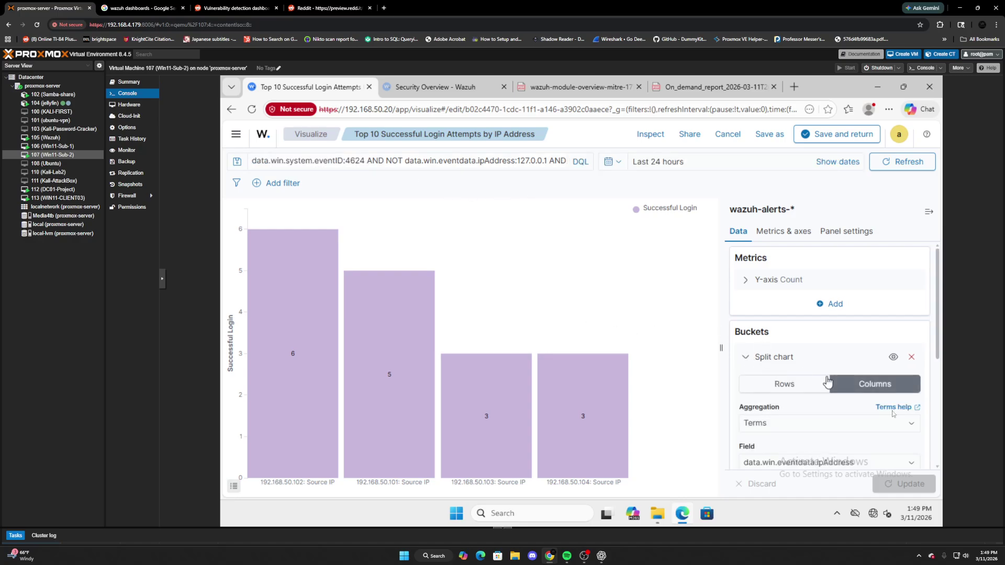
{"action": "scroll", "coordinate": [883, 424], "scroll_direction": "down", "scroll_amount": 2}
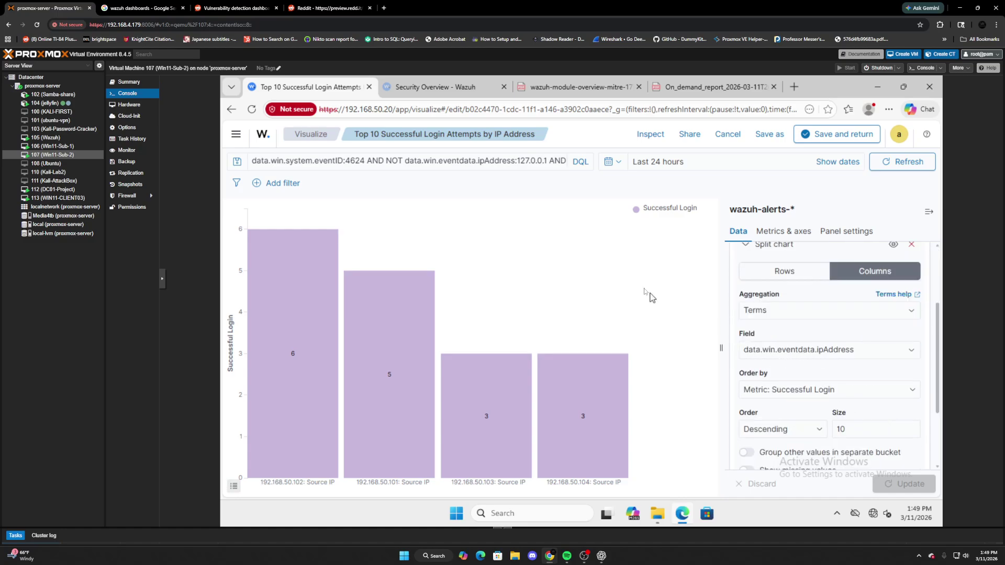
Save the Top 10 Successful Login Attempts chart back to the dashboard.
{"action": "left_click", "coordinate": [844, 137]}
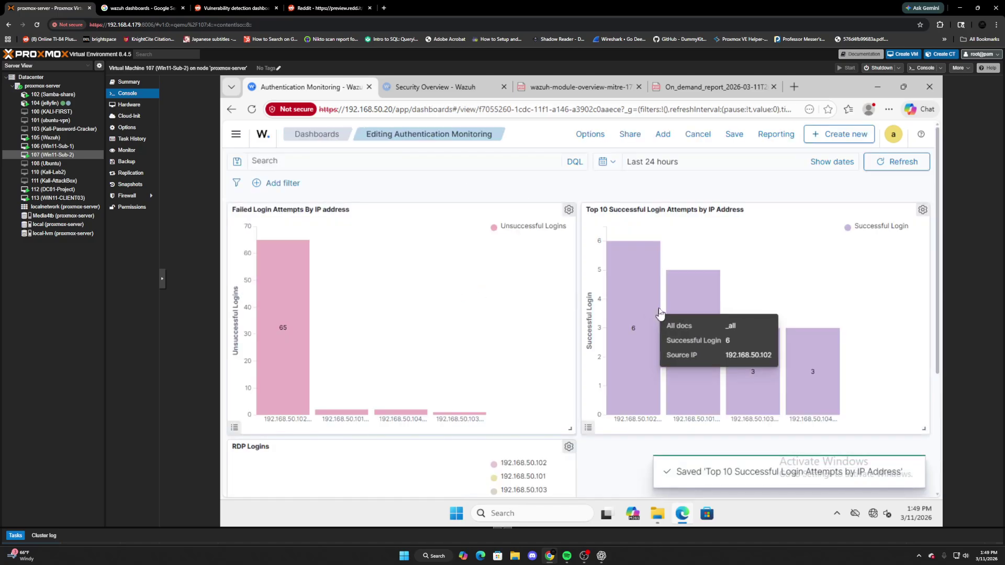
{"action": "scroll", "coordinate": [660, 308], "scroll_direction": "down", "scroll_amount": 1}
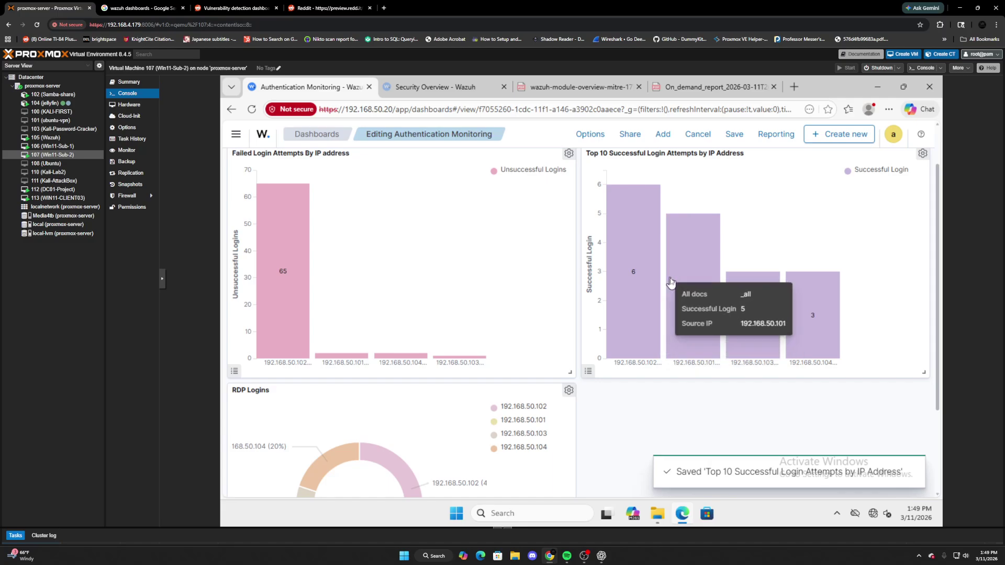
{"action": "scroll", "coordinate": [651, 291], "scroll_direction": "down", "scroll_amount": 2}
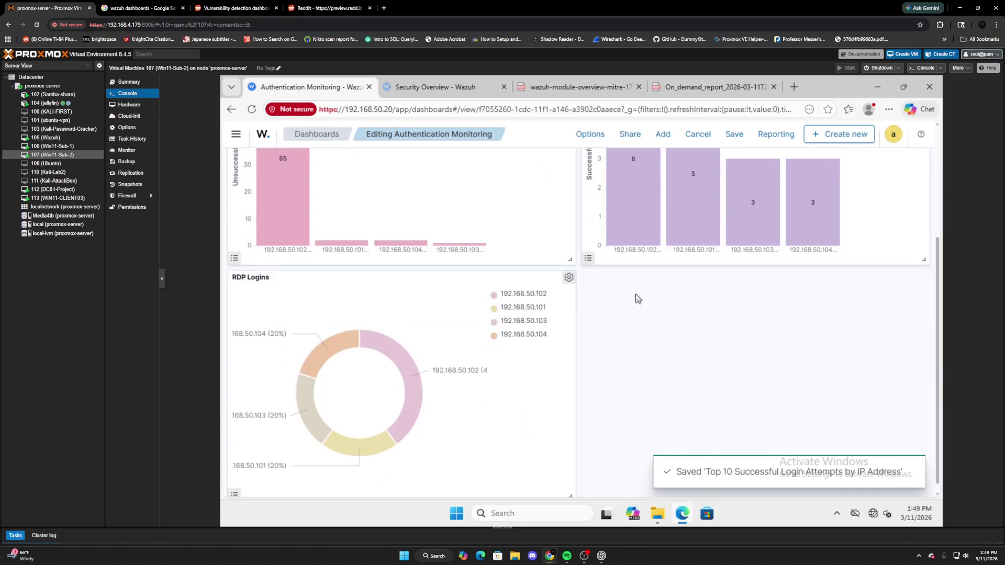
{"action": "scroll", "coordinate": [570, 285], "scroll_direction": "up", "scroll_amount": 2}
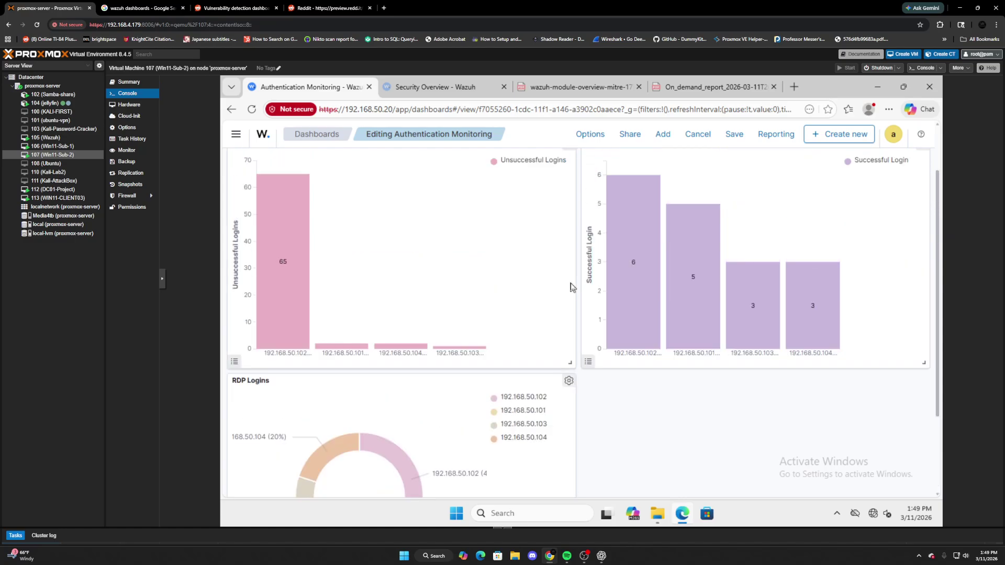
{"action": "scroll", "coordinate": [566, 287], "scroll_direction": "down", "scroll_amount": 1}
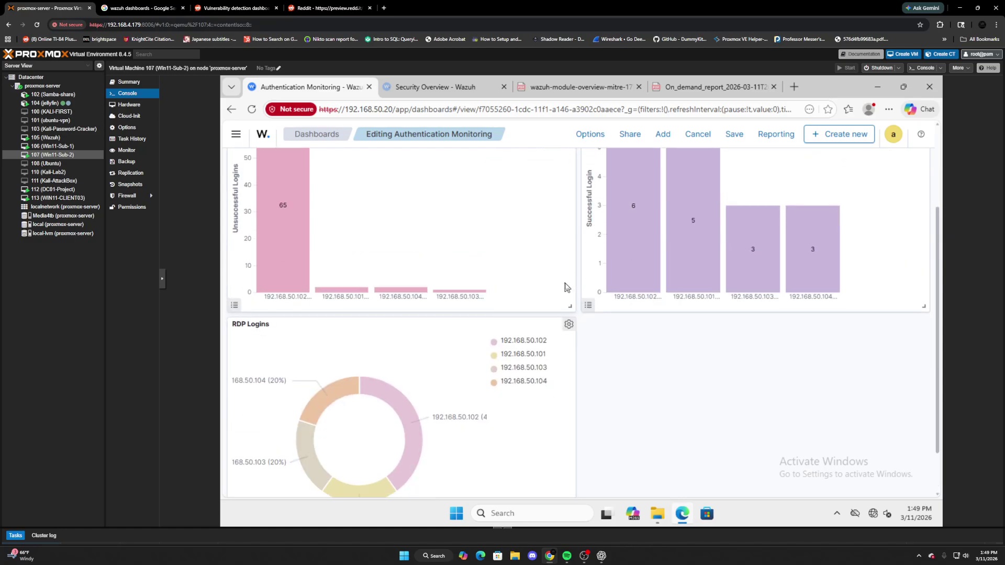
{"action": "scroll", "coordinate": [564, 287], "scroll_direction": "up", "scroll_amount": 1}
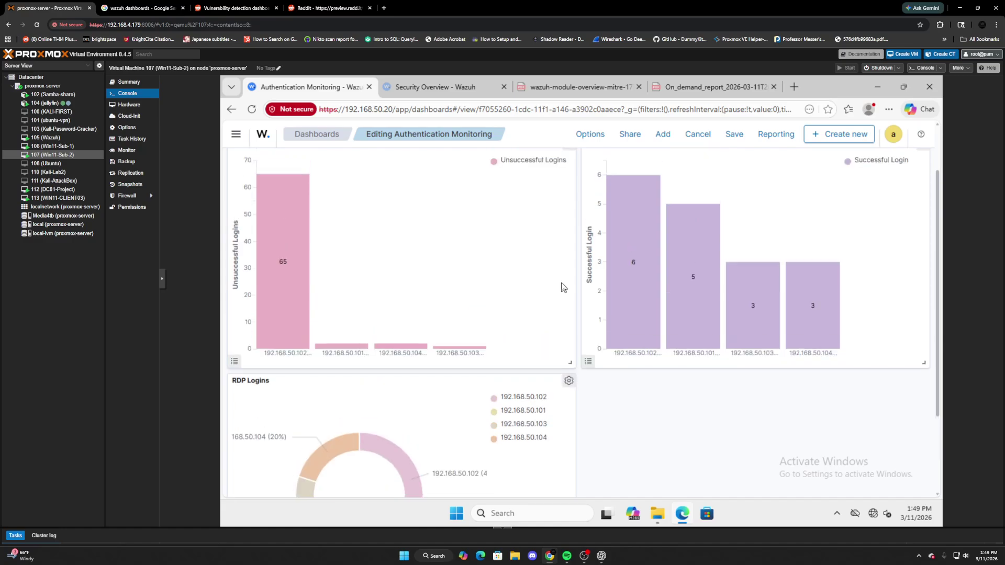
{"action": "scroll", "coordinate": [558, 285], "scroll_direction": "up", "scroll_amount": 1}
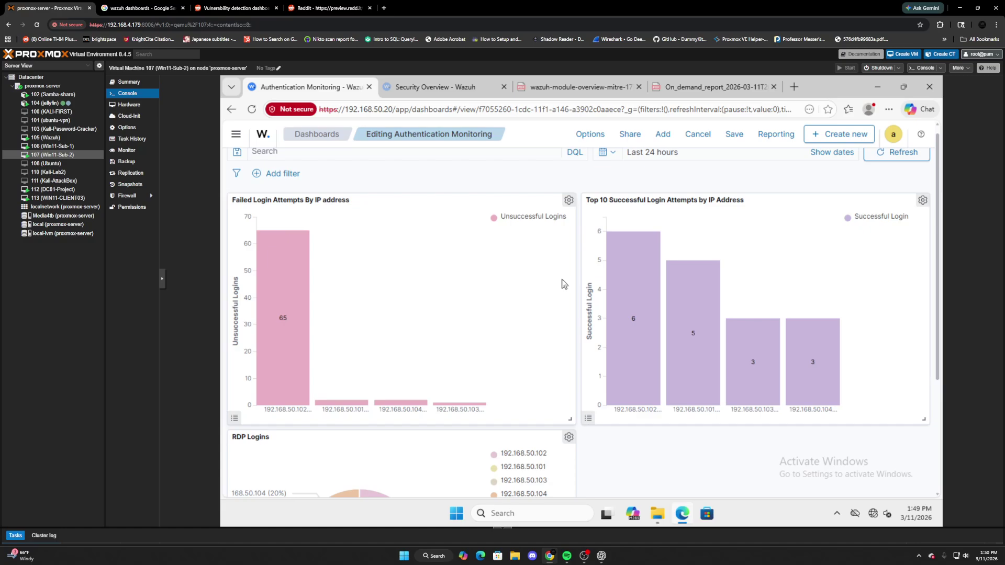
Scroll the dashboard to review the successful-login bars and the RDP Logins donut.
{"action": "scroll", "coordinate": [555, 272], "scroll_direction": "down", "scroll_amount": 1}
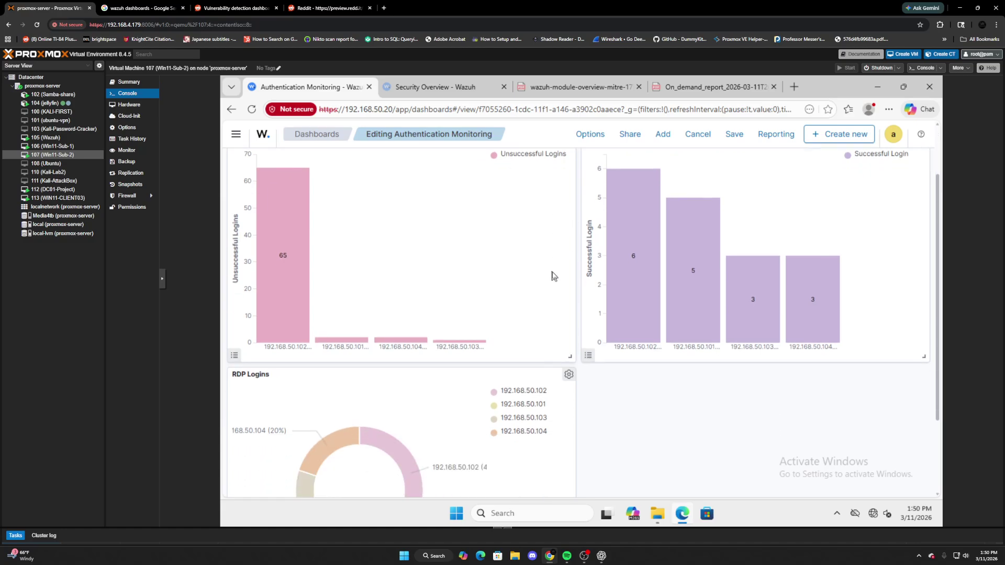
{"action": "scroll", "coordinate": [553, 275], "scroll_direction": "down", "scroll_amount": 2}
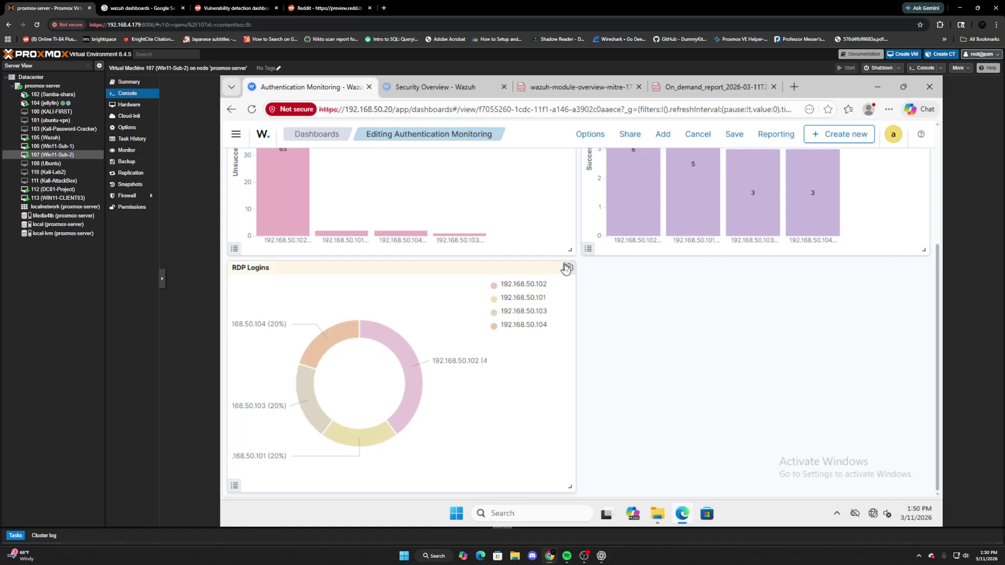
{"action": "mouse_move", "coordinate": [386, 349]}
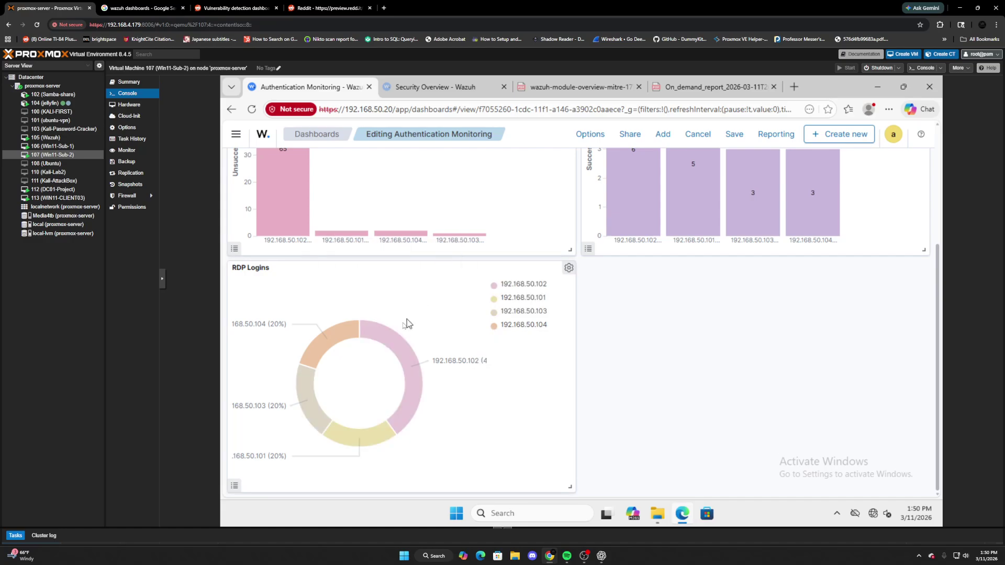
{"action": "scroll", "coordinate": [811, 283], "scroll_direction": "up", "scroll_amount": 3}
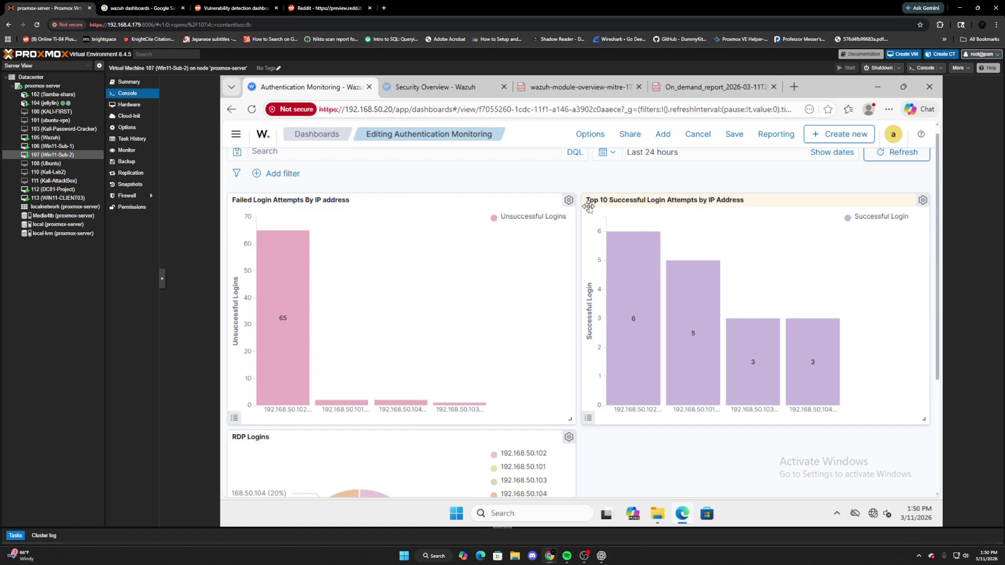
{"action": "scroll", "coordinate": [586, 213], "scroll_direction": "down", "scroll_amount": 1}
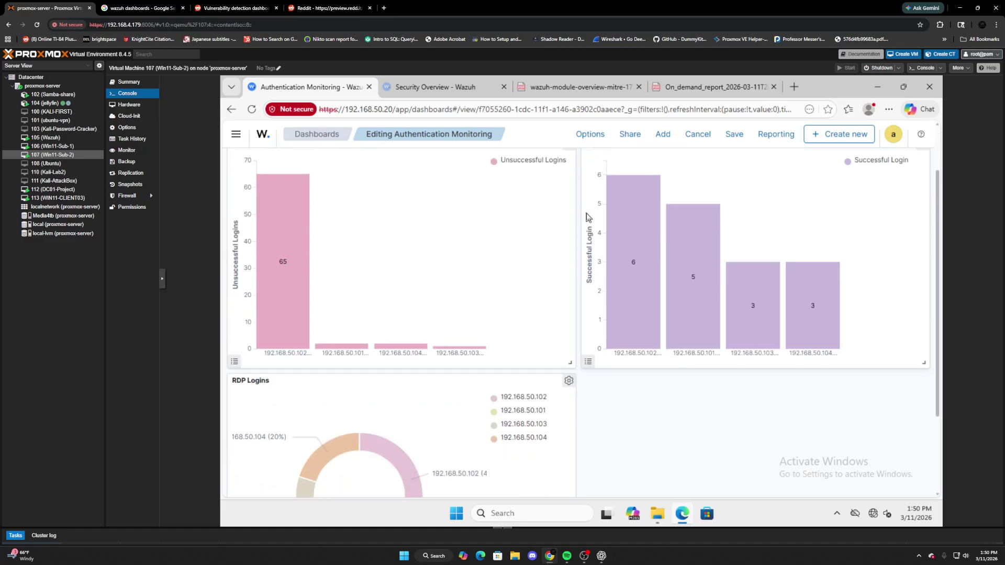
{"action": "scroll", "coordinate": [586, 219], "scroll_direction": "down", "scroll_amount": 1}
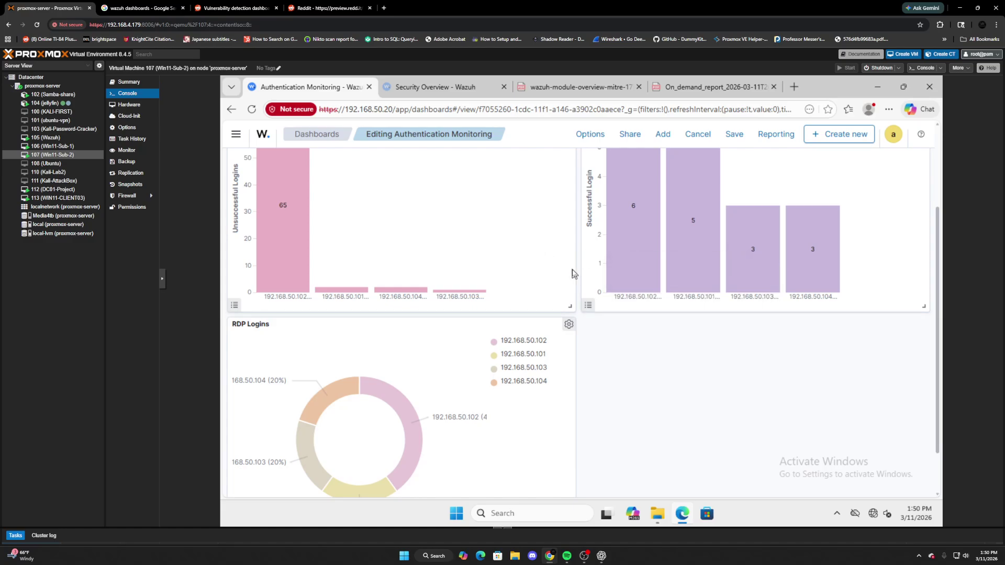
{"action": "mouse_move", "coordinate": [287, 295]}
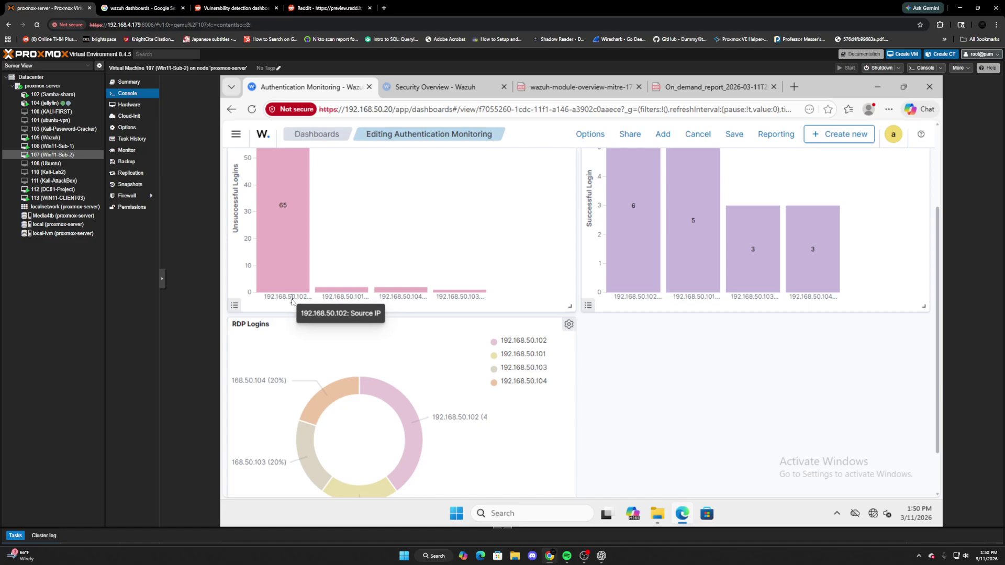
Open and close the navigation menu, dismissing a stray browser context menu.
{"action": "left_click", "coordinate": [236, 135]}
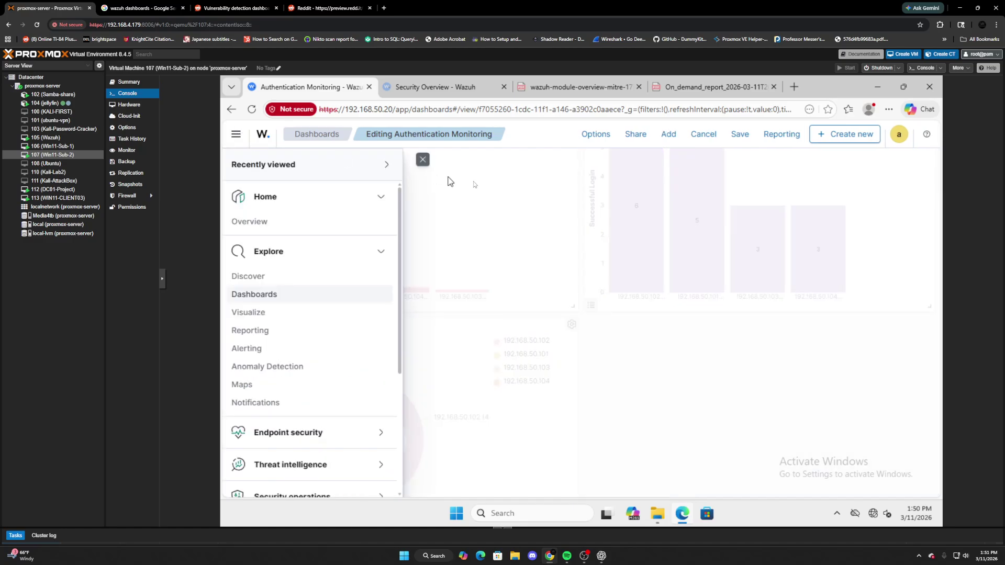
{"action": "left_click", "coordinate": [461, 187]}
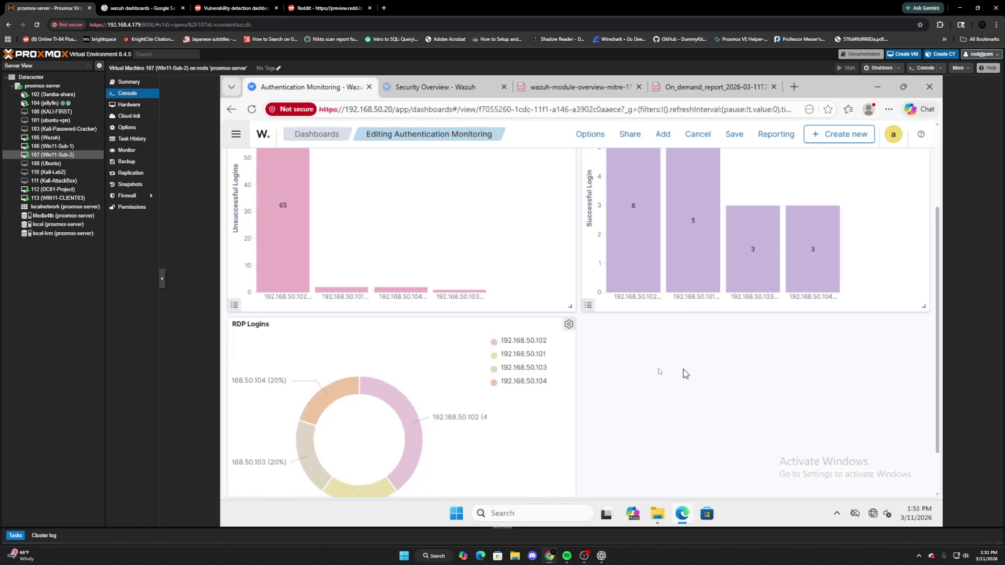
{"action": "scroll", "coordinate": [642, 370], "scroll_direction": "up", "scroll_amount": 1}
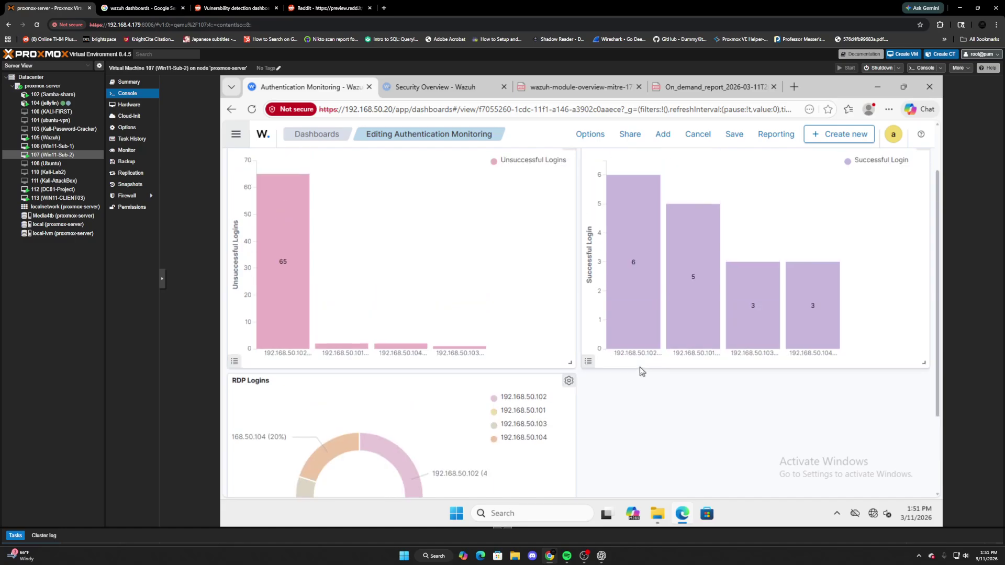
{"action": "left_click", "coordinate": [236, 134]}
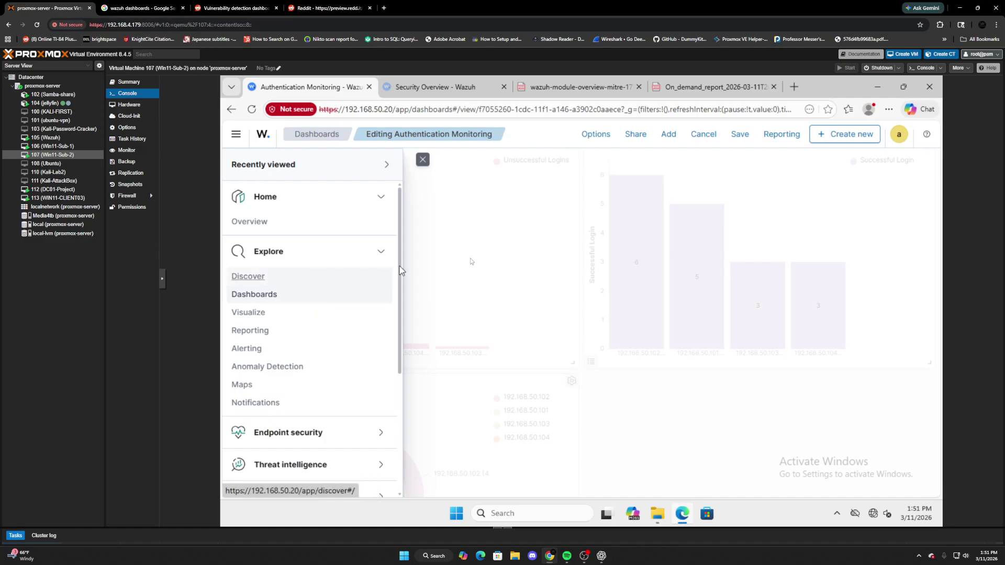
{"action": "left_click", "coordinate": [423, 160]}
{"action": "right_click", "coordinate": [373, 383]}
{"action": "left_click", "coordinate": [695, 417]}
Go to the Home Overview page through the navigation menu.
{"action": "scroll", "coordinate": [588, 381], "scroll_direction": "down", "scroll_amount": 1}
{"action": "scroll", "coordinate": [588, 381], "scroll_direction": "down", "scroll_amount": 1}
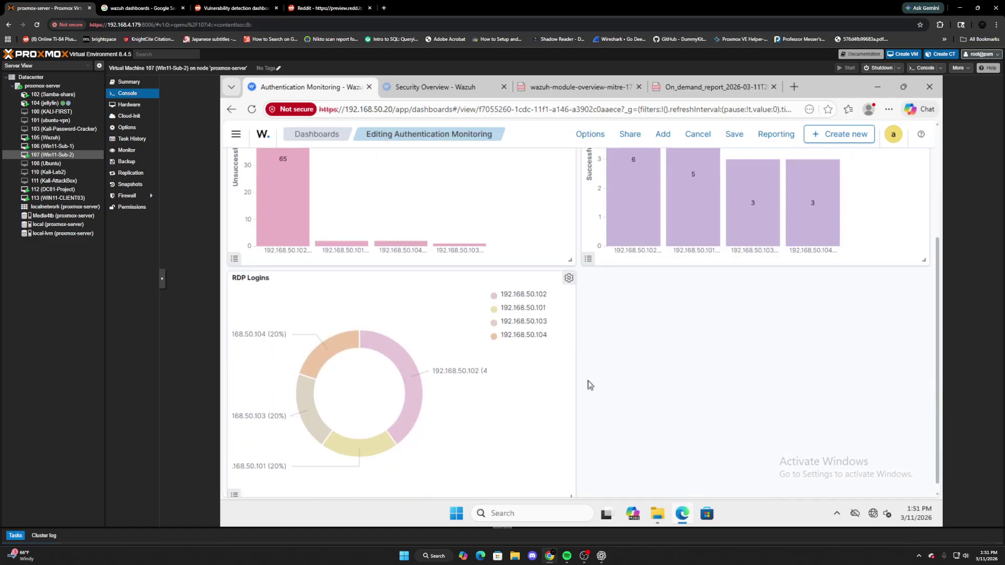
{"action": "scroll", "coordinate": [366, 236], "scroll_direction": "up", "scroll_amount": 1}
{"action": "mouse_move", "coordinate": [267, 172]}
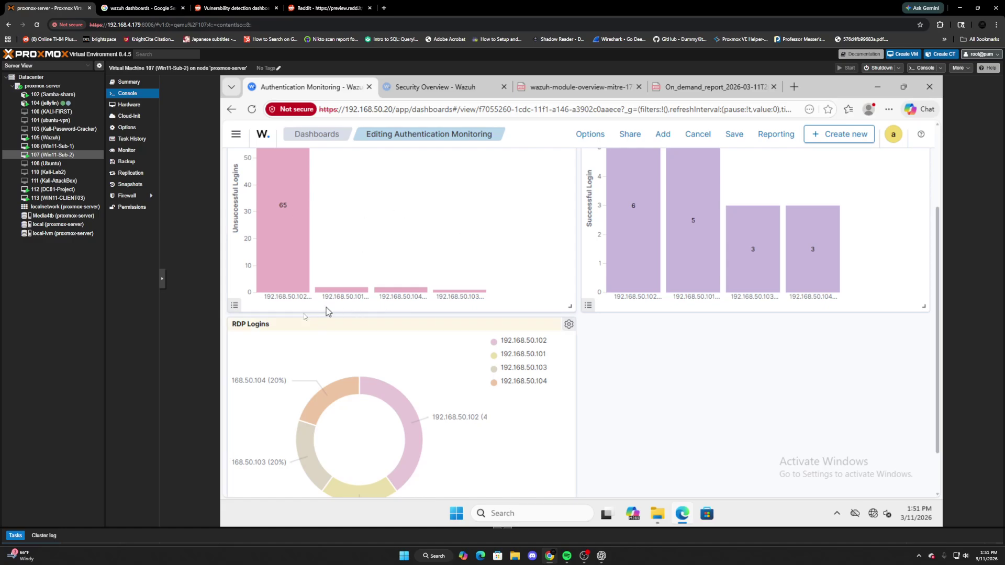
{"action": "mouse_move", "coordinate": [443, 293]}
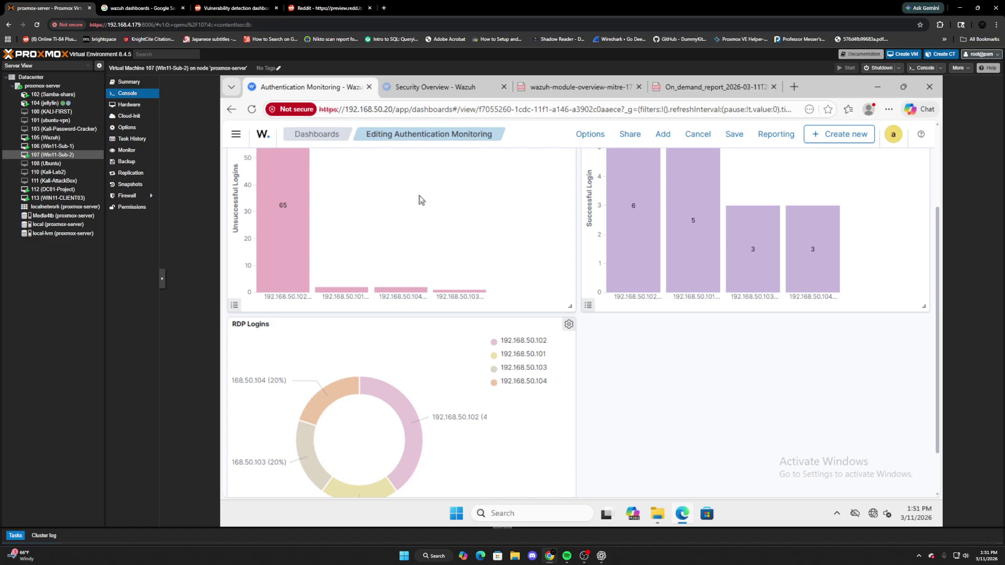
{"action": "left_click", "coordinate": [236, 134]}
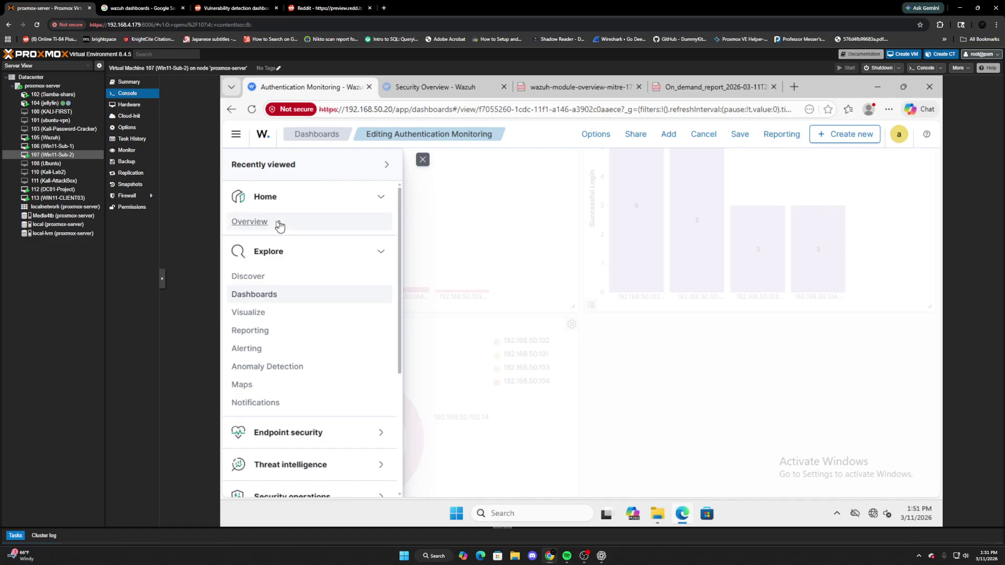
{"action": "left_click", "coordinate": [279, 224]}
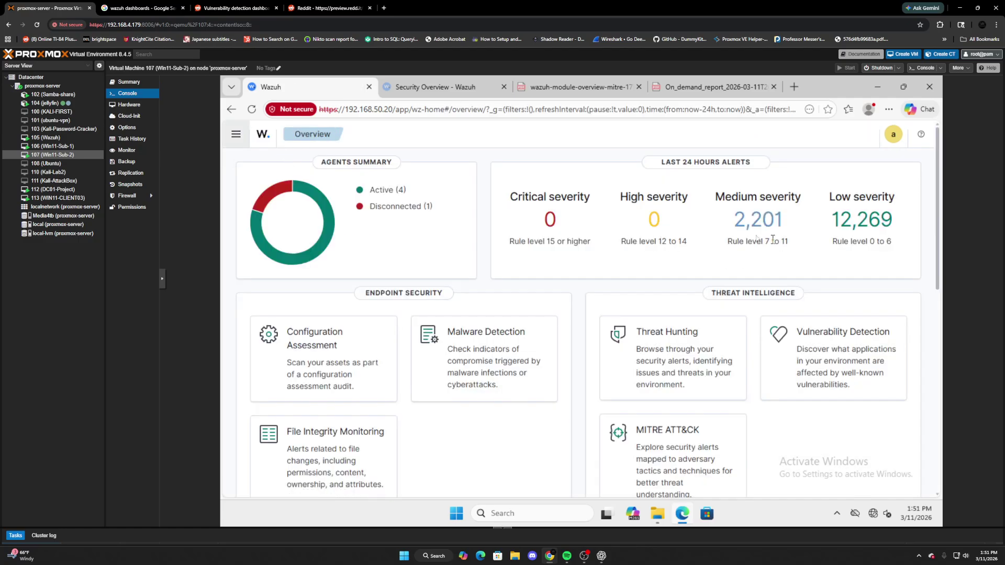